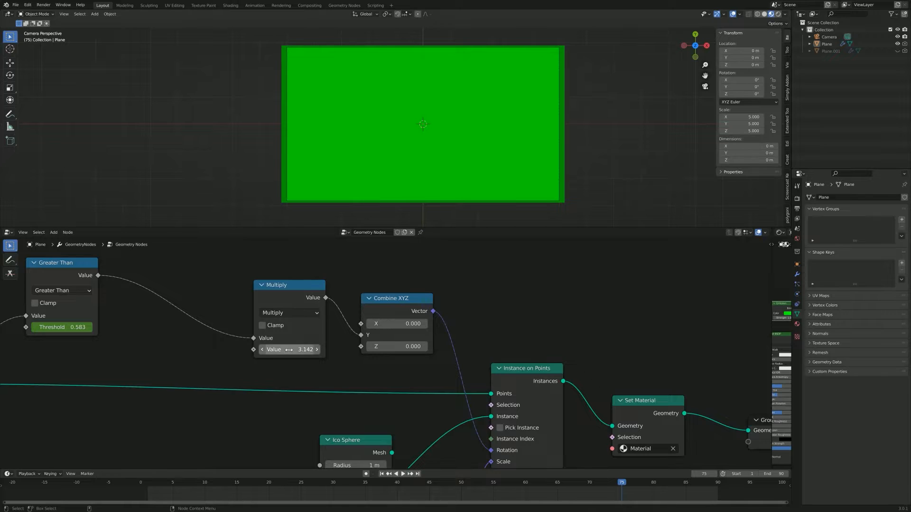
# Step: Examine the green plane from an angle and through the camera, along with its rotation and instancing nodes
pyautogui.moveTo(349, 370); pyautogui.dragTo(328, 361, button='middle')
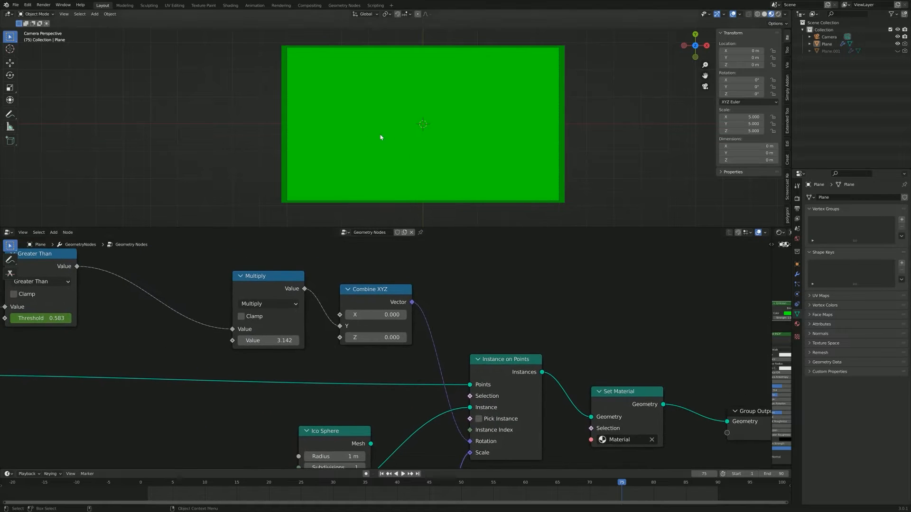
pyautogui.moveTo(380, 138); pyautogui.dragTo(459, 141, button='middle')
pyautogui.click(705, 87)
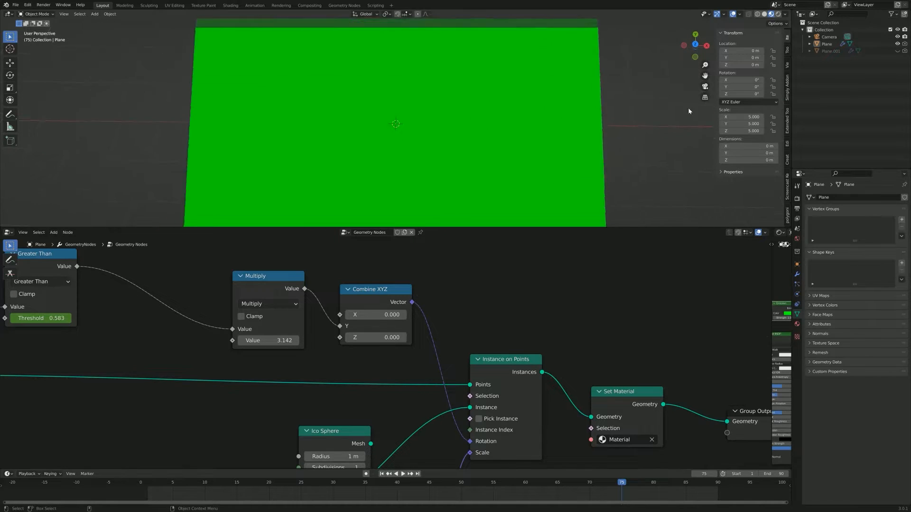
pyautogui.moveTo(372, 313); pyautogui.dragTo(368, 307, button='middle')
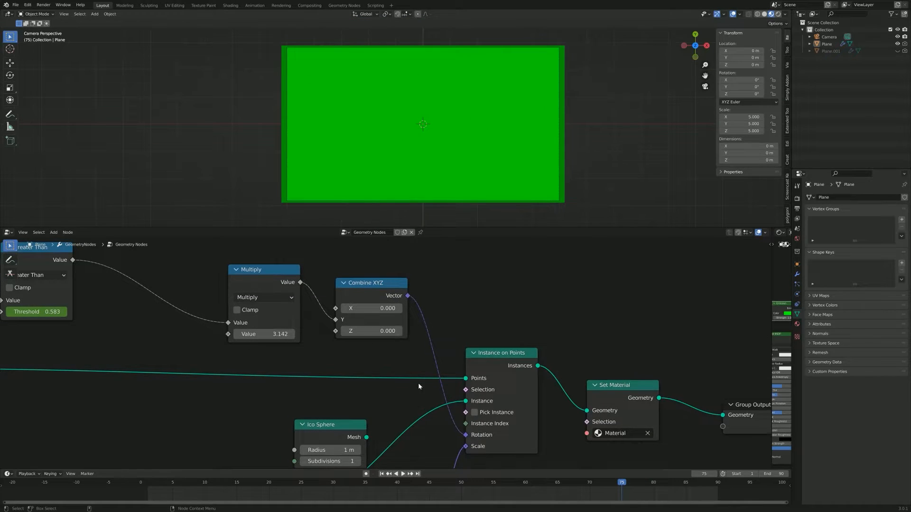
pyautogui.scroll(-3, 419, 383)
pyautogui.moveTo(416, 388); pyautogui.dragTo(369, 321, button='middle')
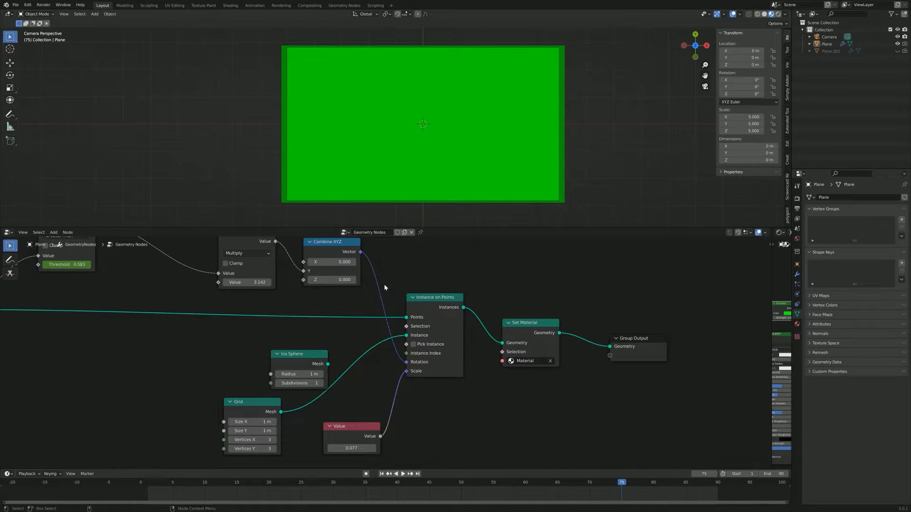
pyautogui.moveTo(460, 381); pyautogui.dragTo(501, 341, button='middle')
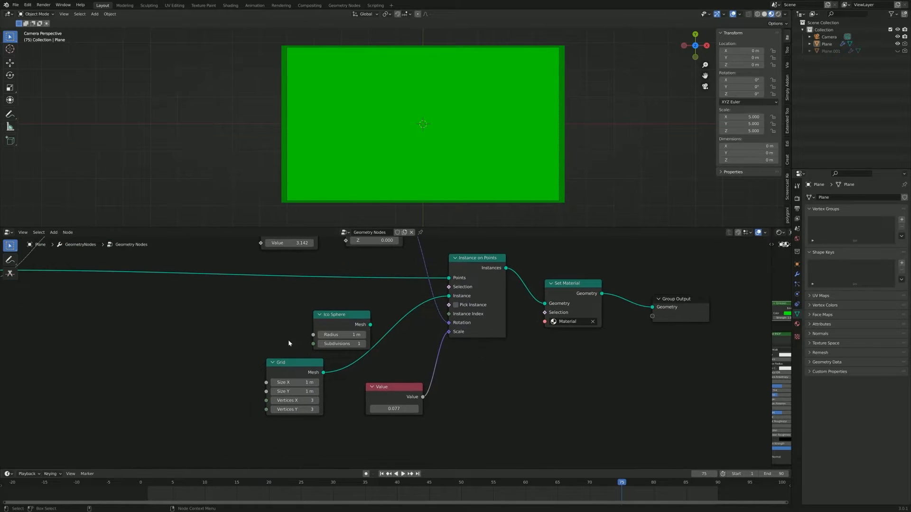
# Step: Shift the Grid, Value and Set Material nodes slightly within the plane's geometry node tree
pyautogui.moveTo(294, 374); pyautogui.dragTo(313, 378)
pyautogui.moveTo(396, 395); pyautogui.dragTo(386, 391)
pyautogui.moveTo(434, 391); pyautogui.dragTo(336, 413, button='middle')
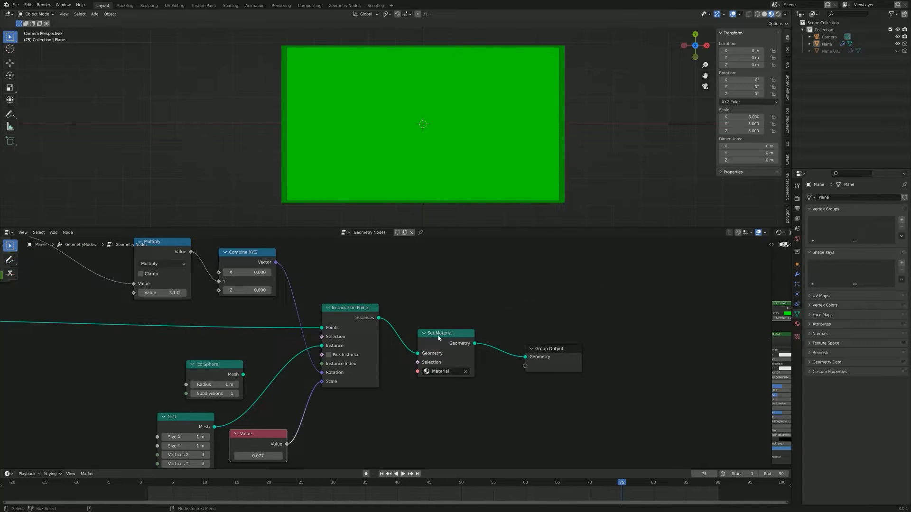
pyautogui.moveTo(461, 353)
pyautogui.mouseDown()
pyautogui.moveTo(448, 338)
pyautogui.moveTo(466, 343)
pyautogui.mouseUp()
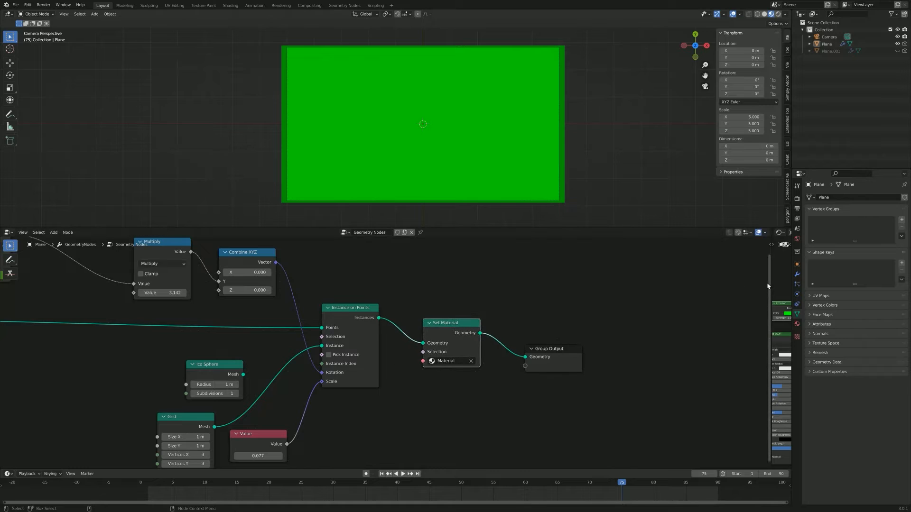
# Step: Expand the shader editor to check the material's Emission node, then close it so the geometry node editor spans the full width
pyautogui.moveTo(769, 285); pyautogui.dragTo(292, 284)
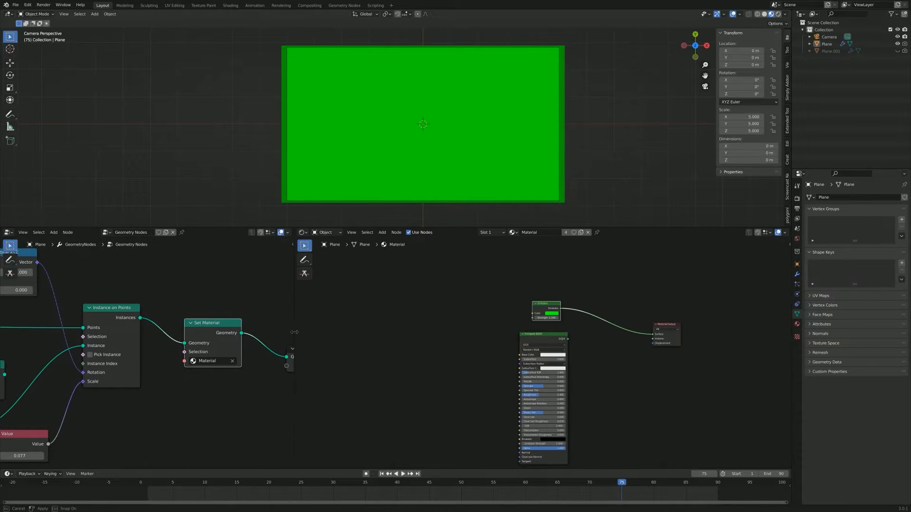
pyautogui.scroll(5, 581, 382)
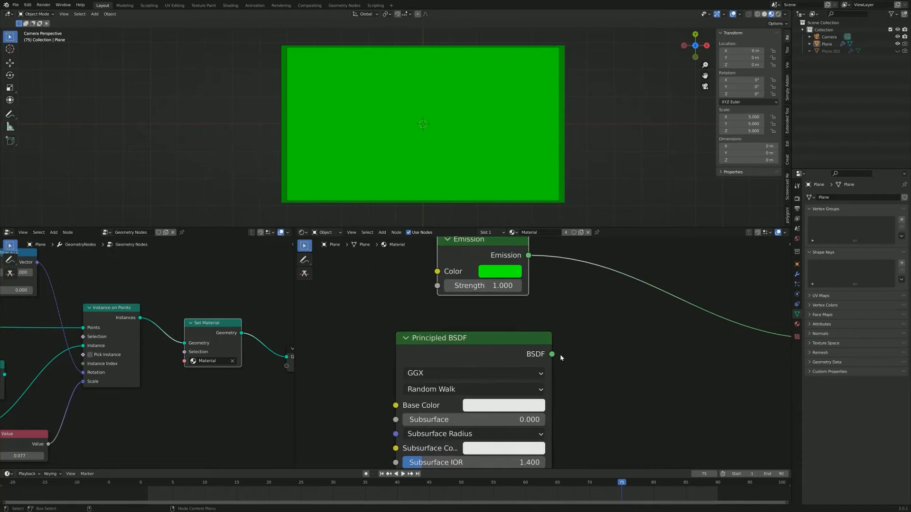
pyautogui.moveTo(530, 371); pyautogui.dragTo(531, 373, button='middle')
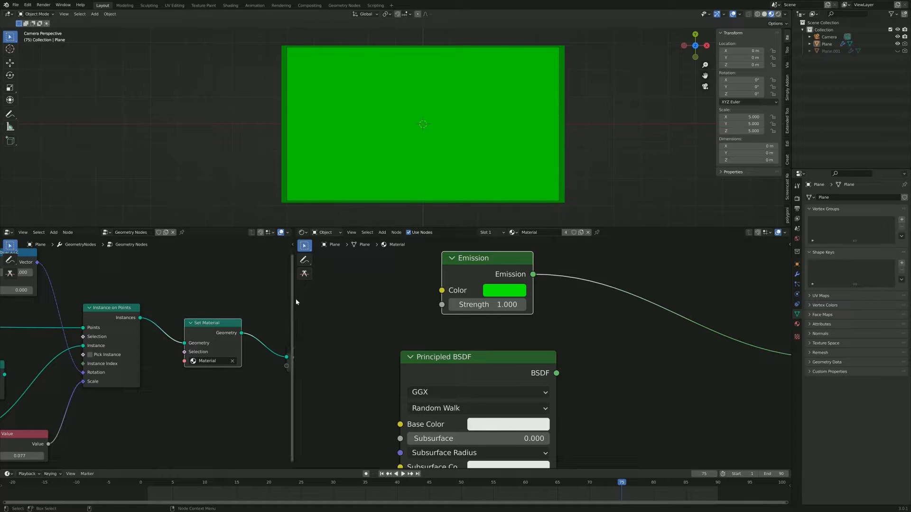
pyautogui.moveTo(294, 309); pyautogui.dragTo(302, 303)
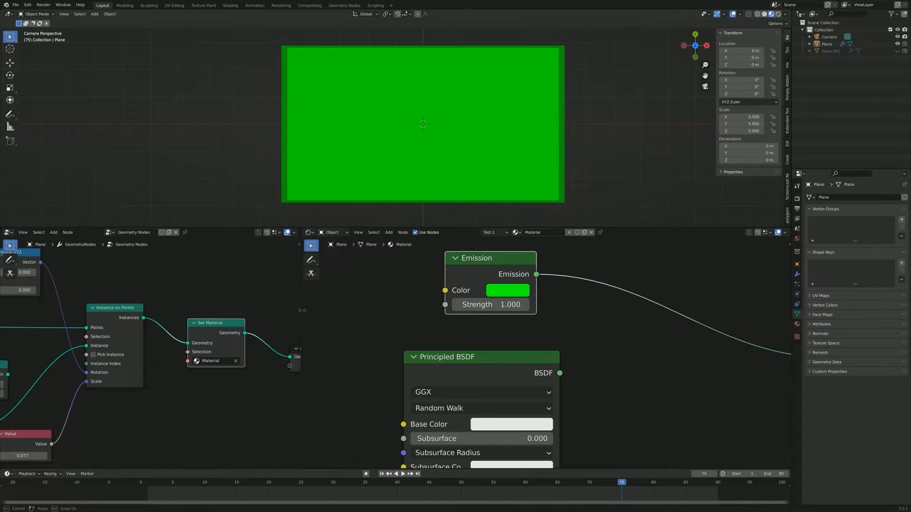
pyautogui.moveTo(300, 229); pyautogui.dragTo(337, 309)
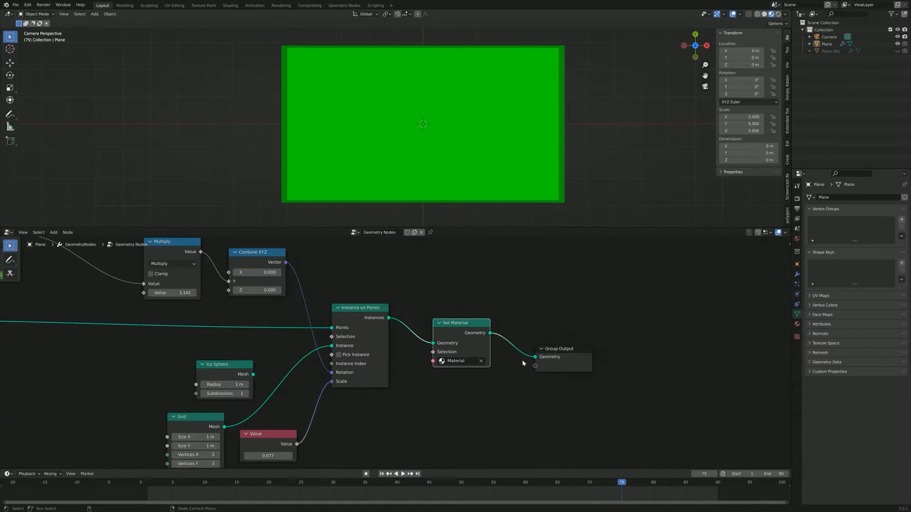
# Step: Move the Group Output node farther away from the Set Material node
pyautogui.scroll(2, 523, 364)
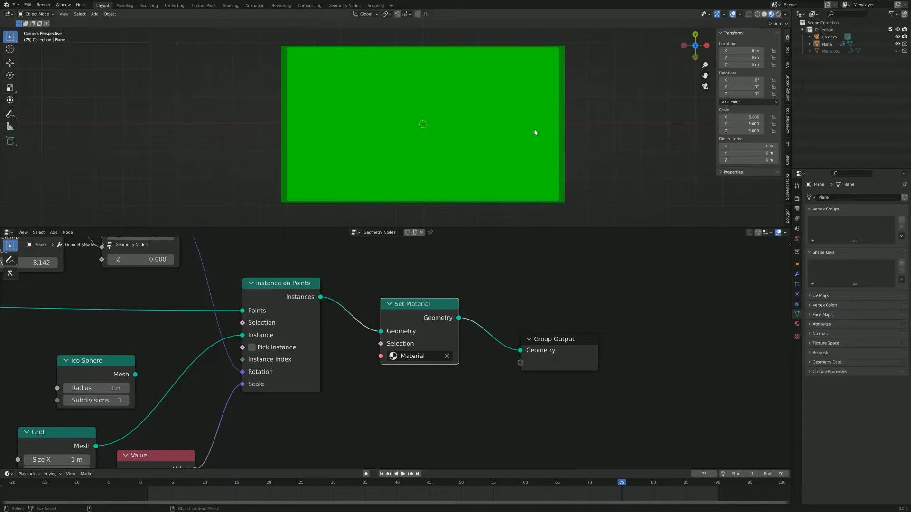
pyautogui.moveTo(555, 338); pyautogui.dragTo(611, 332)
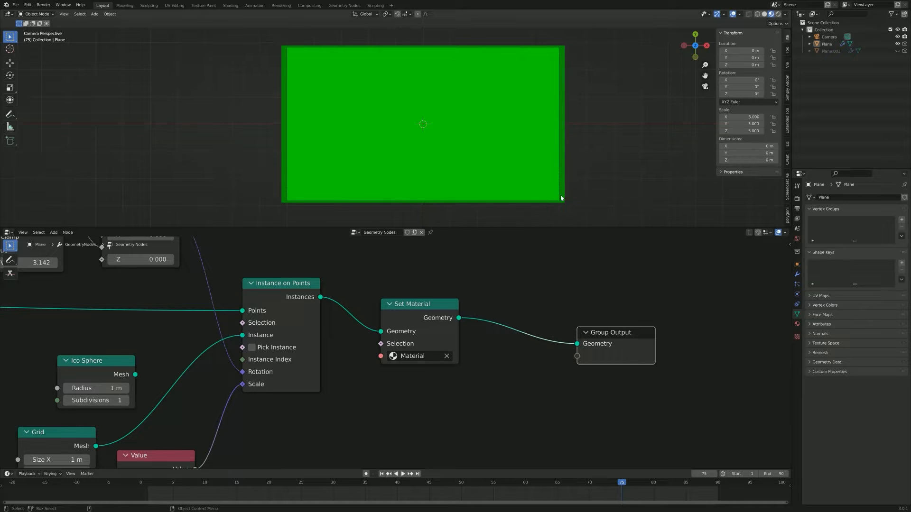
pyautogui.moveTo(590, 343); pyautogui.dragTo(579, 333)
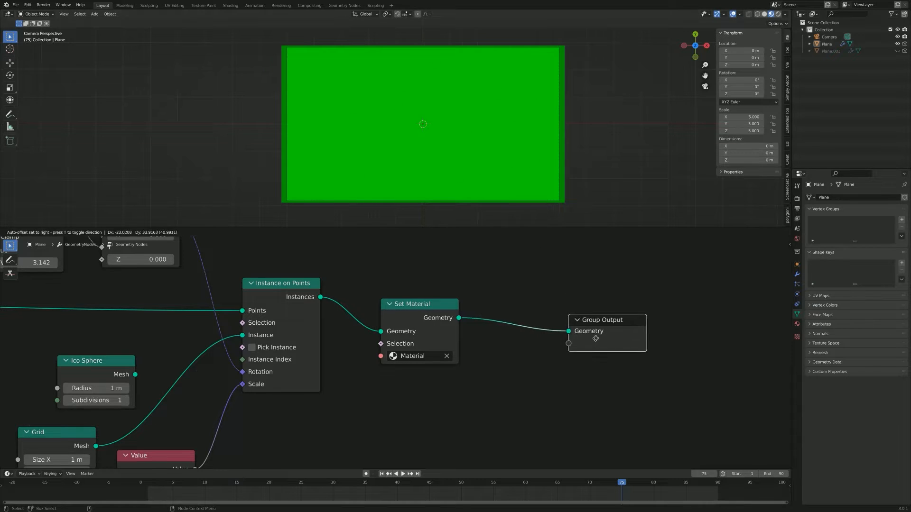
# Step: Play and stop the plane's animation, then look over the complete geometry node tree
pyautogui.press('space')
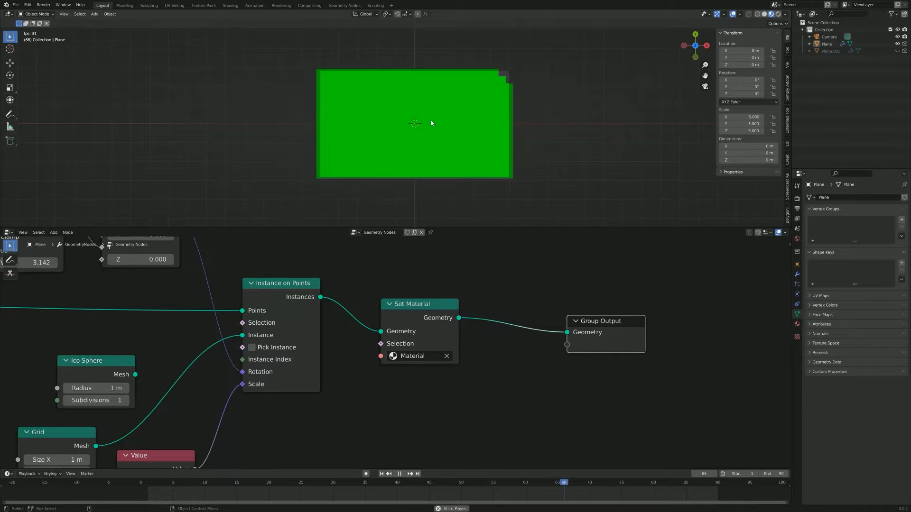
pyautogui.press('space')
pyautogui.scroll(-14, 401, 353)
pyautogui.moveTo(271, 352); pyautogui.dragTo(398, 358, button='middle')
pyautogui.scroll(6, 414, 352)
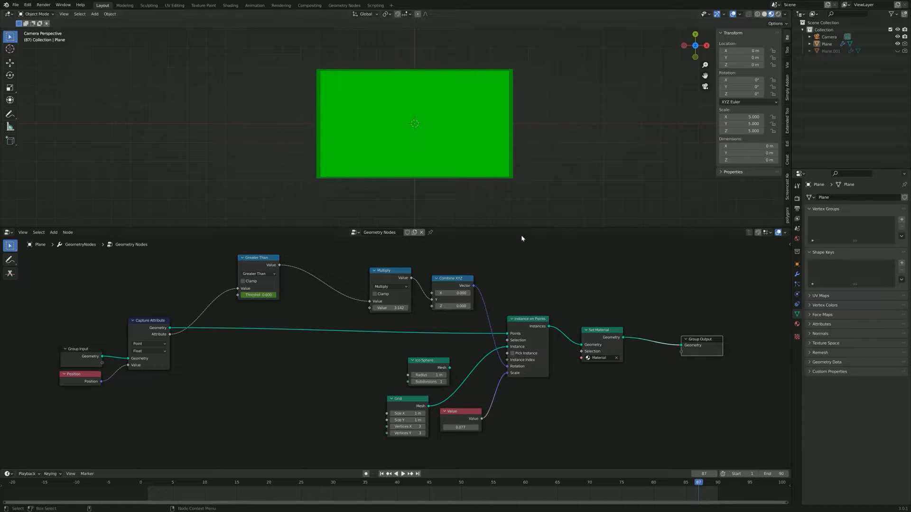
pyautogui.scroll(3, 474, 175)
pyautogui.scroll(-1, 444, 195)
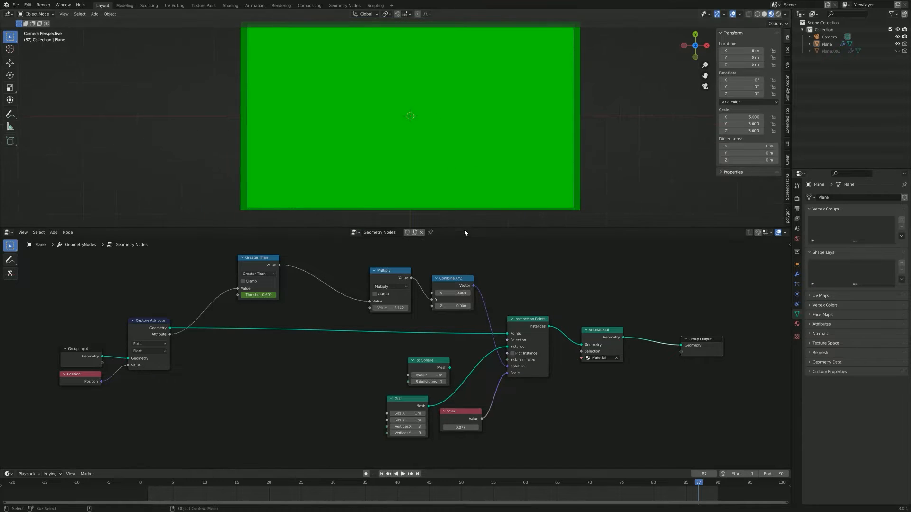
# Step: Enlarge the 3D viewport and inspect the Plane's subdivided mesh in Edit Mode alongside its node tree
pyautogui.moveTo(464, 228); pyautogui.dragTo(467, 341)
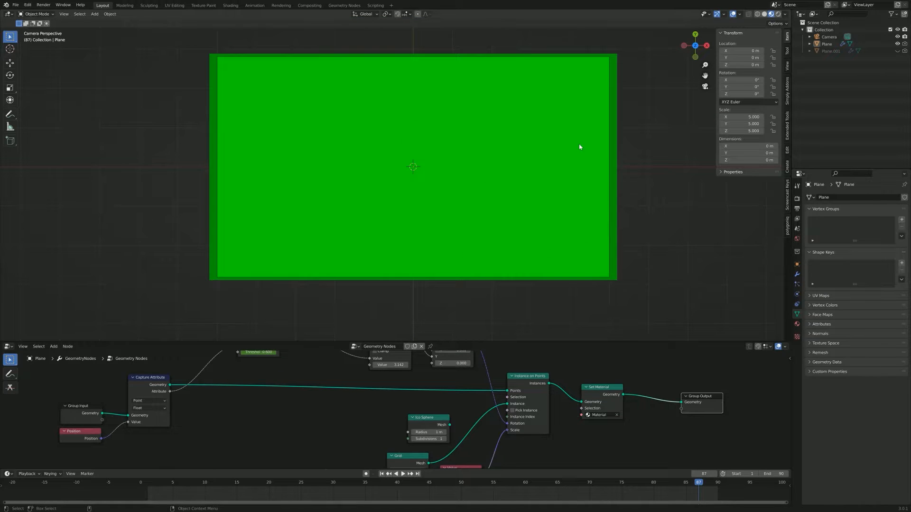
pyautogui.click(549, 172)
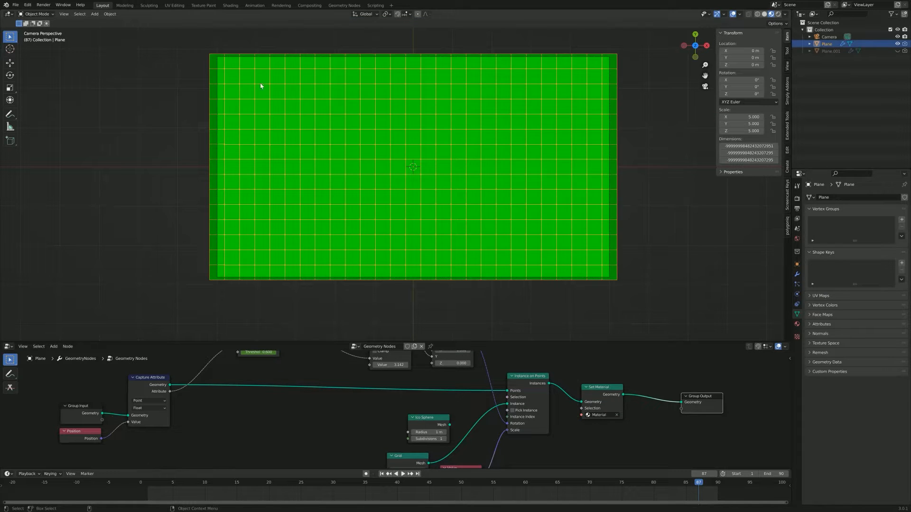
pyautogui.press('Tab')
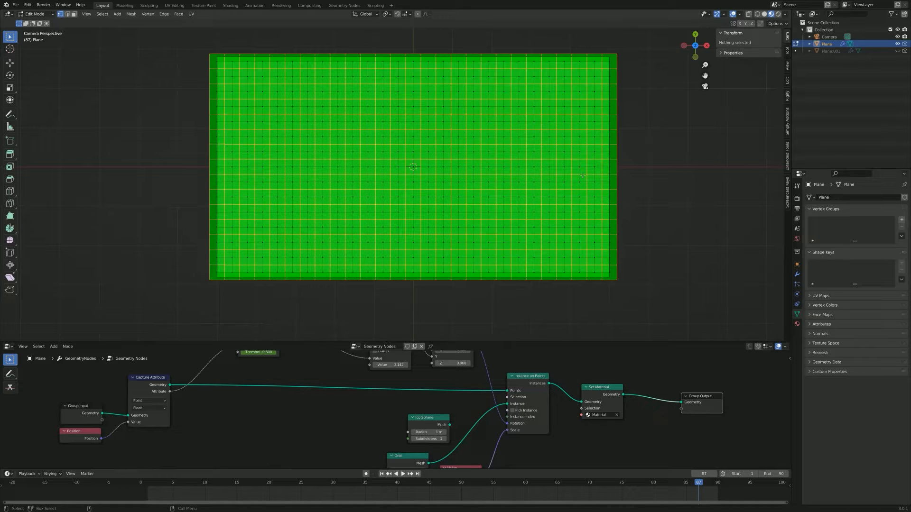
pyautogui.moveTo(275, 387); pyautogui.dragTo(419, 411, button='middle')
pyautogui.scroll(1, 354, 424)
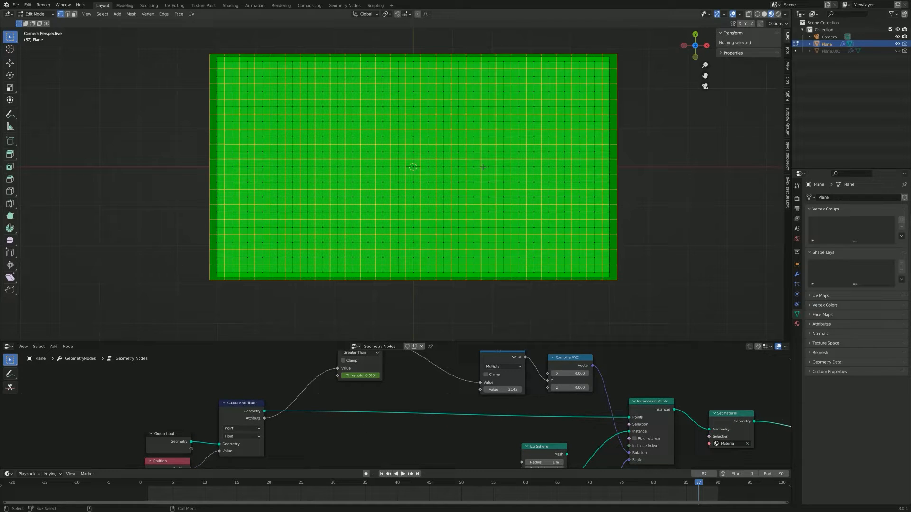
# Step: Return the Plane to Object Mode and hide it in the viewport
pyautogui.moveTo(494, 176); pyautogui.dragTo(494, 174, button='middle')
pyautogui.press('KP_0')
pyautogui.press('Tab')
# Step: Add a mesh plane and scale it uniformly to about 5.07 so it covers the camera frame's width
pyautogui.hotkey('shift', 'a')
pyautogui.moveTo(479, 186)
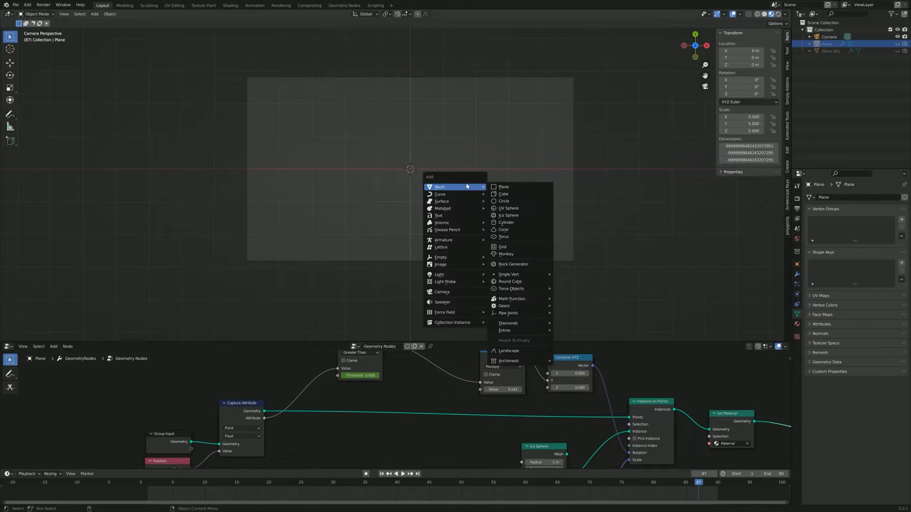
pyautogui.click(519, 188)
pyautogui.press('s')
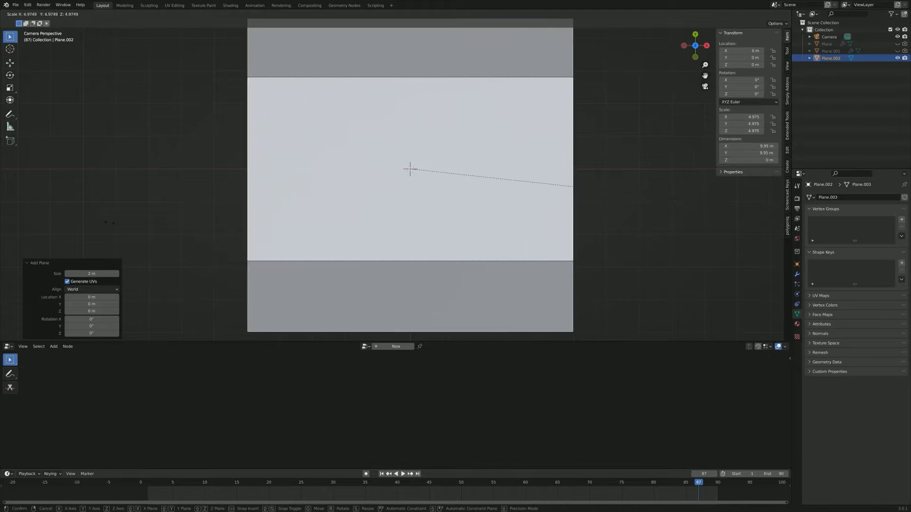
pyautogui.click(198, 202)
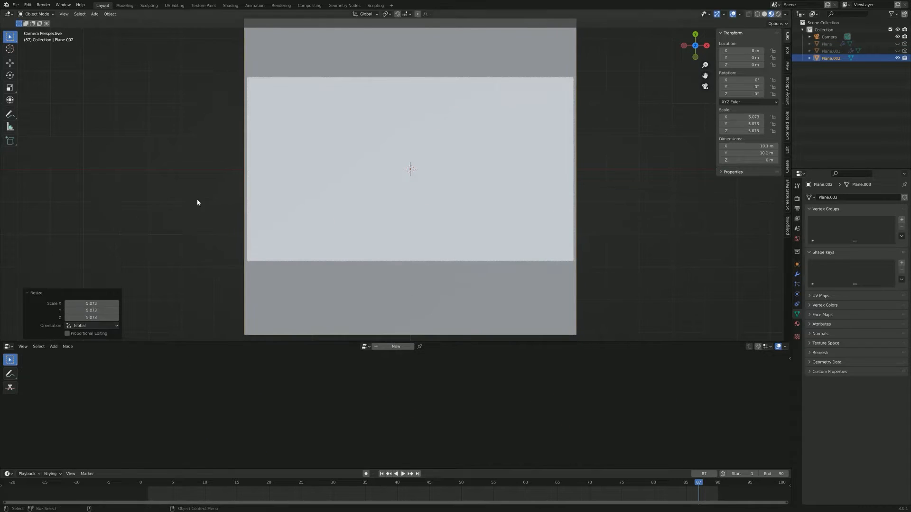
# Step: Apply the scale of the new plane
pyautogui.scroll(-4, 198, 202)
pyautogui.hotkey('ctrl', 'a')
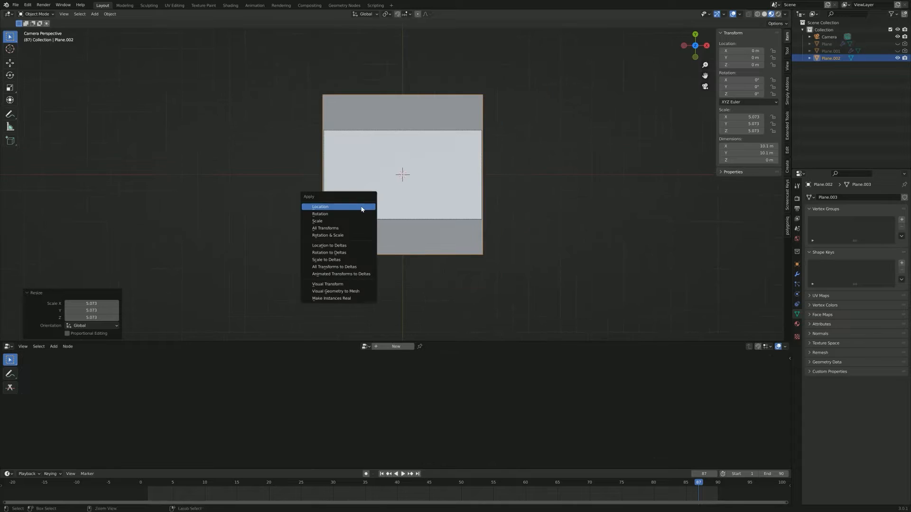
pyautogui.click(338, 222)
pyautogui.scroll(2, 447, 168)
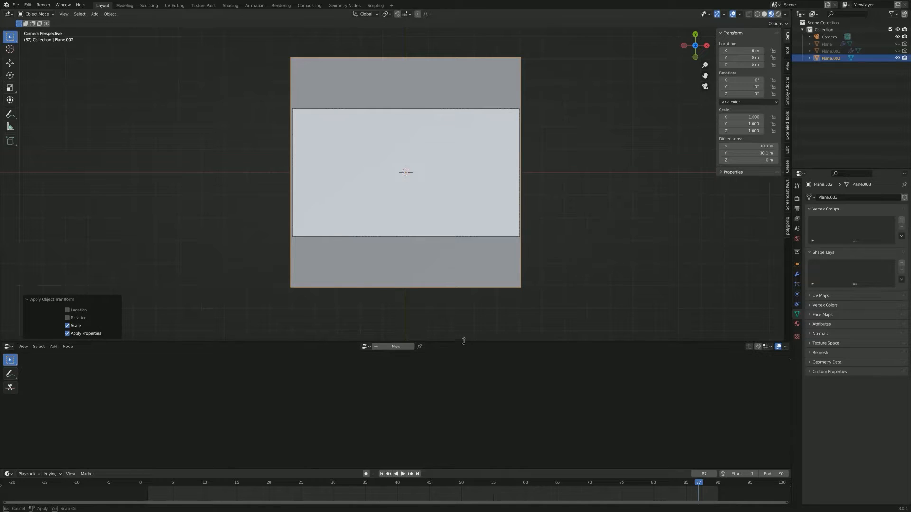
# Step: Enlarge the node editor and give the new plane a geometry nodes setup using the existing group Geometry Nodes.002
pyautogui.moveTo(465, 341); pyautogui.dragTo(466, 329)
pyautogui.press('Tab')
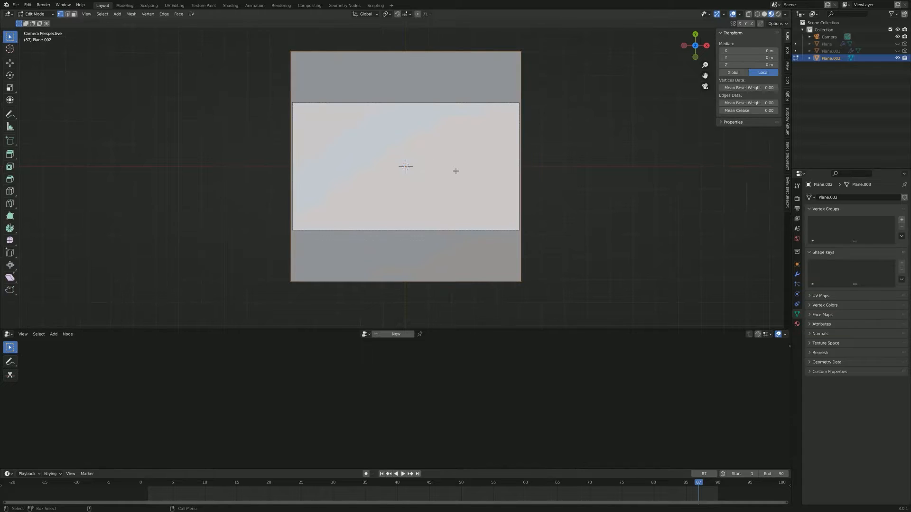
pyautogui.press('Tab')
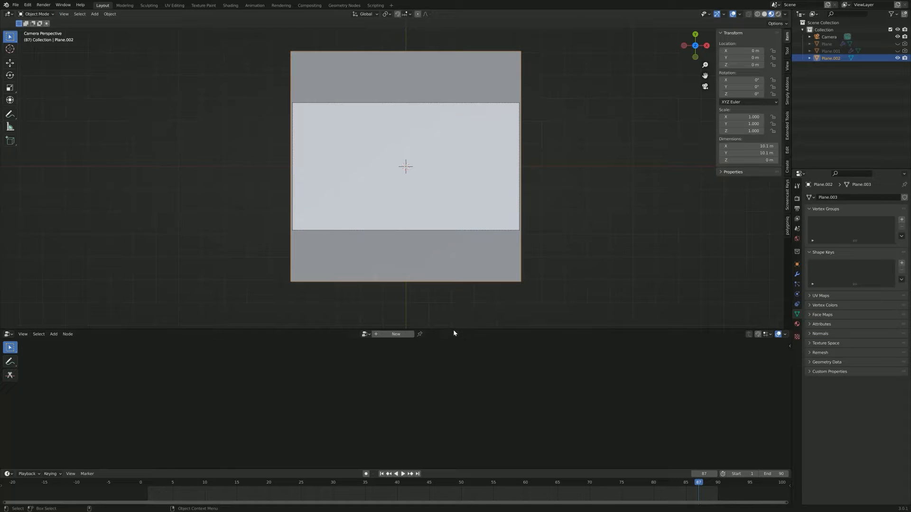
pyautogui.moveTo(451, 328); pyautogui.dragTo(455, 309)
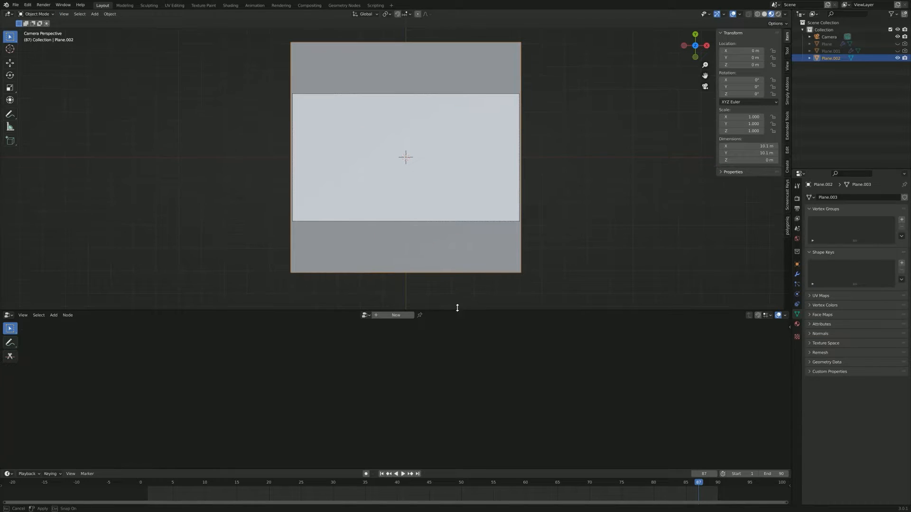
pyautogui.click(395, 314)
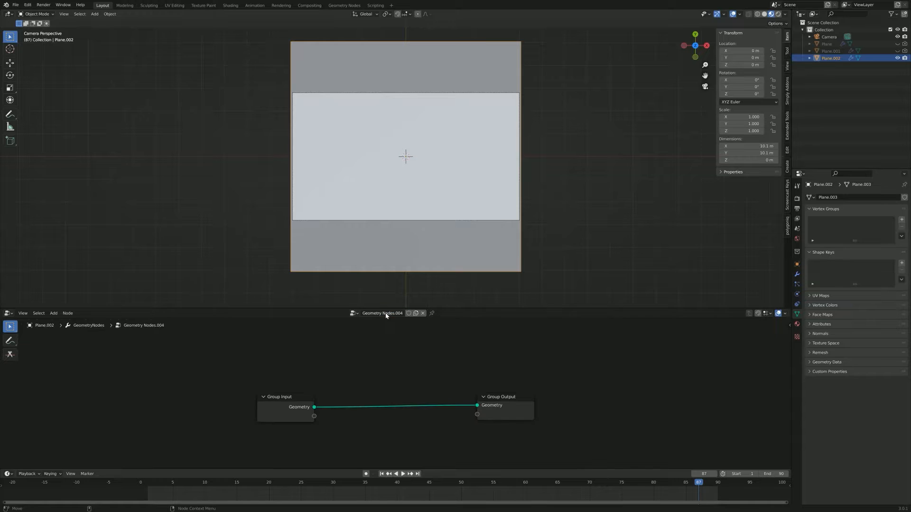
pyautogui.click(354, 314)
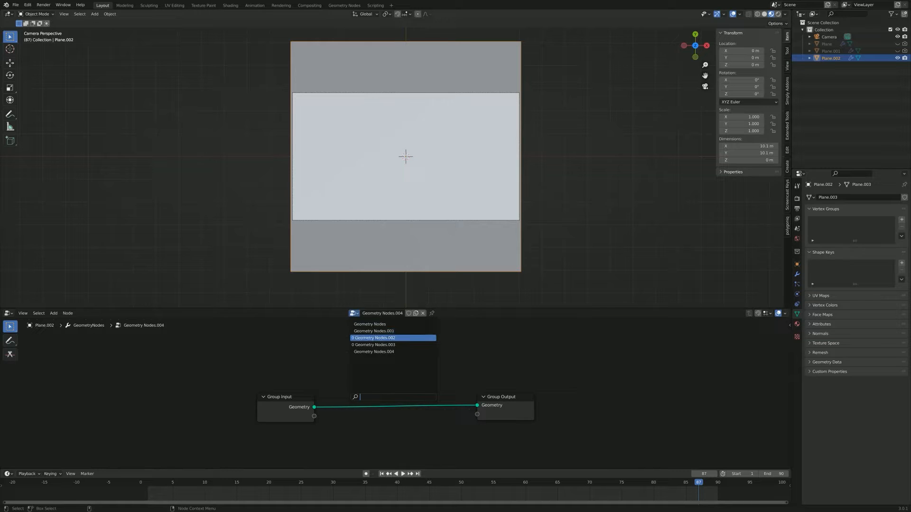
pyautogui.click(399, 337)
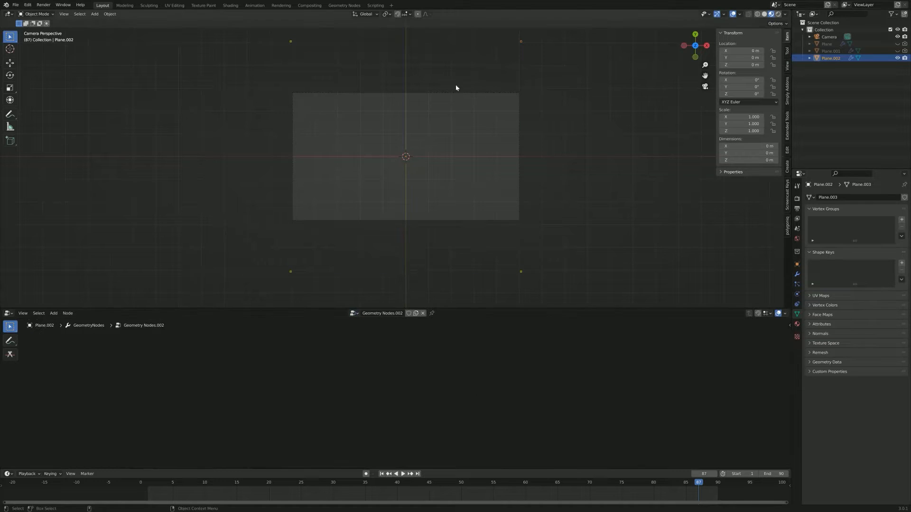
# Step: Clear the keyframes from the Greater Than node's threshold and set the threshold to 0
pyautogui.press('Home')
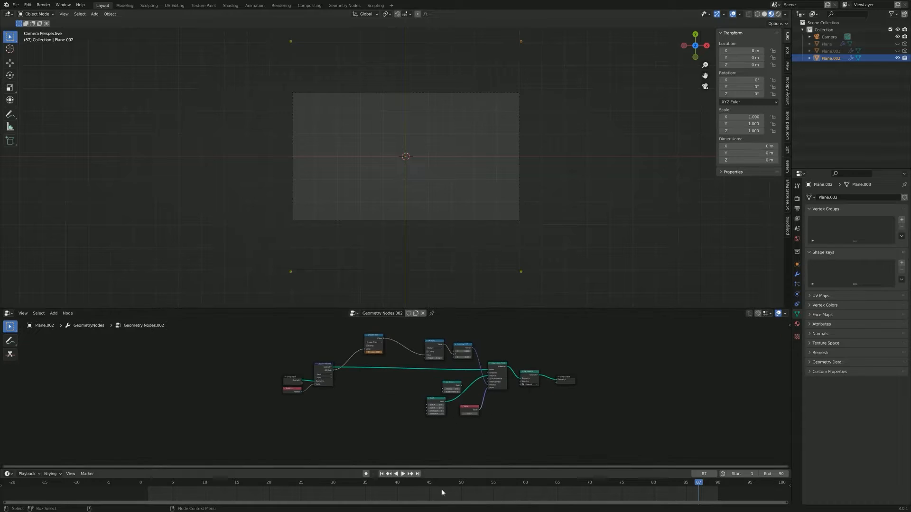
pyautogui.scroll(5, 390, 408)
pyautogui.moveTo(410, 413); pyautogui.dragTo(478, 333, button='middle')
pyautogui.rightClick(359, 369)
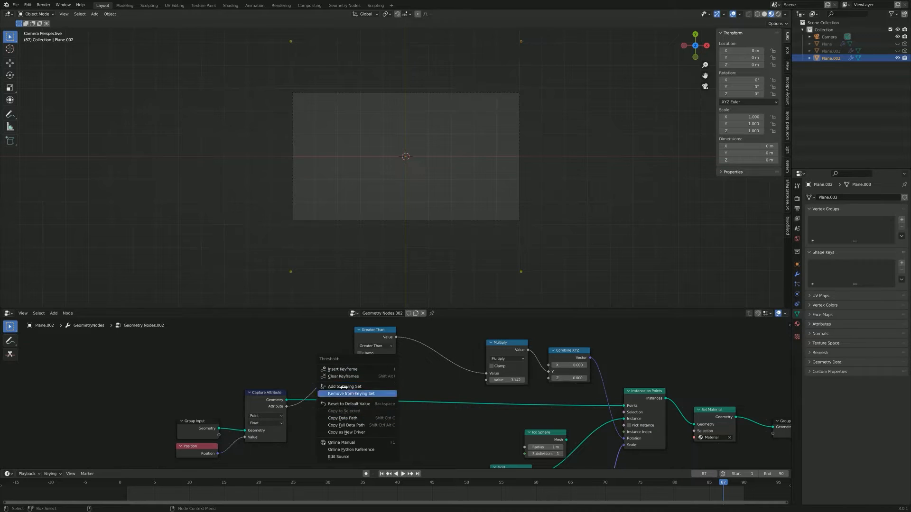
pyautogui.click(355, 376)
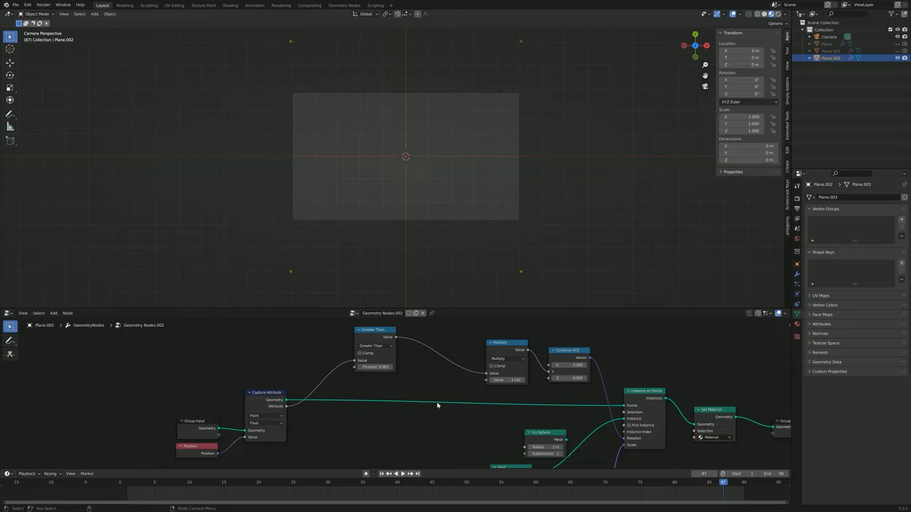
pyautogui.click(375, 367)
pyautogui.write('000')
pyautogui.press('Return')
# Step: Examine the instances at the plane's corners against the camera frame
pyautogui.scroll(3, 355, 124)
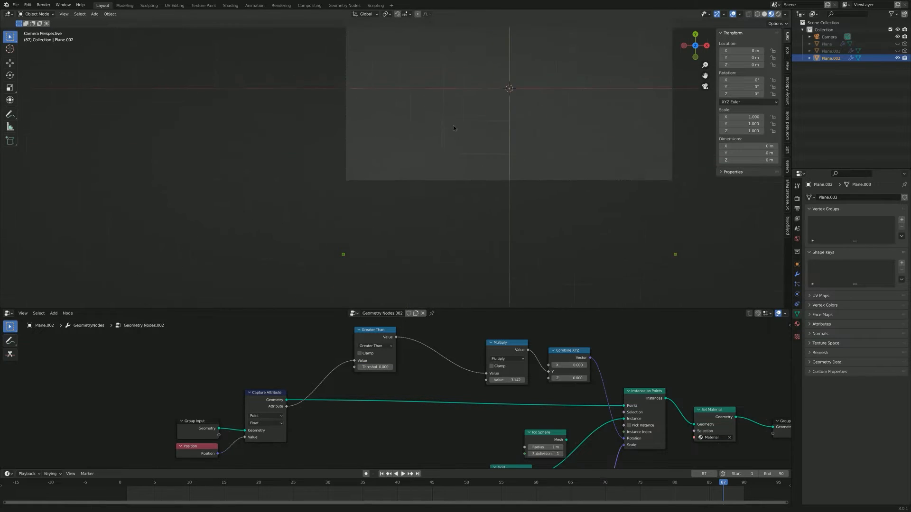
pyautogui.scroll(-1, 423, 171)
pyautogui.keyDown('shift'); pyautogui.moveTo(465, 216); pyautogui.dragTo(358, 200, button='middle'); pyautogui.keyUp('shift')
pyautogui.scroll(3, 441, 203)
pyautogui.scroll(-2, 307, 185)
pyautogui.scroll(2, 369, 185)
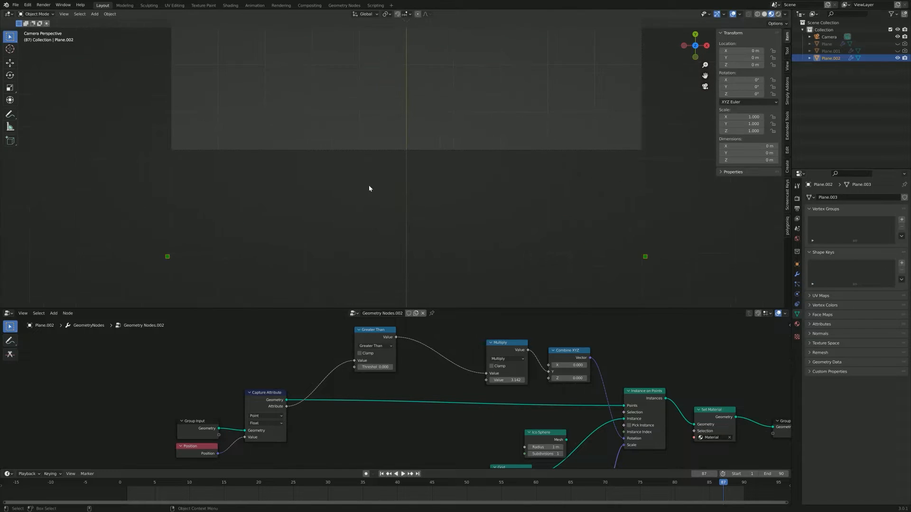
pyautogui.scroll(-1, 300, 198)
pyautogui.keyDown('shift'); pyautogui.moveTo(550, 164); pyautogui.dragTo(529, 261, button='middle'); pyautogui.keyUp('shift')
pyautogui.scroll(-3, 536, 142)
pyautogui.keyDown('shift'); pyautogui.moveTo(537, 143); pyautogui.dragTo(557, 167, button='middle'); pyautogui.keyUp('shift')
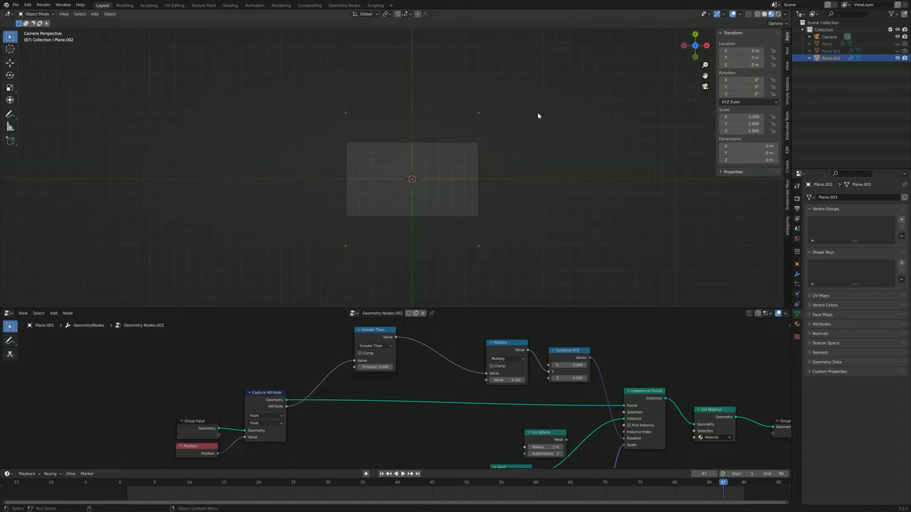
pyautogui.scroll(2, 457, 179)
pyautogui.keyDown('shift'); pyautogui.moveTo(457, 179); pyautogui.dragTo(544, 151, button='middle'); pyautogui.keyUp('shift')
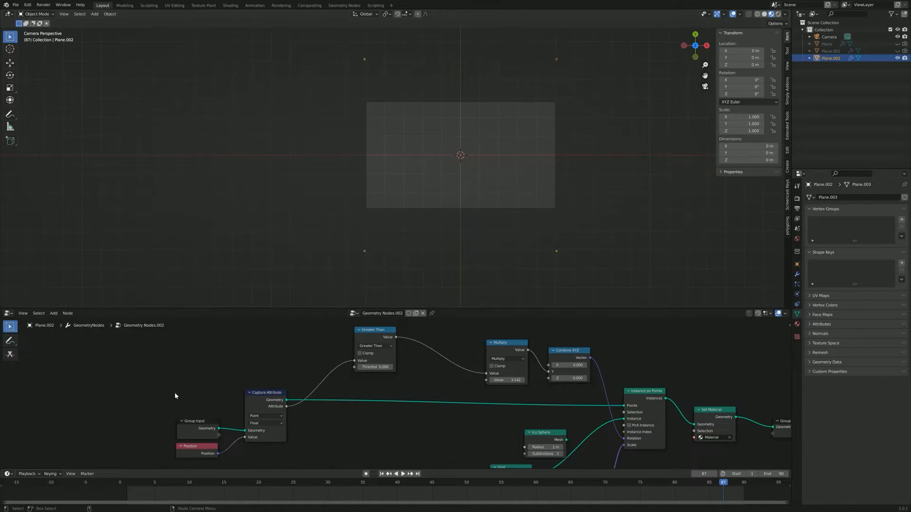
# Step: Rearrange the Group Input, Position and Capture Attribute nodes to leave room between Group Input and Capture Attribute
pyautogui.moveTo(167, 404); pyautogui.dragTo(278, 463)
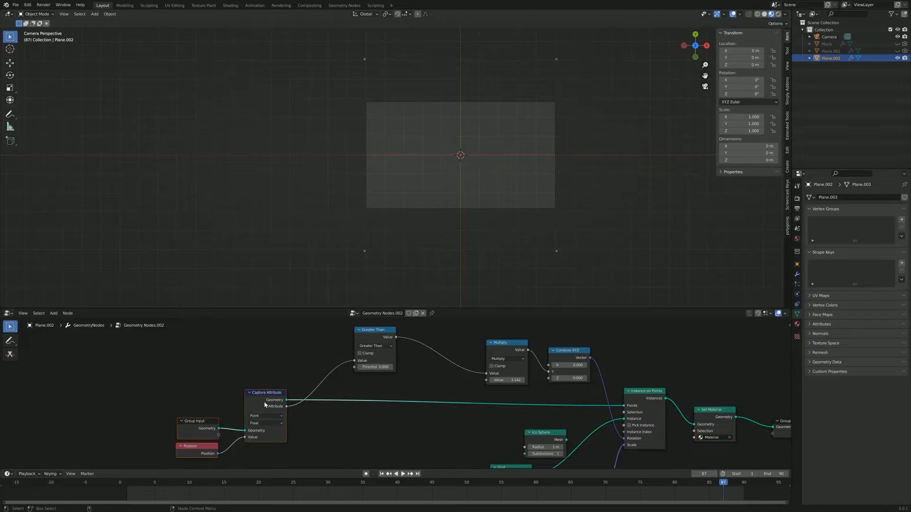
pyautogui.moveTo(249, 390); pyautogui.dragTo(287, 358)
pyautogui.click(293, 416)
pyautogui.moveTo(246, 399); pyautogui.dragTo(175, 362)
# Step: Insert a Subdivide Mesh node on the link between Group Input and Capture Attribute
pyautogui.hotkey('shift', 'a')
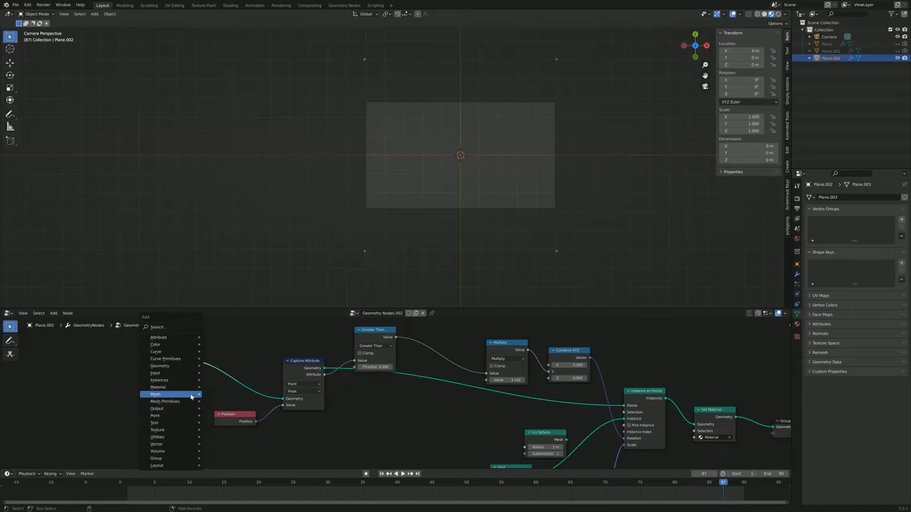
pyautogui.click(172, 327)
pyautogui.write('su')
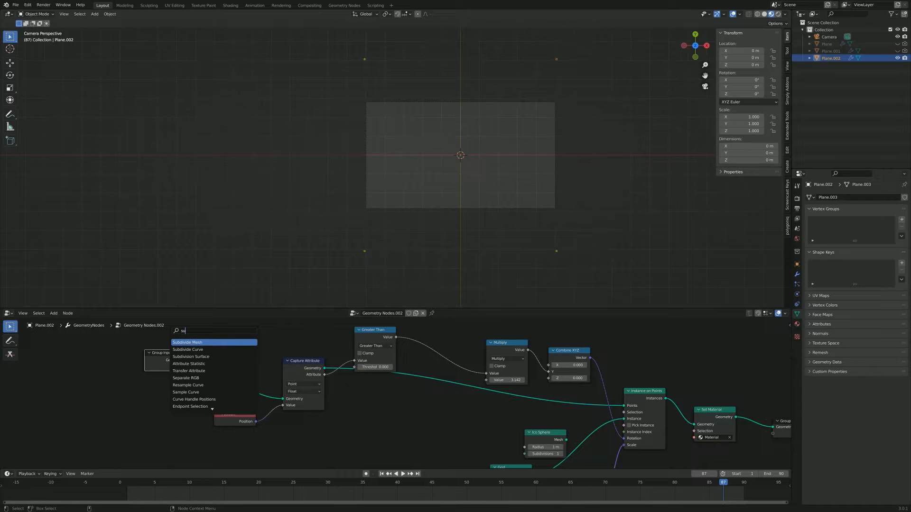
pyautogui.press('Return')
pyautogui.click(262, 375)
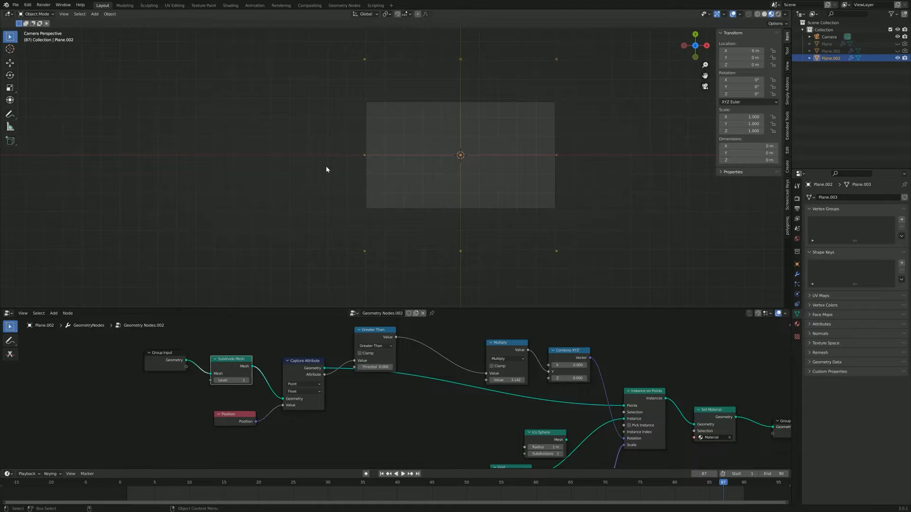
# Step: Set the Subdivide Mesh node's level to 3
pyautogui.scroll(1, 254, 389)
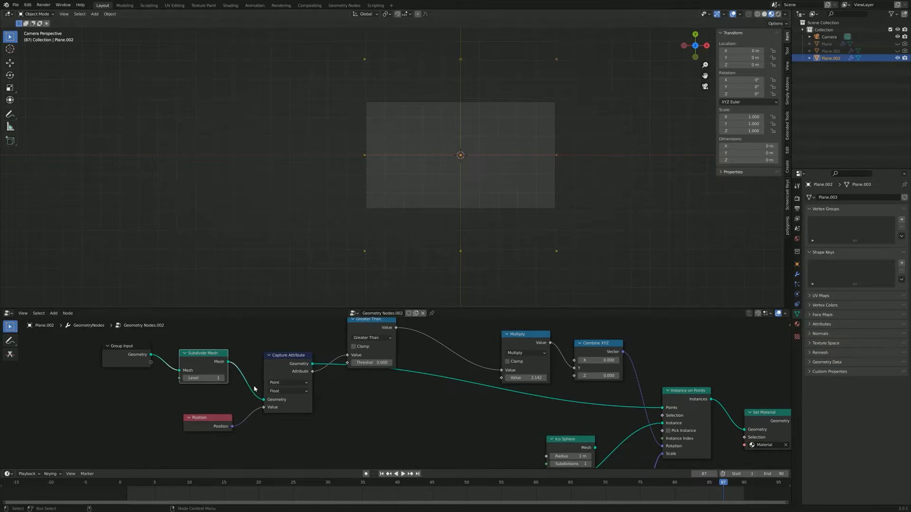
pyautogui.click(222, 378)
pyautogui.keyDown('shift'); pyautogui.moveTo(536, 184); pyautogui.dragTo(499, 182, button='middle'); pyautogui.keyUp('shift')
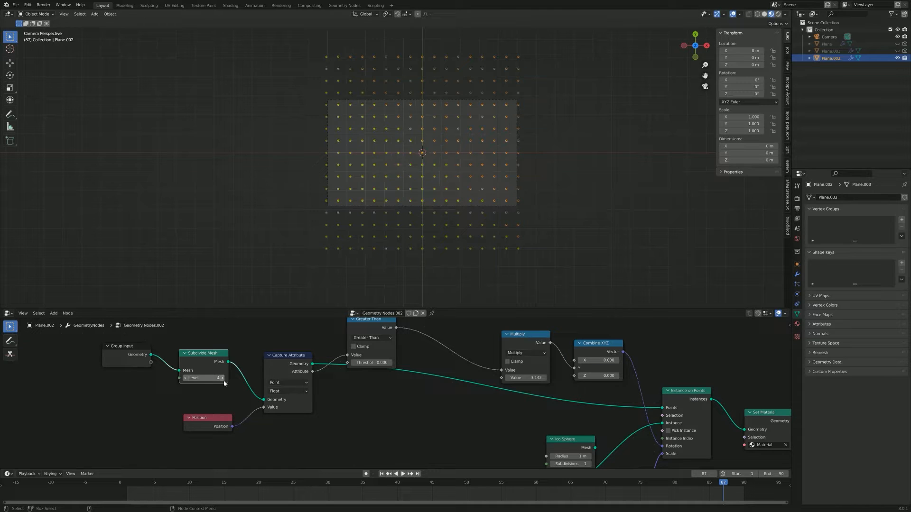
pyautogui.click(185, 378)
# Step: Inspect the spacing and flipped state of the subdivided grid of instances inside the camera frame
pyautogui.scroll(3, 455, 187)
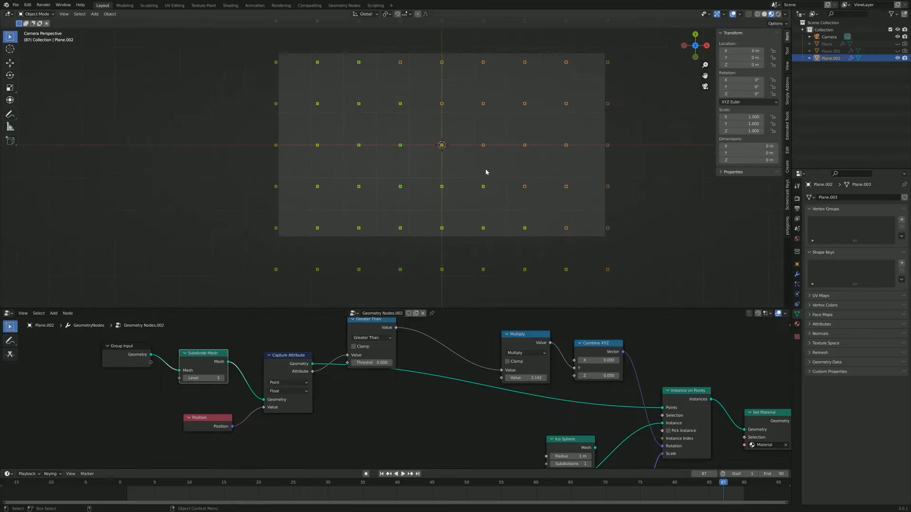
pyautogui.scroll(-2, 485, 169)
pyautogui.keyDown('shift'); pyautogui.moveTo(487, 156); pyautogui.dragTo(448, 179, button='middle'); pyautogui.keyUp('shift')
pyautogui.scroll(-1, 449, 179)
pyautogui.scroll(5, 412, 177)
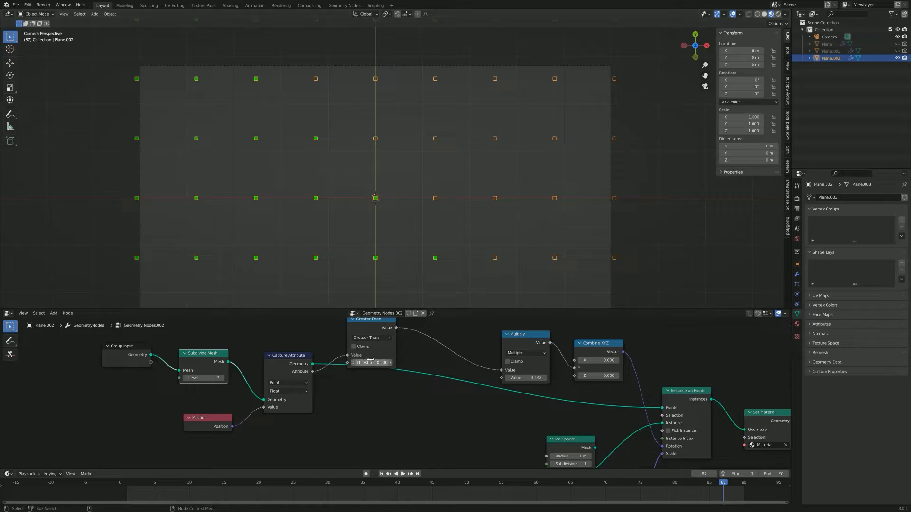
pyautogui.scroll(-5, 392, 141)
pyautogui.scroll(8, 439, 163)
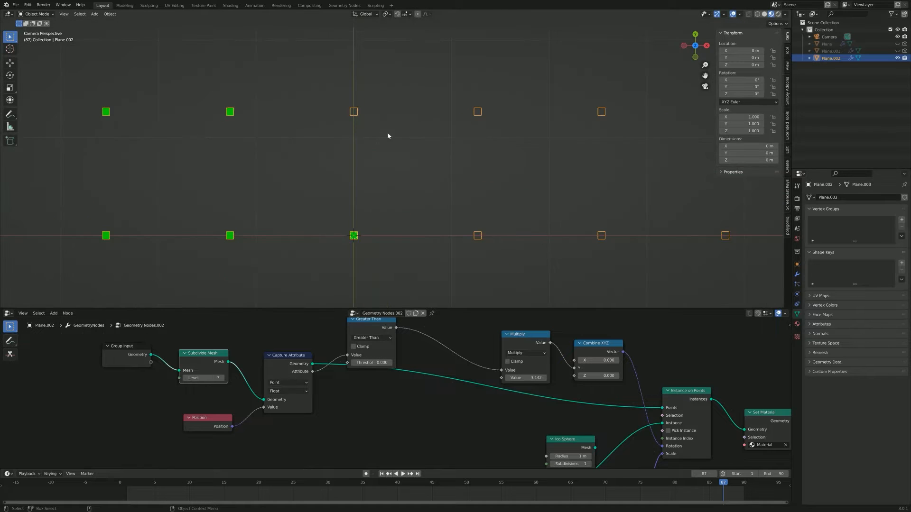
pyautogui.scroll(-7, 481, 233)
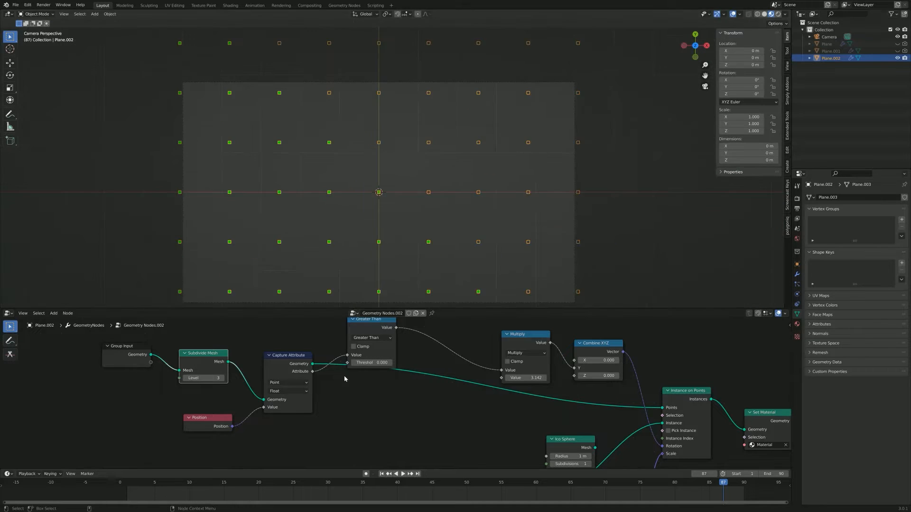
pyautogui.scroll(-4, 472, 190)
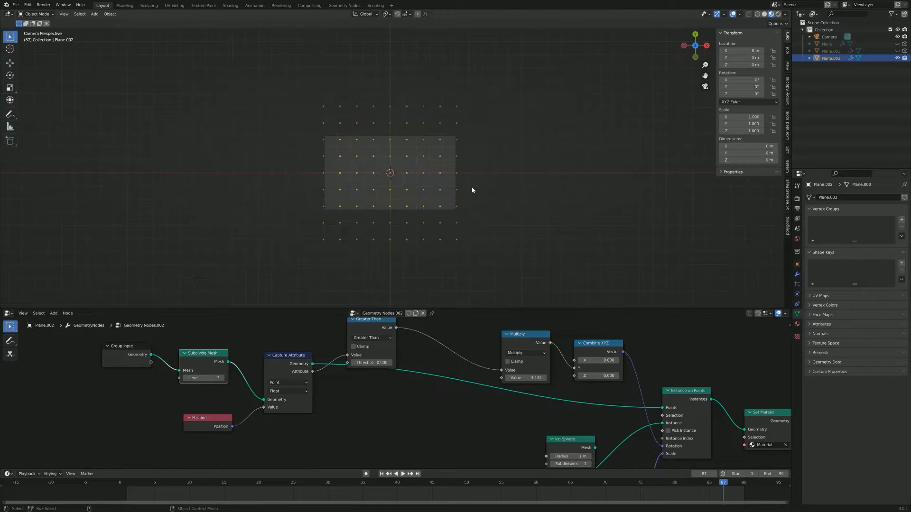
pyautogui.scroll(5, 472, 189)
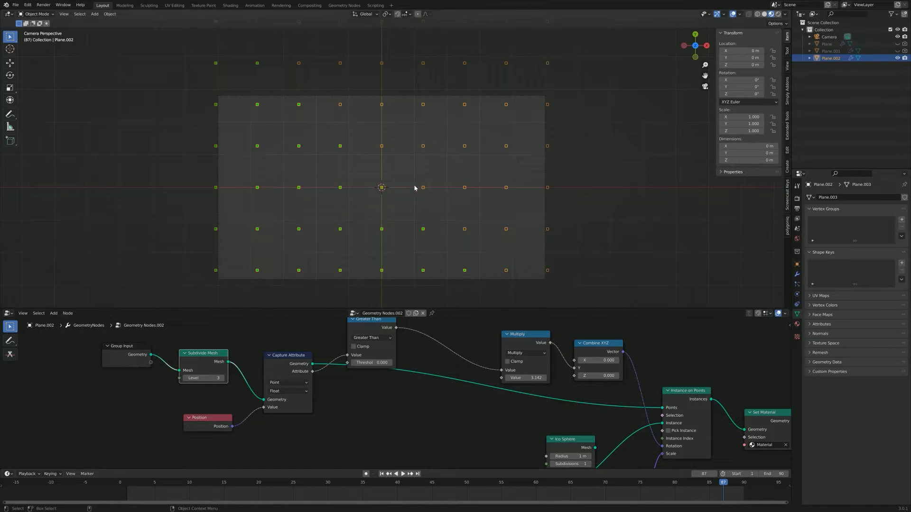
pyautogui.scroll(-3, 415, 188)
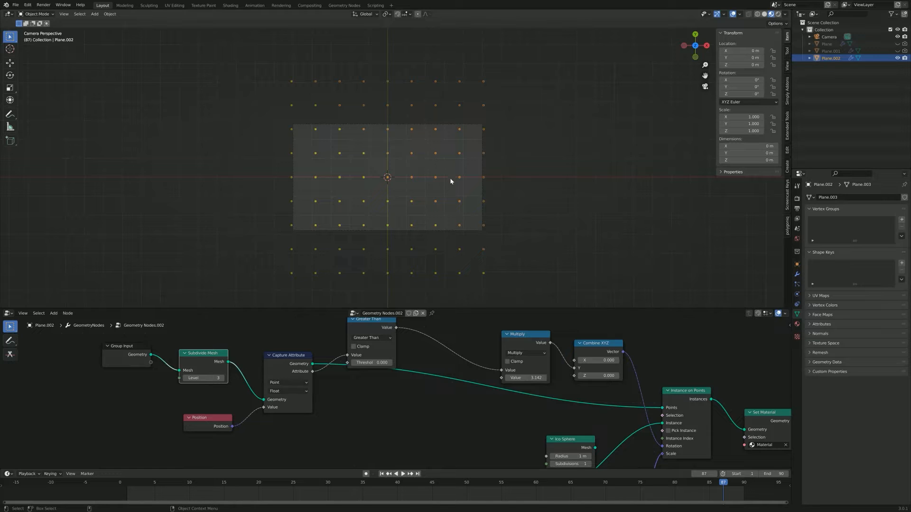
pyautogui.scroll(3, 451, 181)
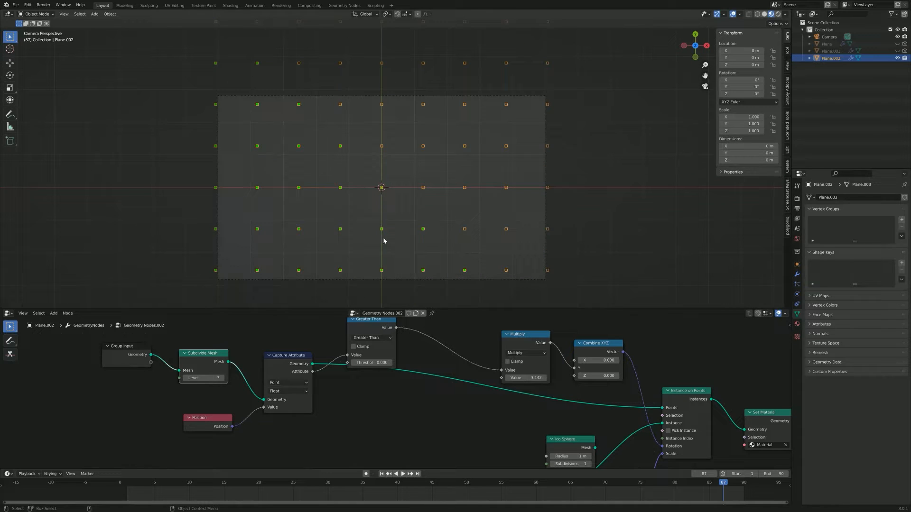
pyautogui.scroll(-4, 285, 148)
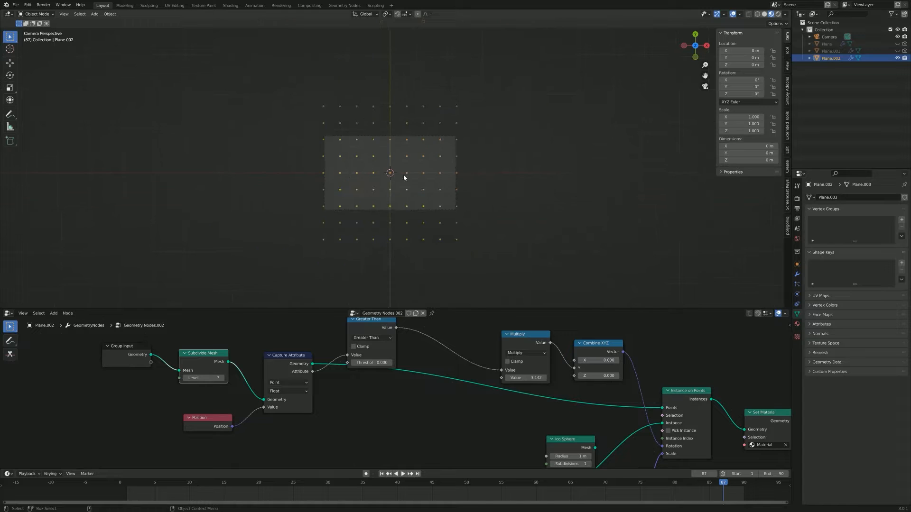
pyautogui.scroll(3, 294, 133)
pyautogui.scroll(-2, 303, 114)
pyautogui.scroll(2, 353, 122)
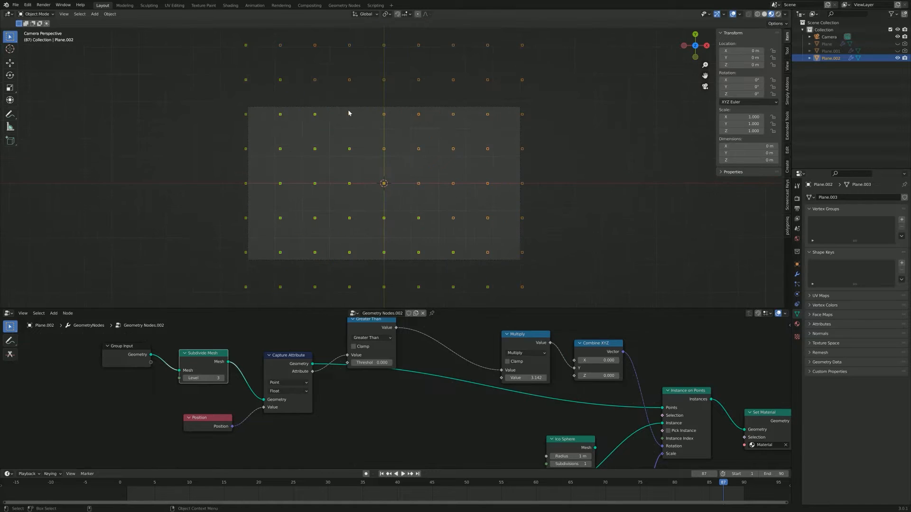
# Step: Select the camera to compare its frame with the grid's extent, and reselect Plane.002
pyautogui.click(334, 107)
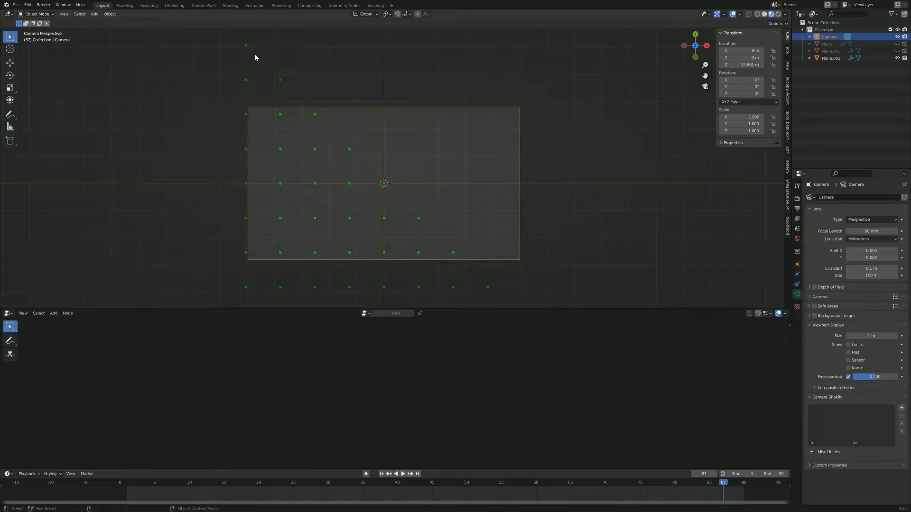
pyautogui.scroll(-4, 299, 106)
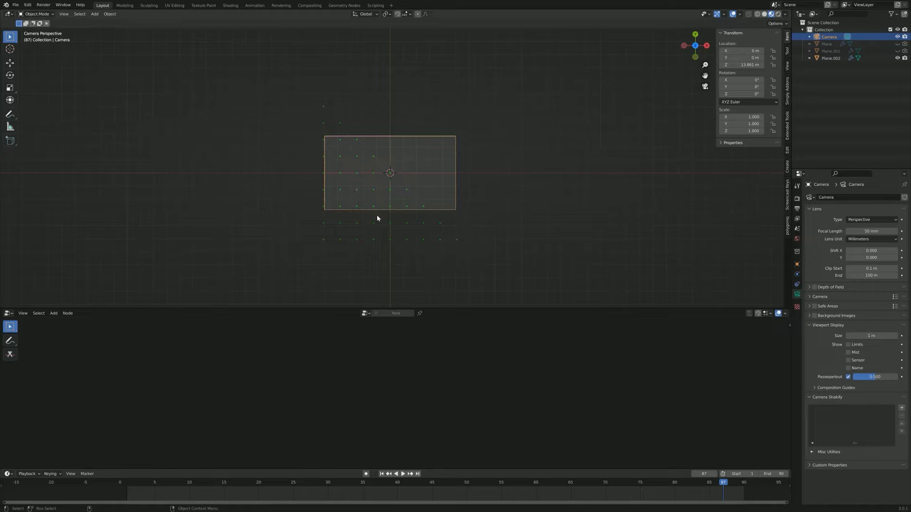
pyautogui.click(354, 241)
pyautogui.click(340, 240)
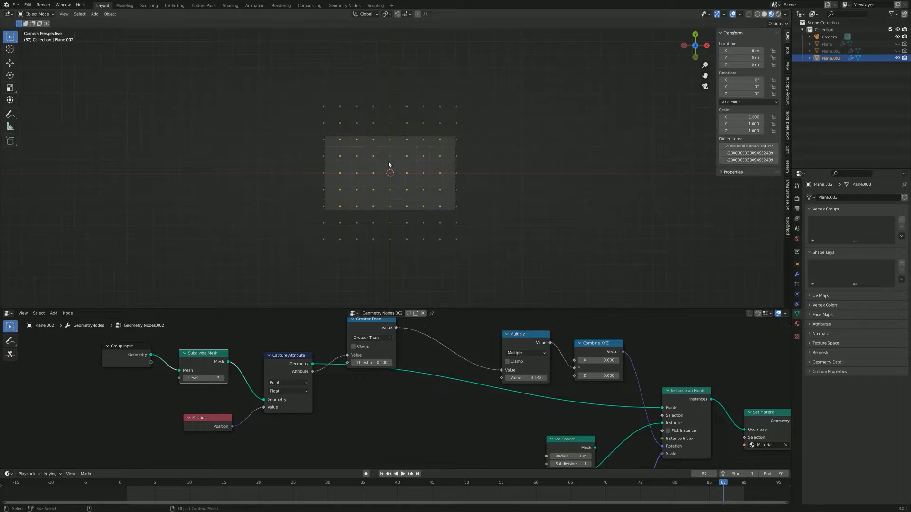
pyautogui.scroll(10, 388, 164)
pyautogui.scroll(-6, 423, 160)
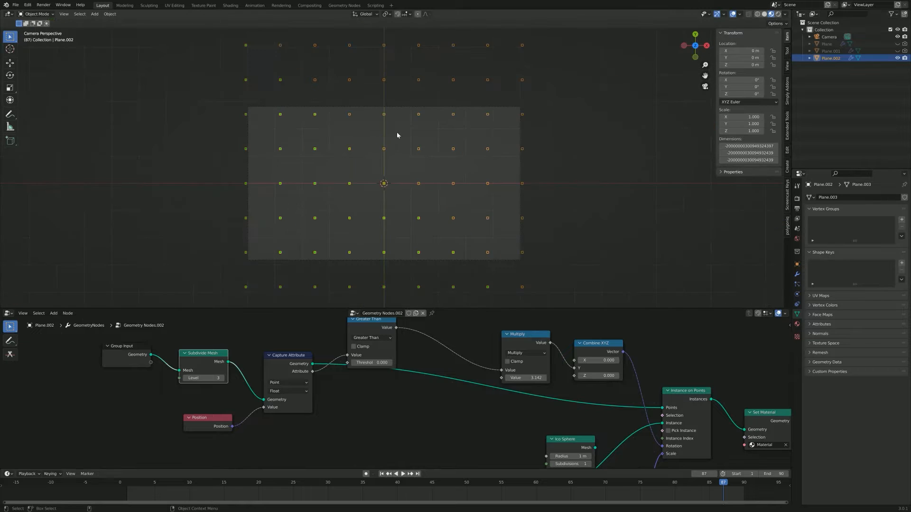
# Step: Select the camera and set its passepartout to 1.000 to black out everything outside the frame
pyautogui.click(382, 102)
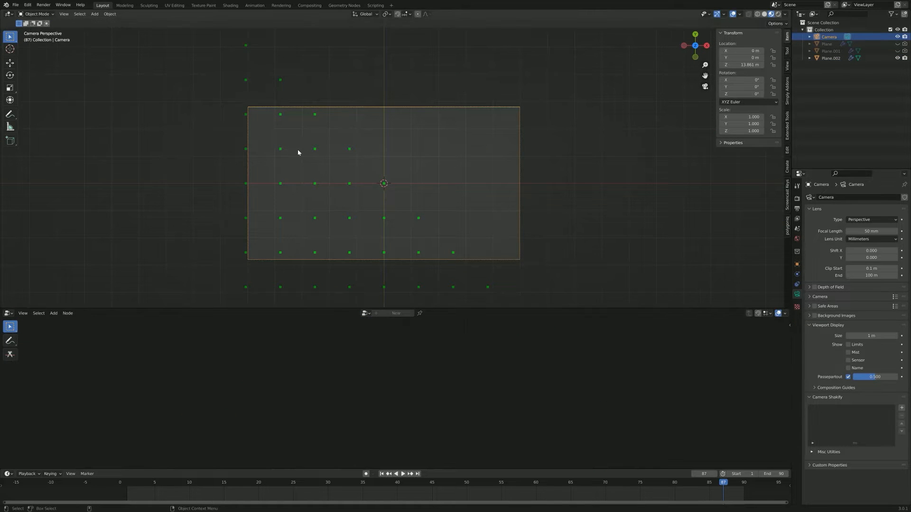
pyautogui.scroll(-2, 299, 152)
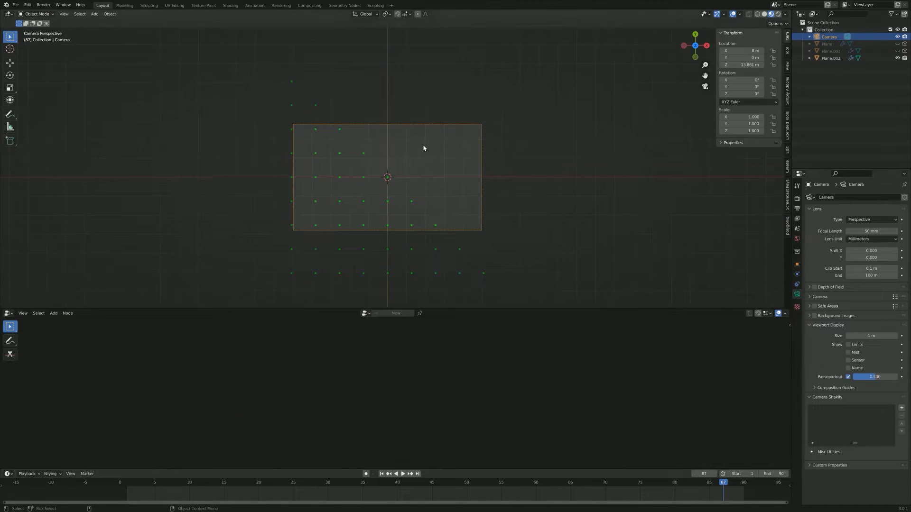
pyautogui.scroll(5, 454, 164)
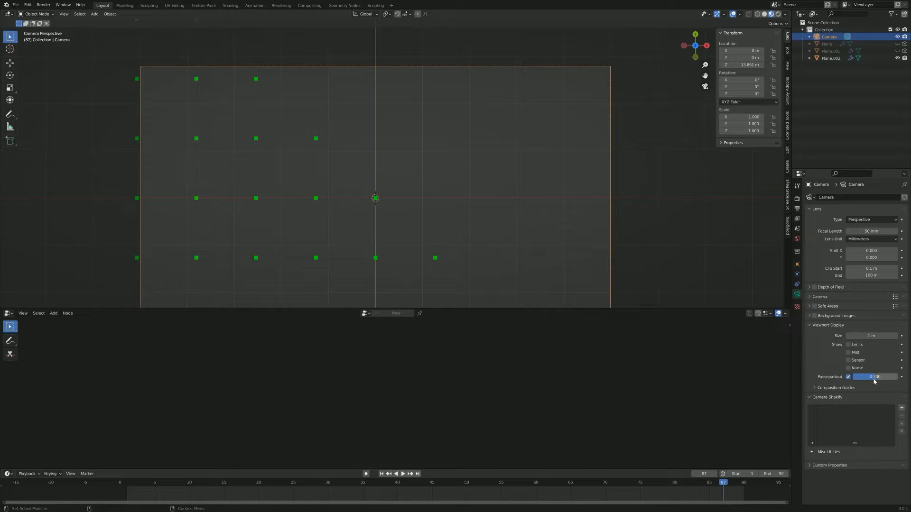
pyautogui.moveTo(875, 377); pyautogui.dragTo(901, 377)
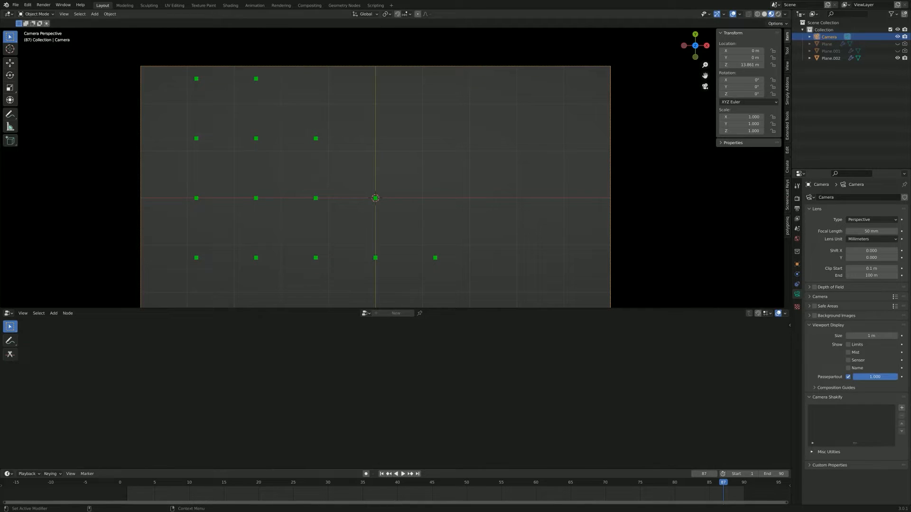
pyautogui.scroll(-5, 607, 174)
pyautogui.scroll(4, 484, 195)
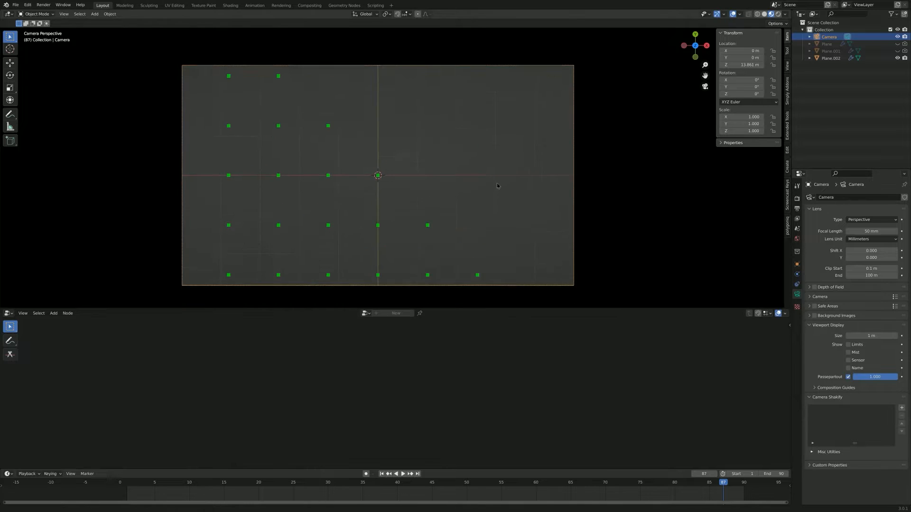
pyautogui.keyDown('shift'); pyautogui.moveTo(497, 185); pyautogui.dragTo(498, 169, button='middle'); pyautogui.keyUp('shift')
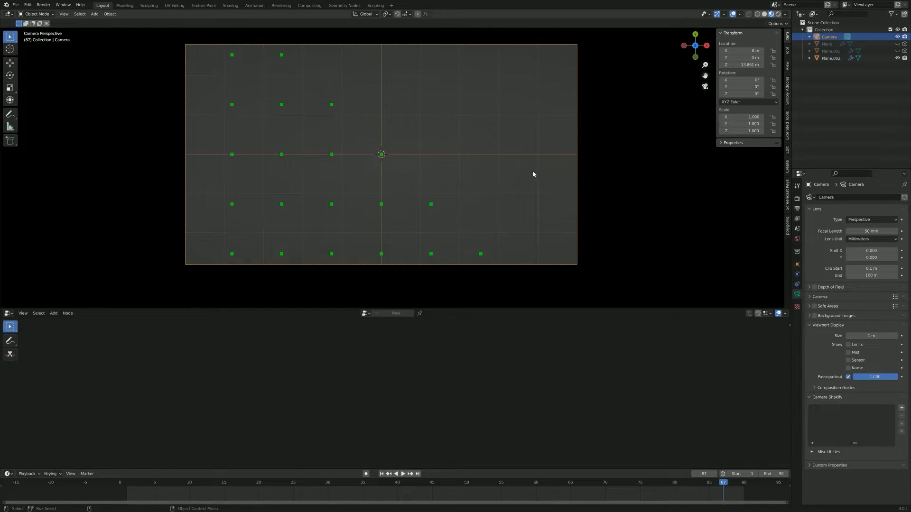
# Step: Select Plane.002 and examine its whole tile grid from an angled view outside the camera
pyautogui.click(332, 155)
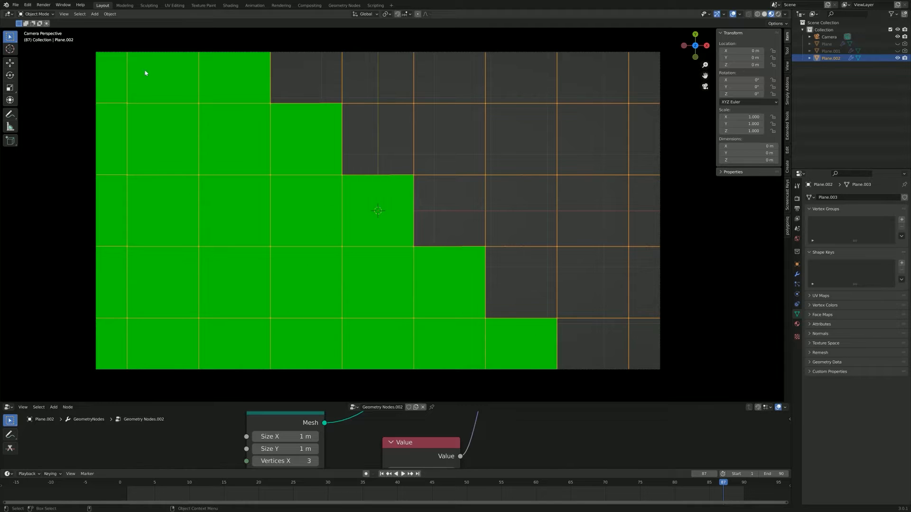
pyautogui.scroll(-2, 413, 229)
pyautogui.moveTo(413, 229); pyautogui.dragTo(580, 236, button='middle')
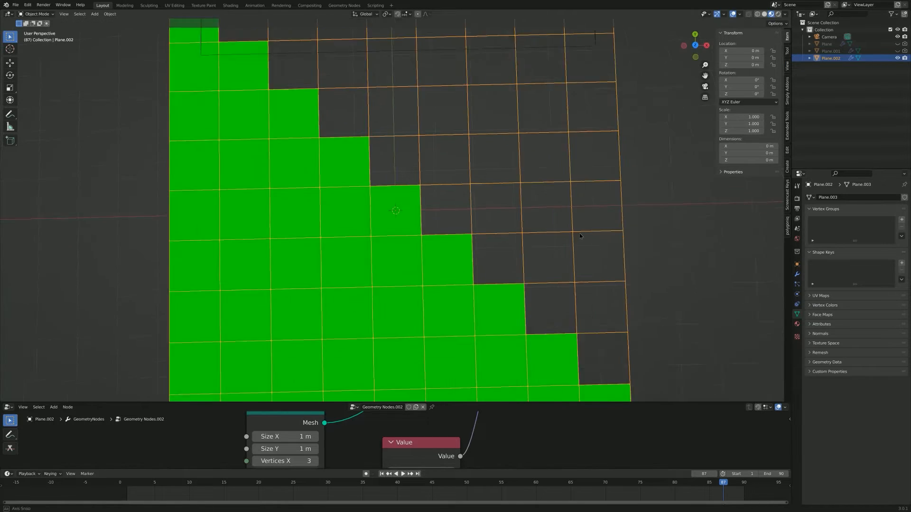
pyautogui.scroll(-5, 580, 227)
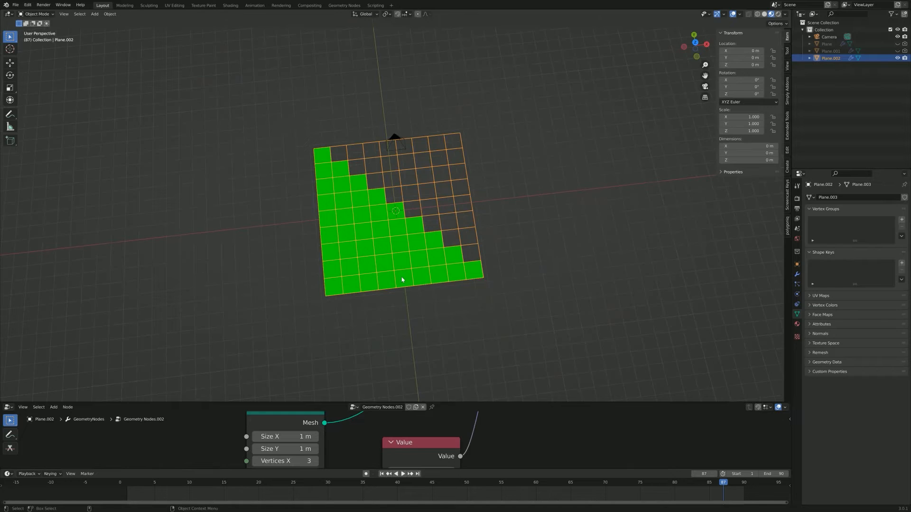
# Step: Try moving the grid along the global Y axis, cancel the move, and return to the camera view
pyautogui.press('g')
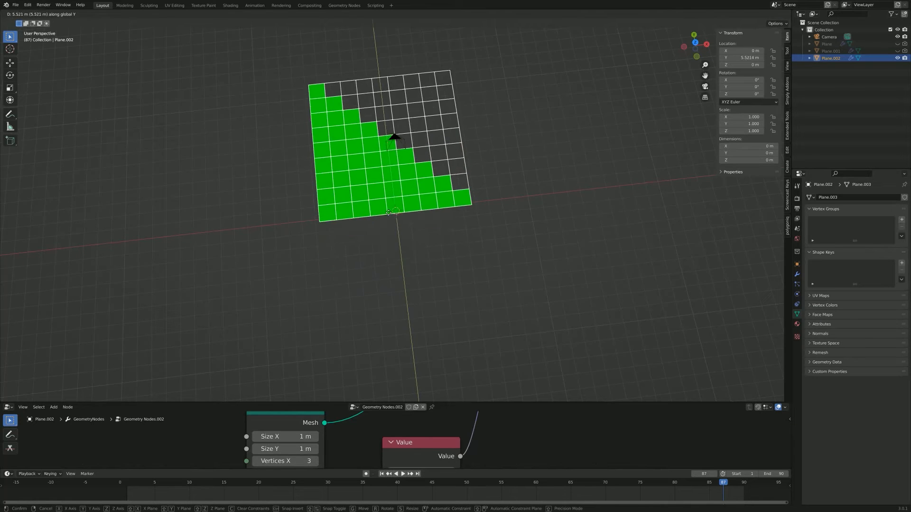
pyautogui.rightClick(407, 231)
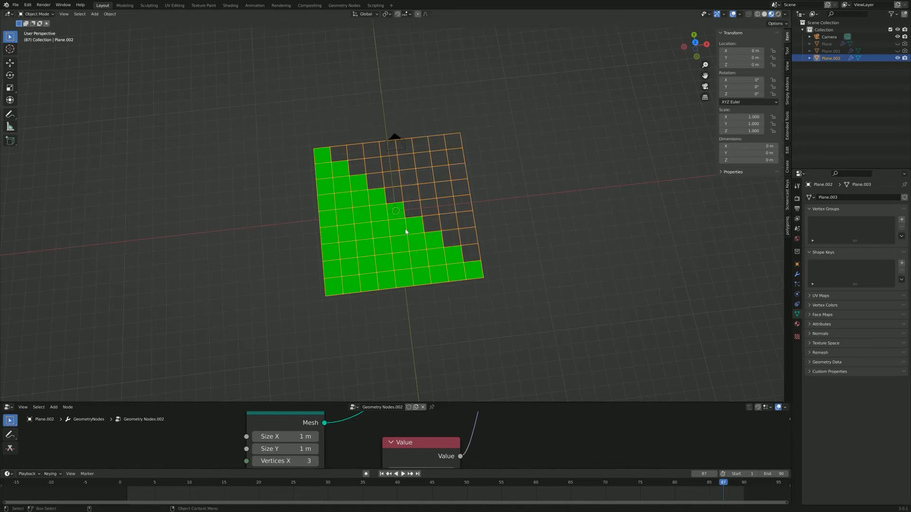
pyautogui.click(695, 43)
pyautogui.click(705, 86)
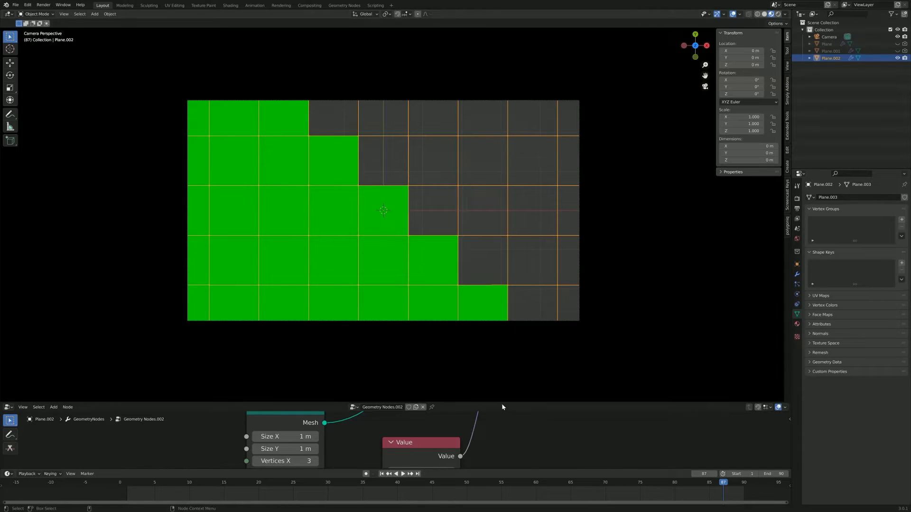
# Step: Enlarge the node editor and play the animation briefly, stopping at frame 33
pyautogui.moveTo(502, 403); pyautogui.dragTo(469, 307)
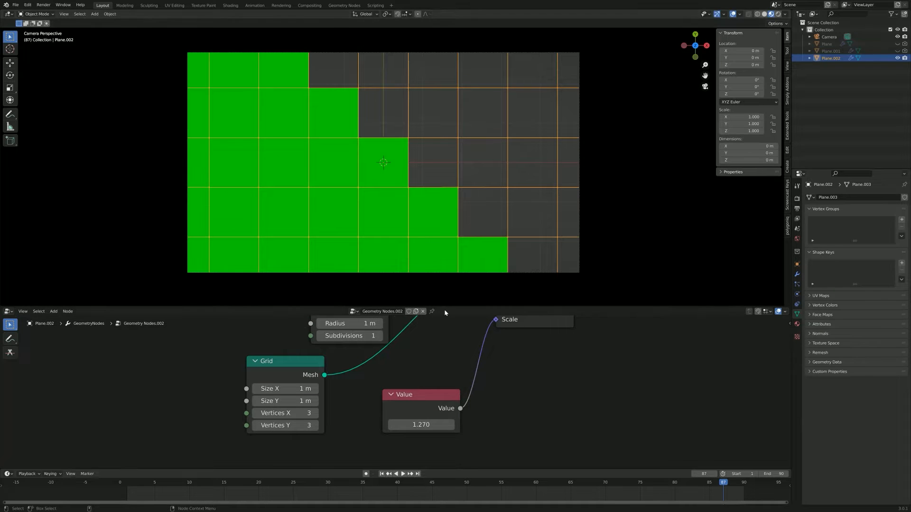
pyautogui.press('space')
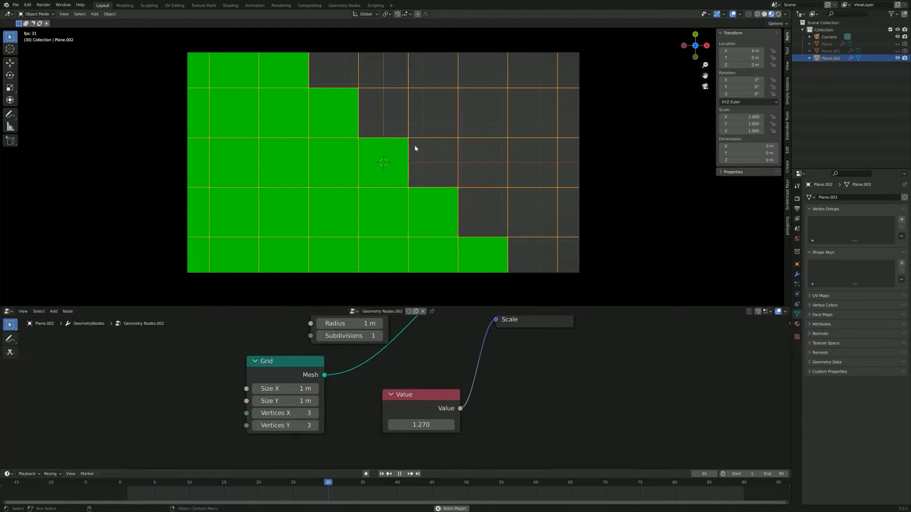
pyautogui.press('space')
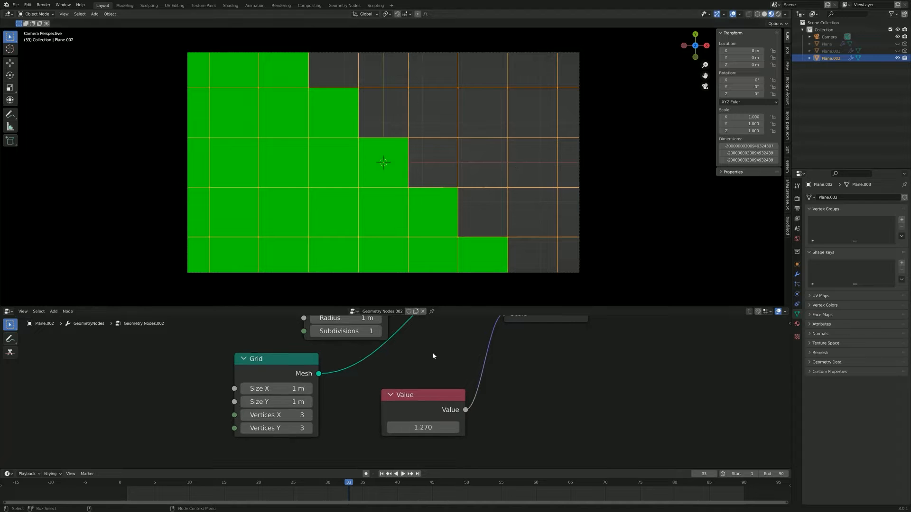
# Step: Examine the Greater Than node and its links from Capture Attribute and to Multiply
pyautogui.scroll(-4, 420, 376)
pyautogui.moveTo(314, 372); pyautogui.dragTo(577, 429, button='middle')
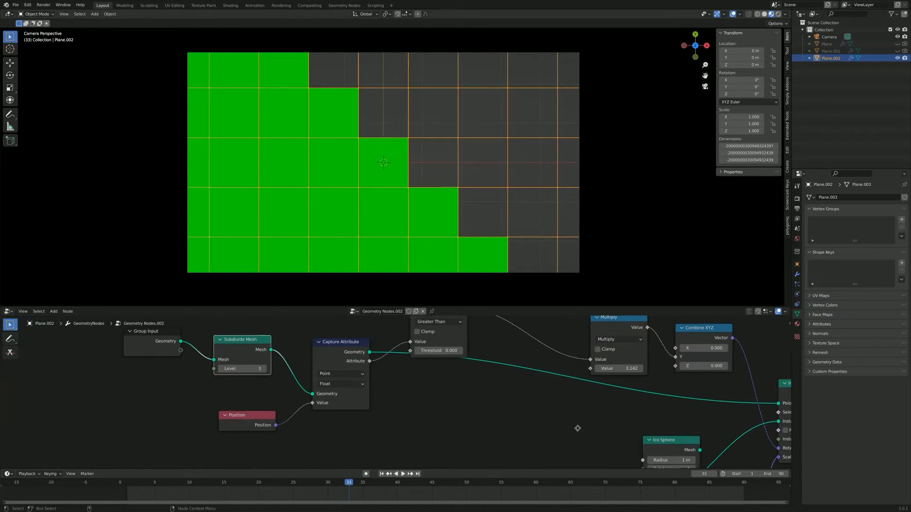
pyautogui.moveTo(466, 393); pyautogui.dragTo(463, 439, button='middle')
pyautogui.scroll(3, 433, 414)
pyautogui.moveTo(361, 389); pyautogui.dragTo(391, 336)
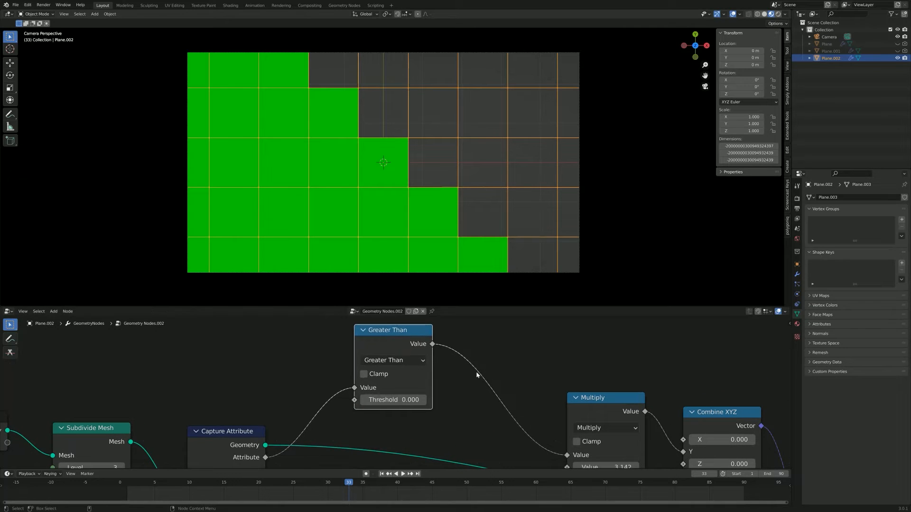
pyautogui.scroll(1, 488, 366)
pyautogui.moveTo(487, 368); pyautogui.dragTo(476, 399, button='middle')
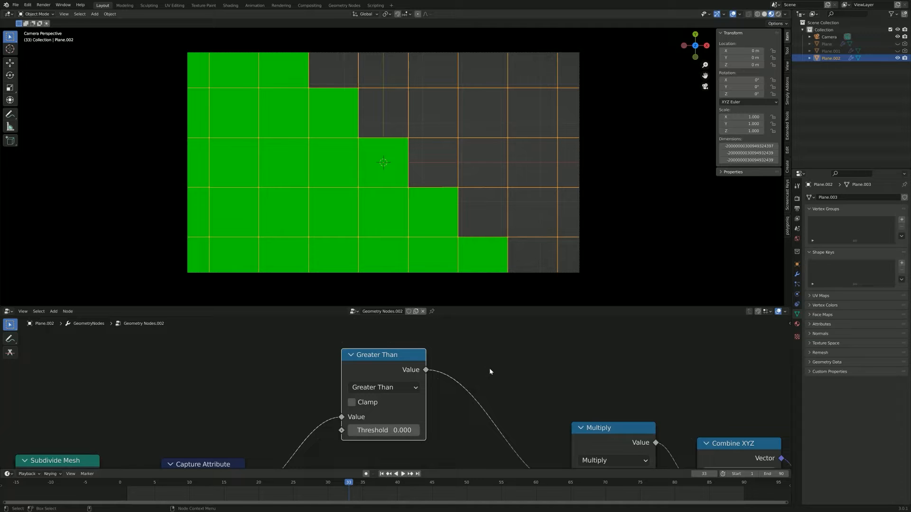
pyautogui.moveTo(488, 369)
pyautogui.mouseDown(button='middle')
pyautogui.moveTo(527, 361)
pyautogui.moveTo(505, 365)
pyautogui.mouseUp(button='middle')
pyautogui.scroll(2, 529, 363)
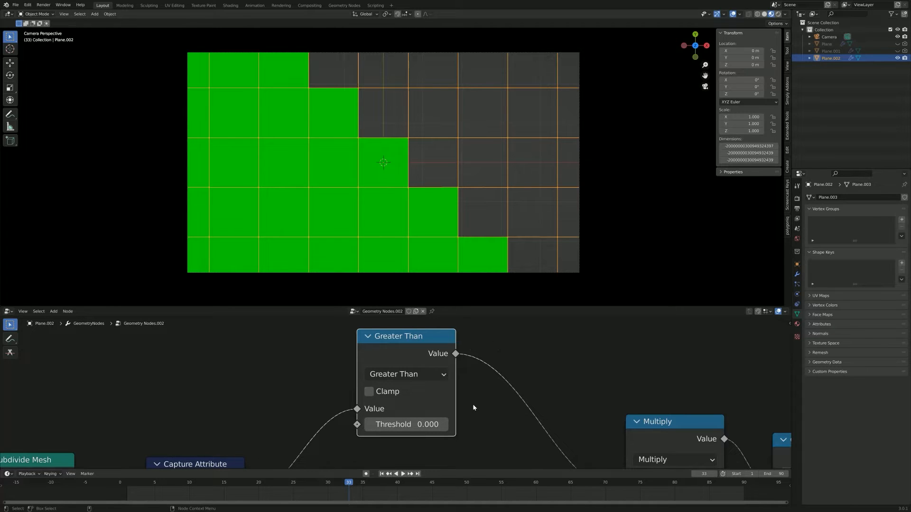
# Step: Examine how Subdivide Mesh and Position feed the Capture Attribute node, and compare with the grid in the camera frame
pyautogui.moveTo(484, 391); pyautogui.dragTo(553, 337, button='middle')
pyautogui.scroll(-2, 509, 392)
pyautogui.scroll(-2, 502, 391)
pyautogui.scroll(-2, 529, 384)
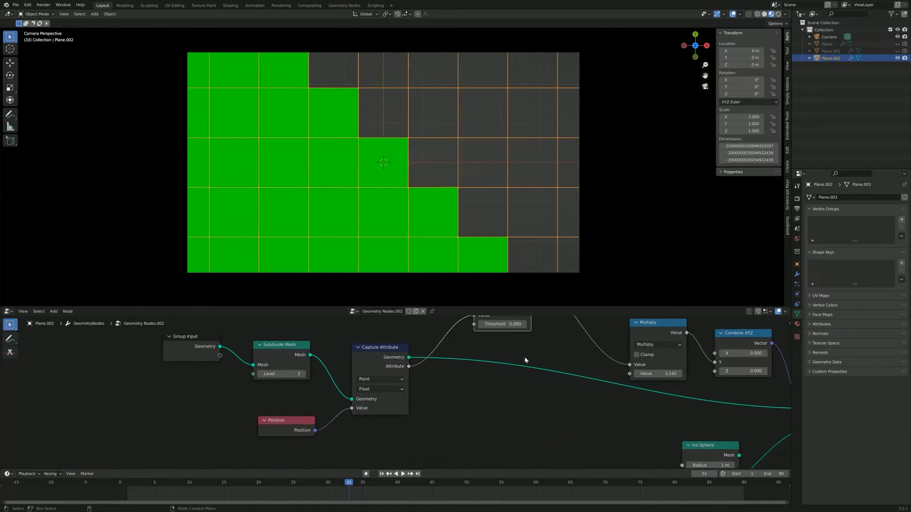
pyautogui.scroll(2, 402, 355)
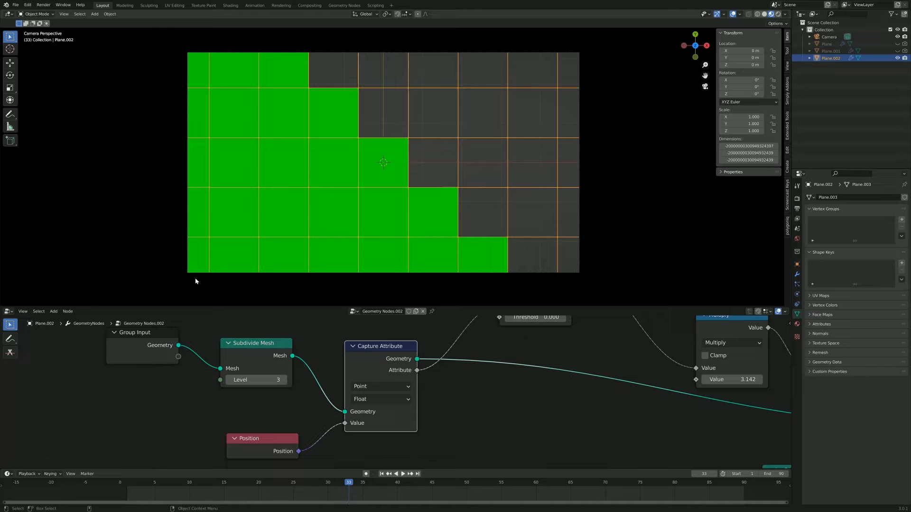
pyautogui.scroll(-2, 313, 232)
pyautogui.scroll(1, 276, 199)
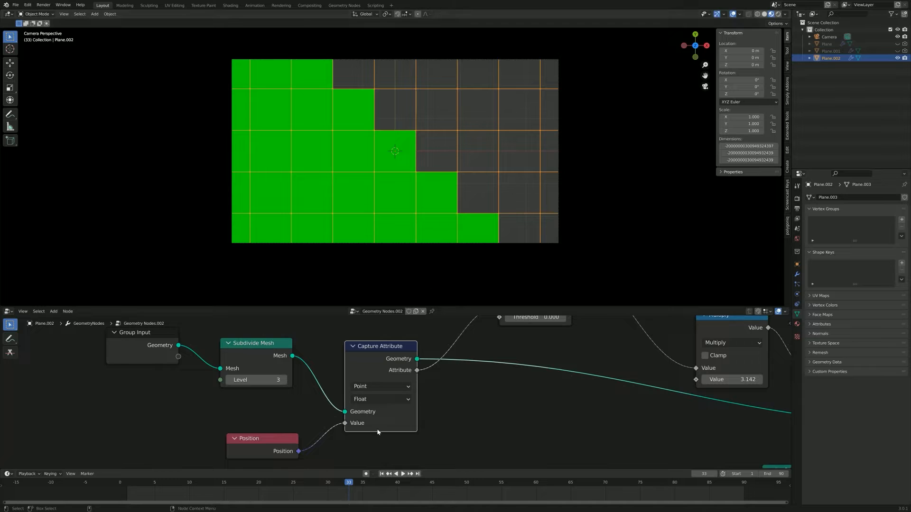
# Step: Set the Capture Attribute node's data type to Vector and enlarge the node editor
pyautogui.click(363, 399)
pyautogui.click(364, 434)
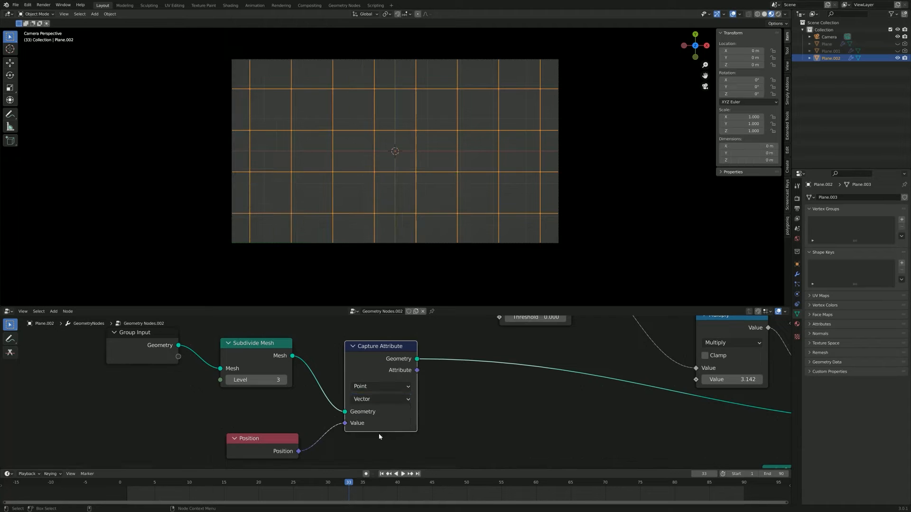
pyautogui.scroll(2, 380, 427)
pyautogui.moveTo(400, 306); pyautogui.dragTo(401, 232)
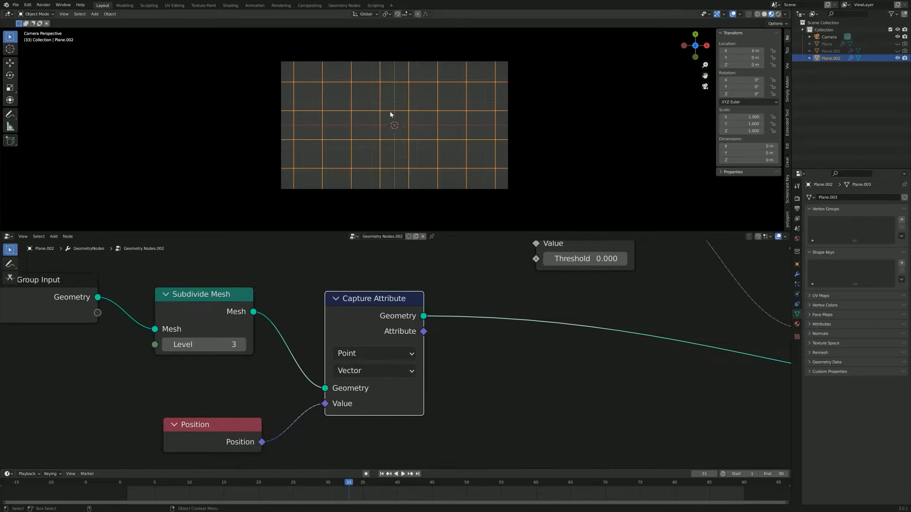
# Step: Try connecting Capture Attribute's Attribute output directly to the Greater Than node's Value input, and remove that link
pyautogui.scroll(2, 332, 109)
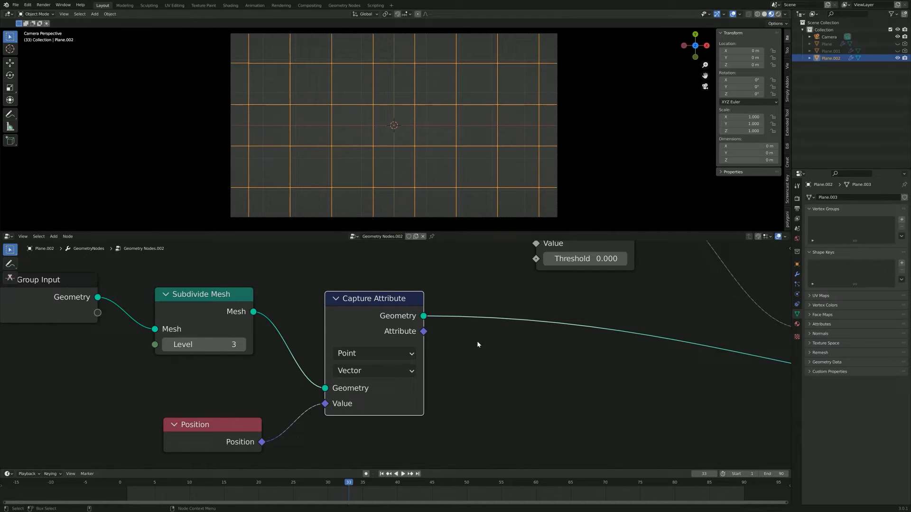
pyautogui.moveTo(477, 342); pyautogui.dragTo(339, 434, button='middle')
pyautogui.scroll(-3, 393, 379)
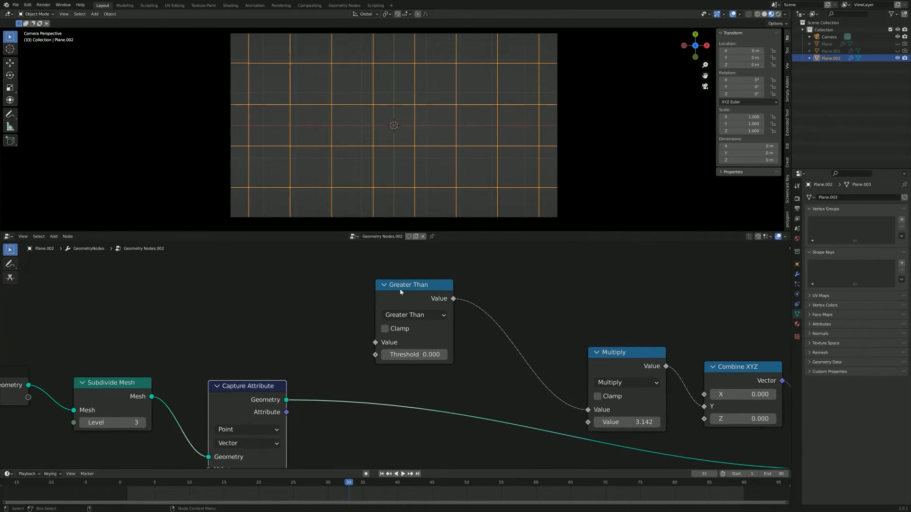
pyautogui.moveTo(286, 412); pyautogui.dragTo(376, 342)
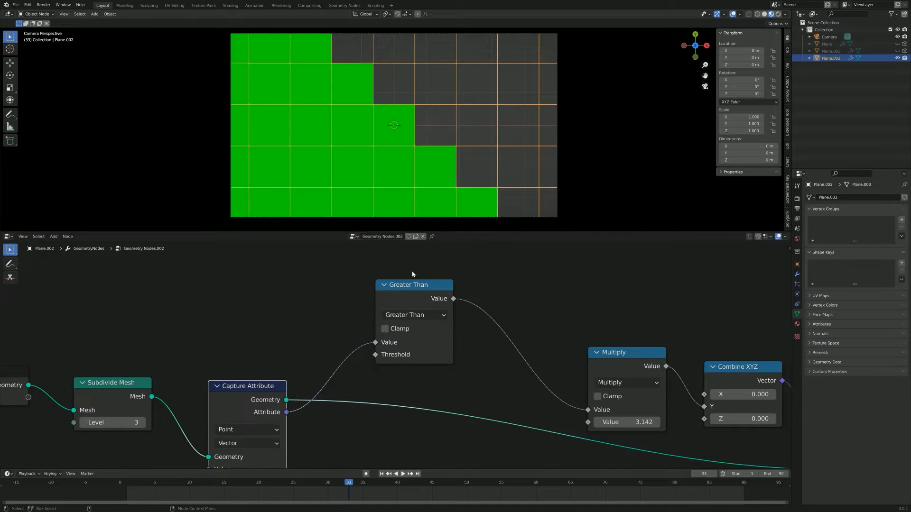
pyautogui.scroll(-1, 318, 387)
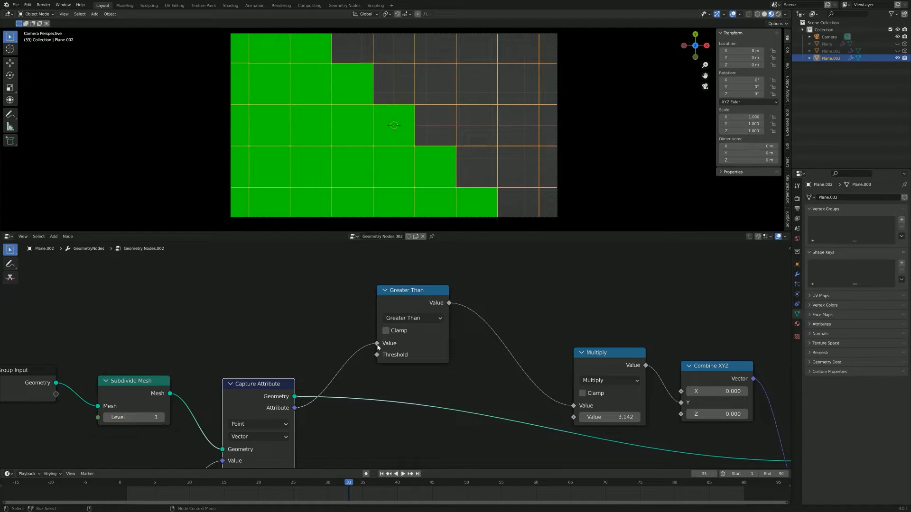
pyautogui.moveTo(377, 343); pyautogui.dragTo(357, 340)
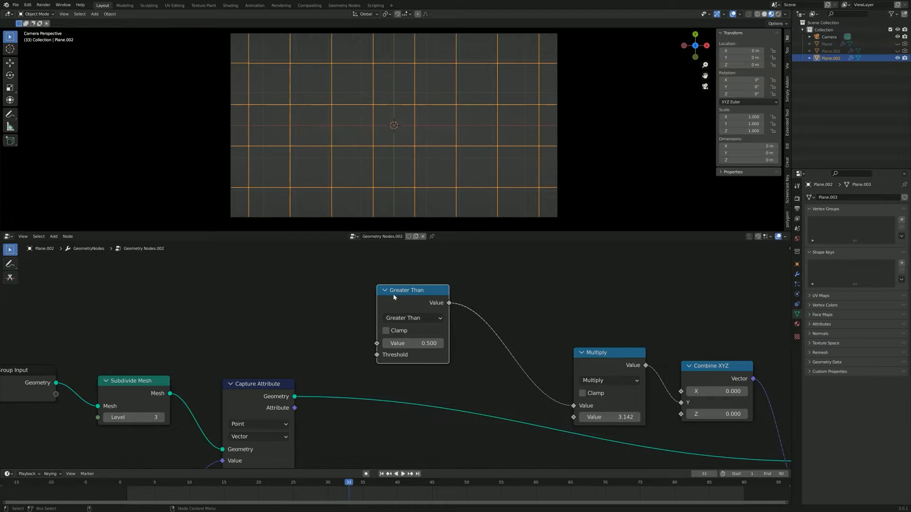
# Step: Make room before the Greater Than node and add a Separate XYZ node between it and Capture Attribute
pyautogui.moveTo(397, 293); pyautogui.dragTo(461, 306)
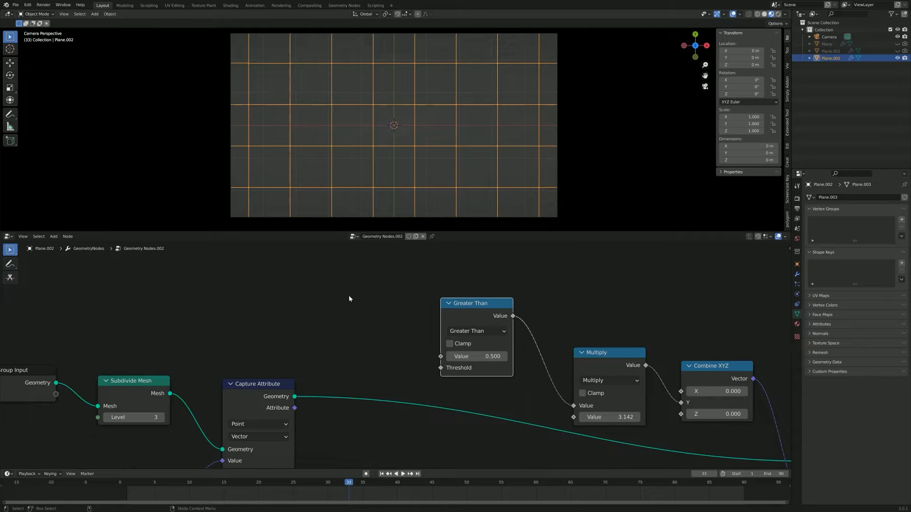
pyautogui.hotkey('shift', 'a')
pyautogui.click(350, 297)
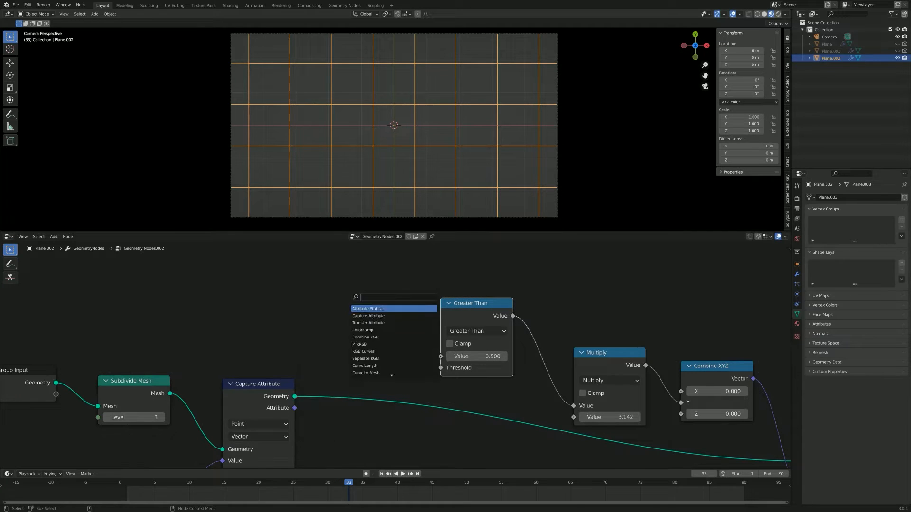
pyautogui.write('sep')
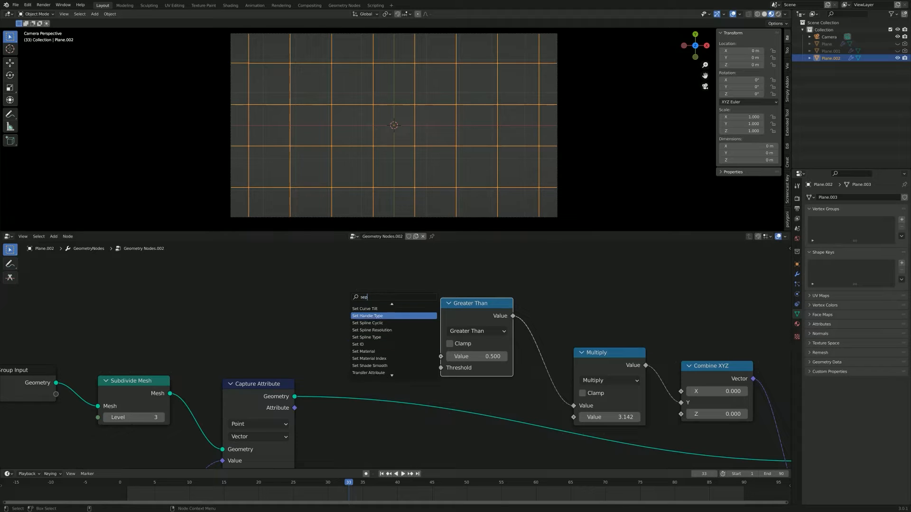
pyautogui.press('BackSpace')
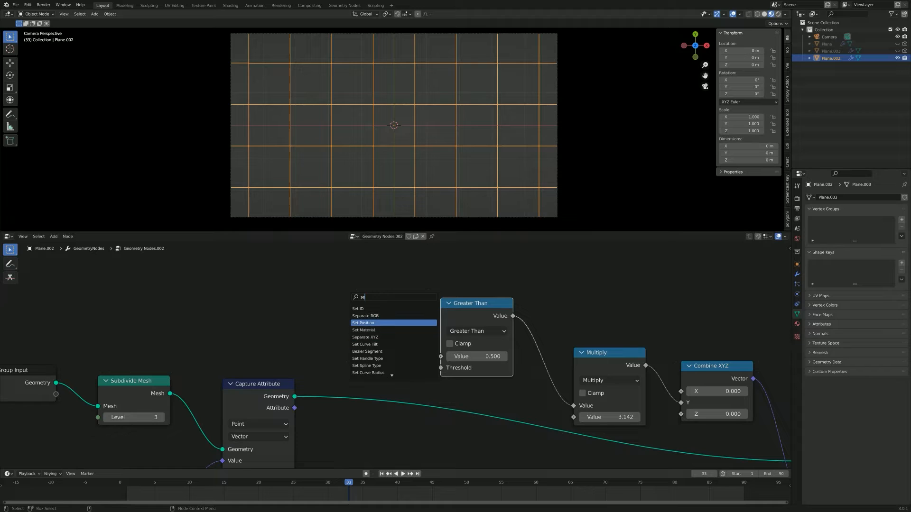
pyautogui.click(364, 337)
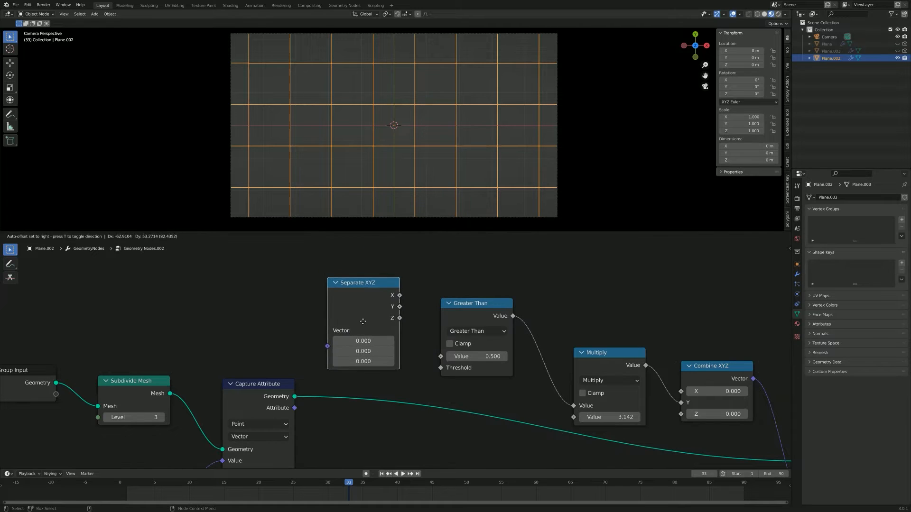
pyautogui.click(388, 353)
# Step: Connect Capture Attribute's Attribute output to Separate XYZ's Vector input and place the node clear of Greater Than
pyautogui.moveTo(295, 409); pyautogui.dragTo(339, 356)
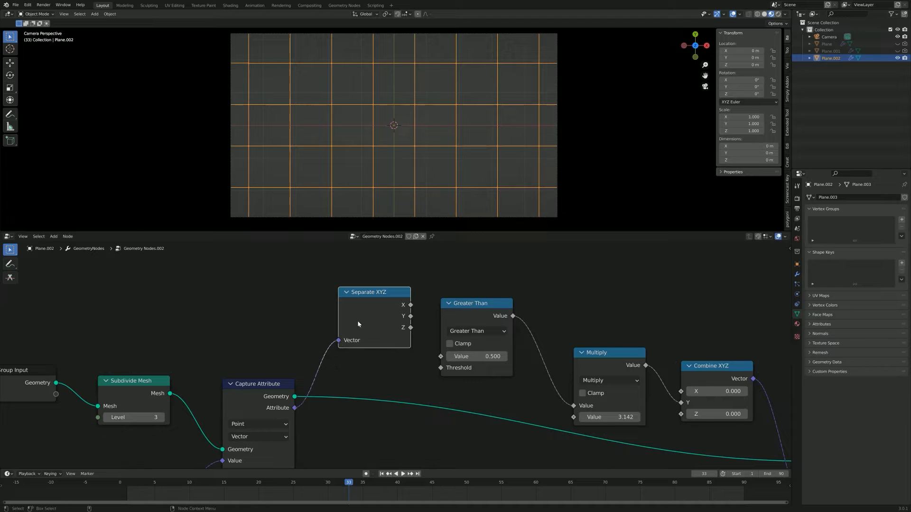
pyautogui.moveTo(410, 288); pyautogui.dragTo(357, 287)
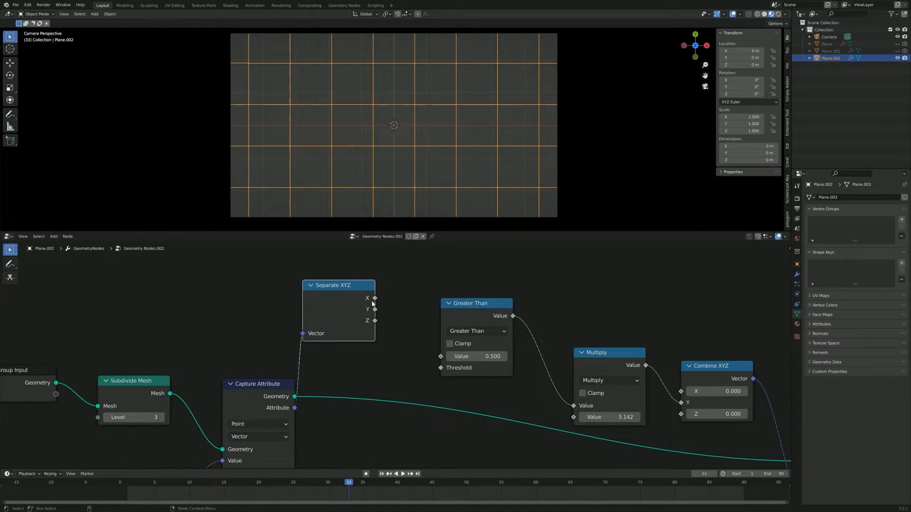
pyautogui.moveTo(375, 299); pyautogui.dragTo(394, 320)
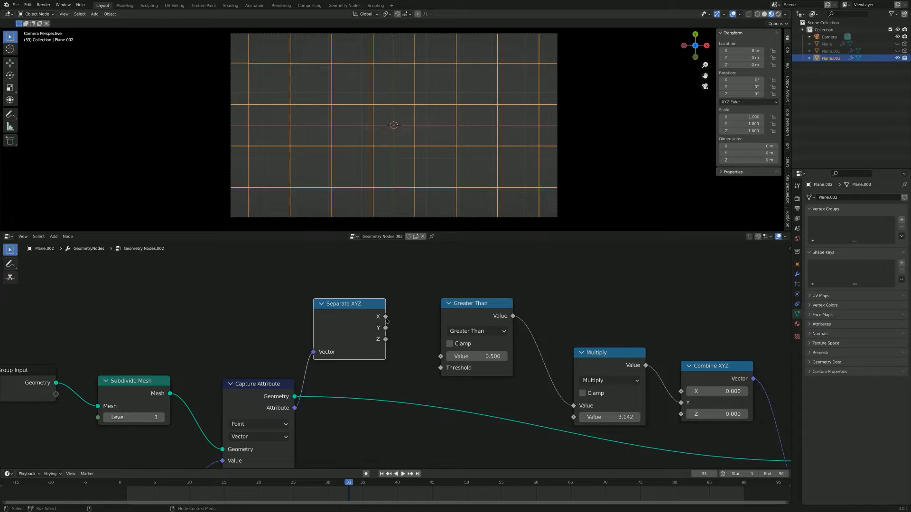
# Step: Connect Separate XYZ's X output to Greater Than's Value, try Y on Threshold, and remove that second link
pyautogui.moveTo(386, 317); pyautogui.dragTo(432, 354)
pyautogui.moveTo(386, 317); pyautogui.dragTo(441, 368)
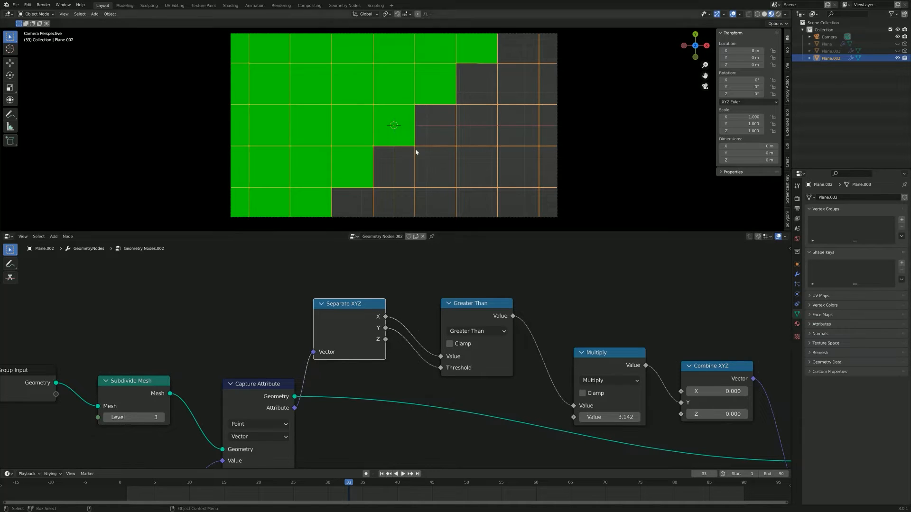
pyautogui.moveTo(426, 366); pyautogui.dragTo(427, 372)
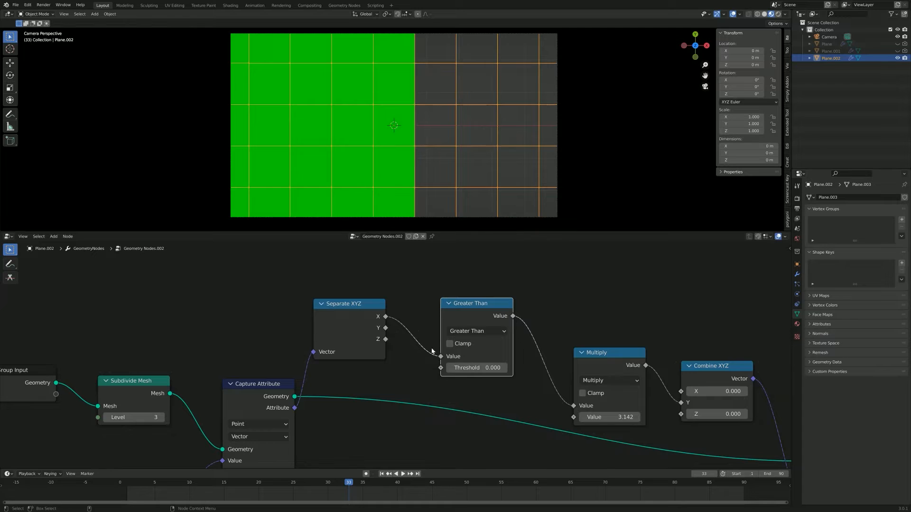
# Step: Lower the Separate XYZ node slightly to tidy the chain leading into Greater Than and Multiply
pyautogui.scroll(1, 481, 385)
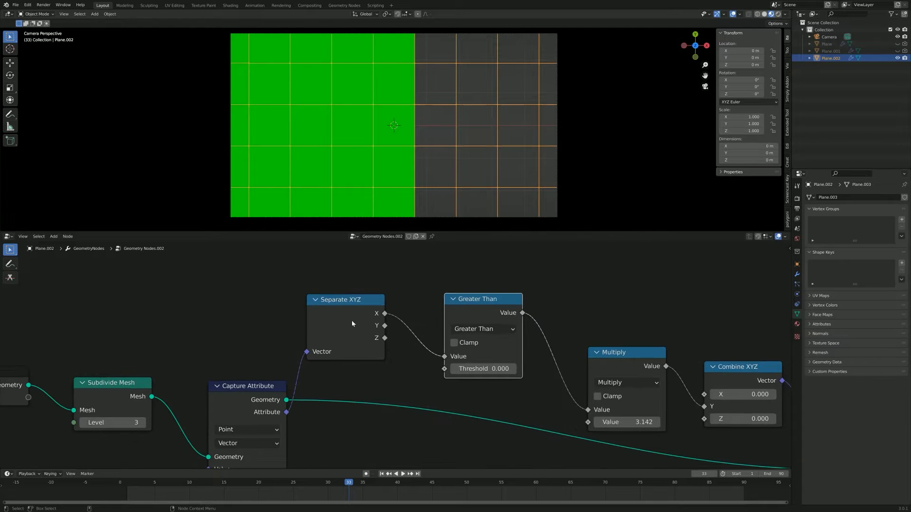
pyautogui.moveTo(352, 323); pyautogui.dragTo(355, 334)
pyautogui.moveTo(413, 404); pyautogui.dragTo(293, 413, button='middle')
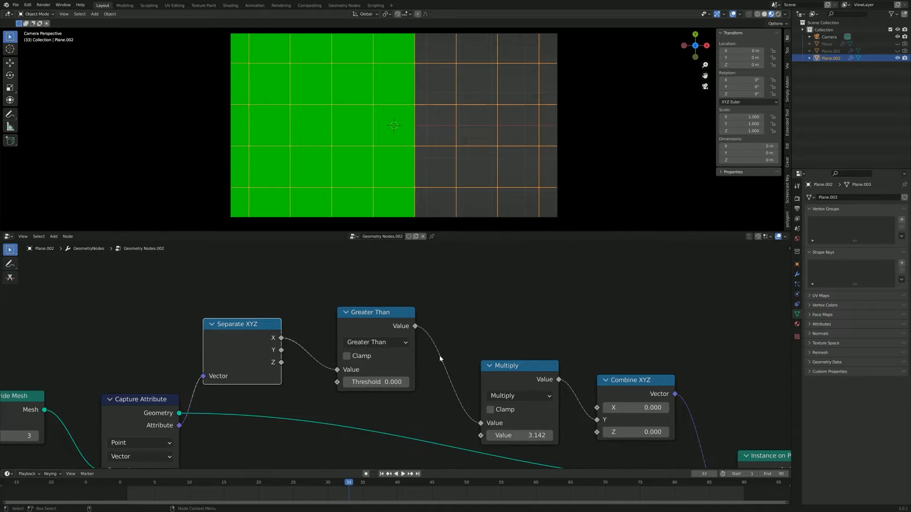
pyautogui.moveTo(440, 359); pyautogui.dragTo(469, 362, button='middle')
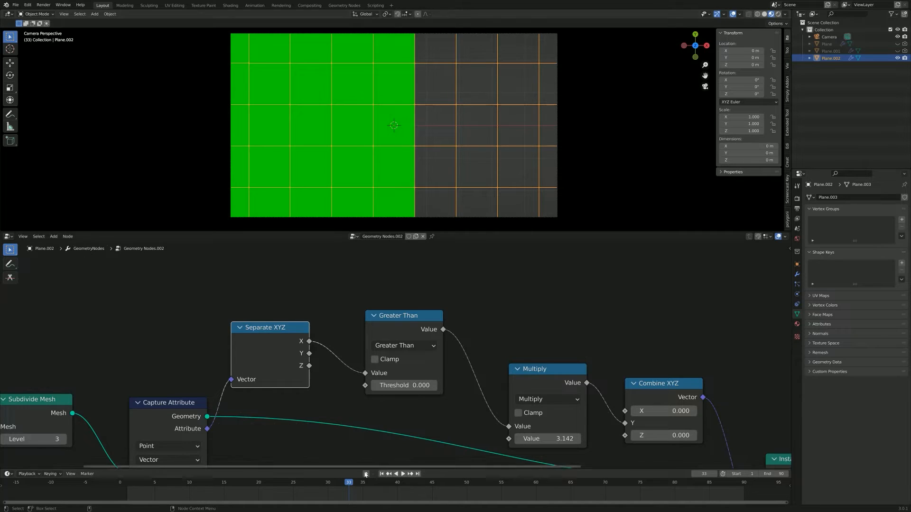
# Step: Go to frame 10 and lower the Greater Than node's threshold gradually to -1.3
pyautogui.moveTo(349, 483); pyautogui.dragTo(192, 503)
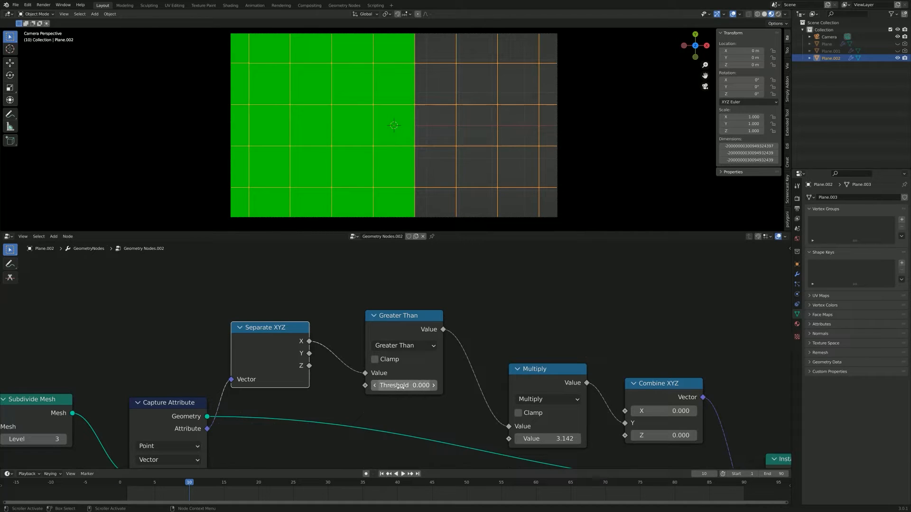
pyautogui.moveTo(376, 389); pyautogui.dragTo(373, 389)
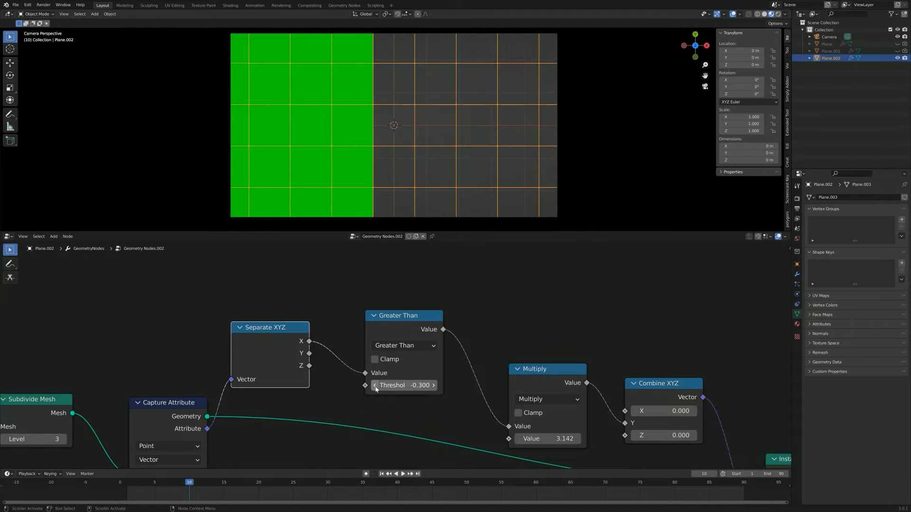
pyautogui.click(376, 389)
pyautogui.click(376, 389)
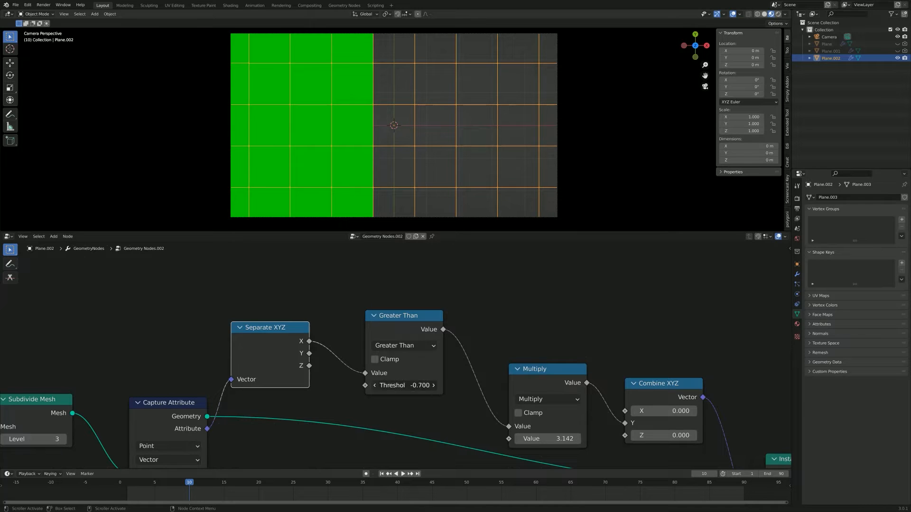
pyautogui.click(376, 389)
pyautogui.click(375, 389)
pyautogui.click(376, 389)
pyautogui.click(376, 389)
pyautogui.click(376, 389)
pyautogui.doubleClick(376, 389)
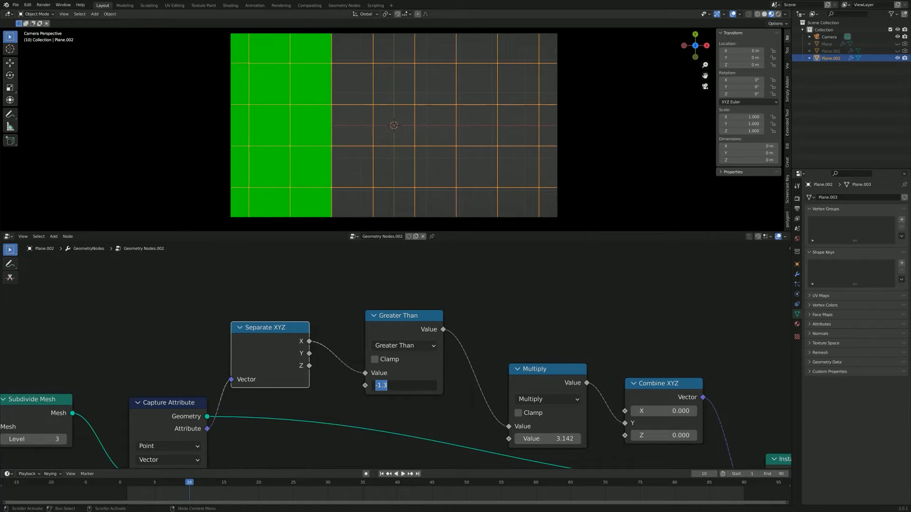
# Step: Try thresholds of -1.8 and -4.4 on the Greater Than node
pyautogui.press('Escape')
pyautogui.click(409, 386)
pyautogui.write('-1.8')
pyautogui.press('Return')
pyautogui.click(409, 385)
pyautogui.write('-4.4')
pyautogui.press('Return')
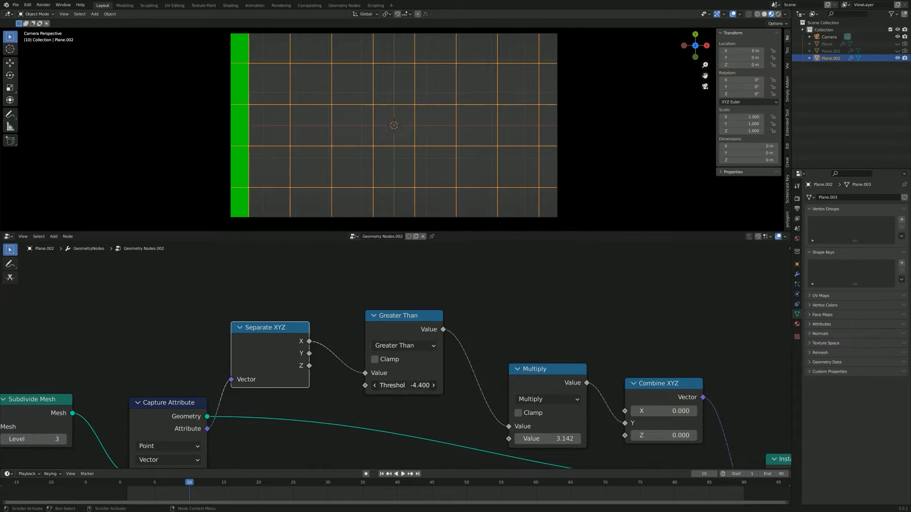
# Step: Fine-tune the Greater Than threshold to -5.1 and insert a keyframe for it at frame 10
pyautogui.moveTo(409, 385); pyautogui.dragTo(401, 385)
pyautogui.click(406, 386)
pyautogui.press('Escape')
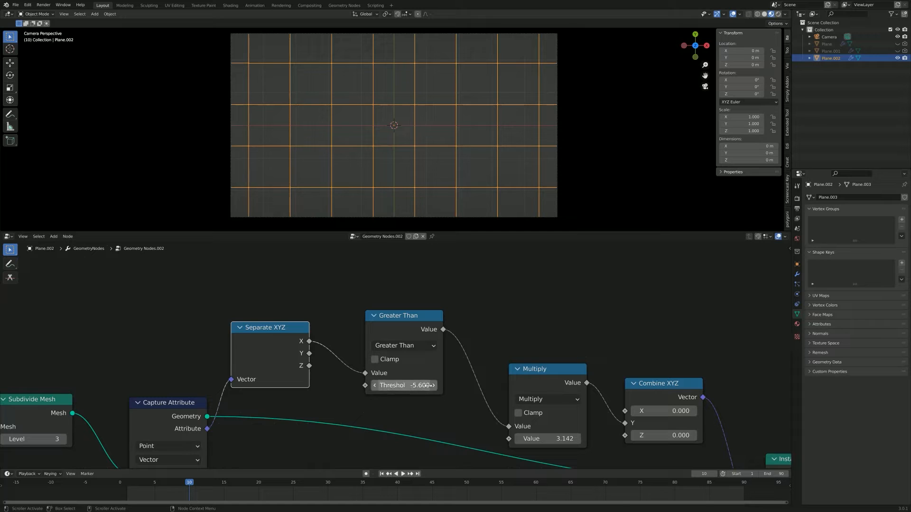
pyautogui.click(406, 385)
pyautogui.click(434, 385)
pyautogui.click(434, 386)
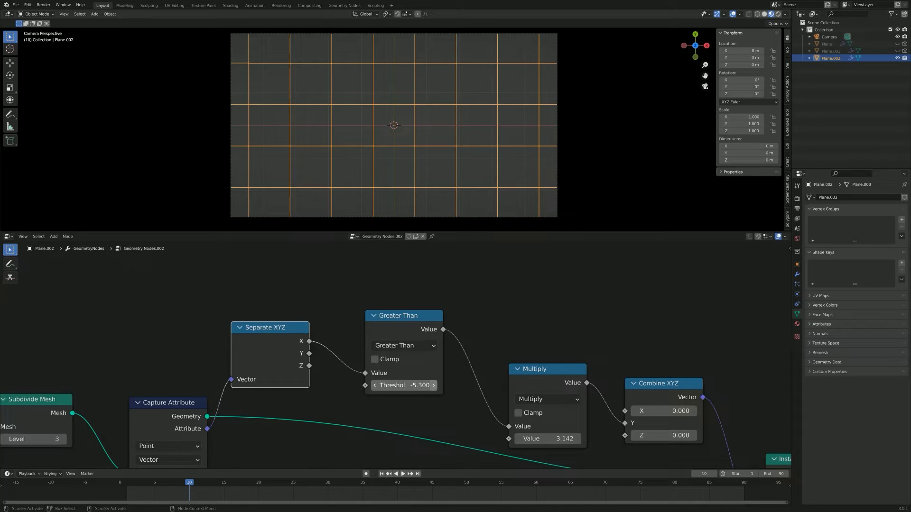
pyautogui.click(433, 385)
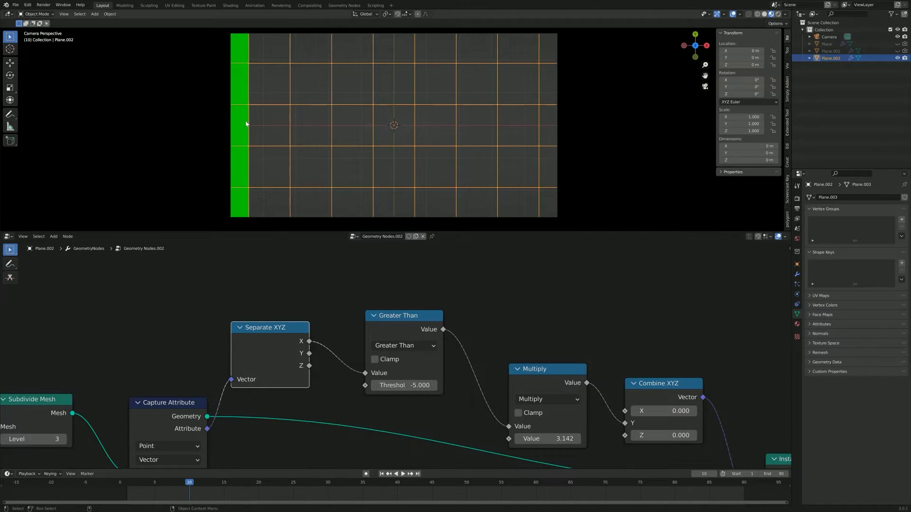
pyautogui.click(375, 386)
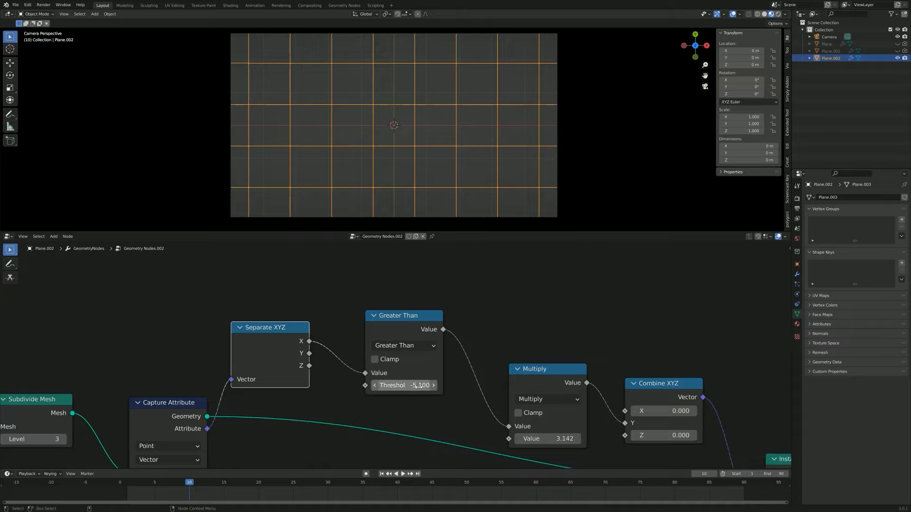
pyautogui.press('i')
# Step: Move to frame 40, set the Greater Than threshold to 5.1, and insert a second keyframe
pyautogui.press('space')
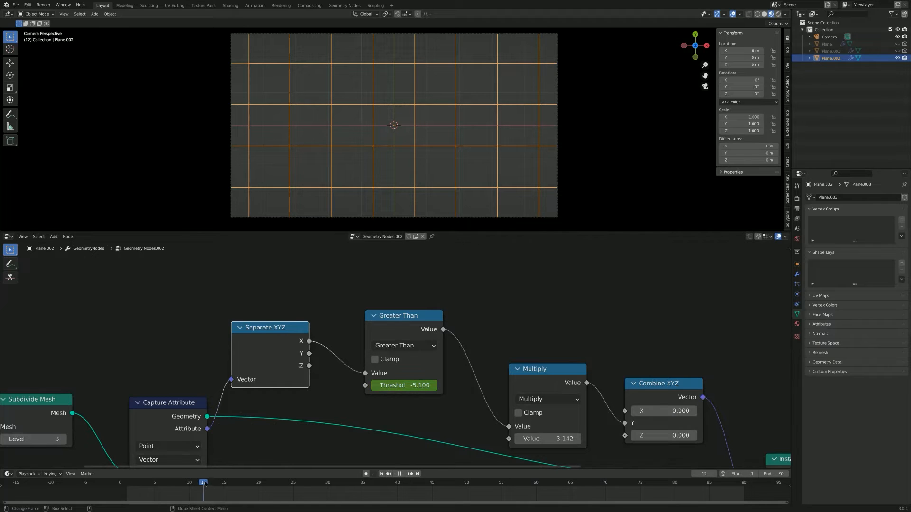
pyautogui.press('space')
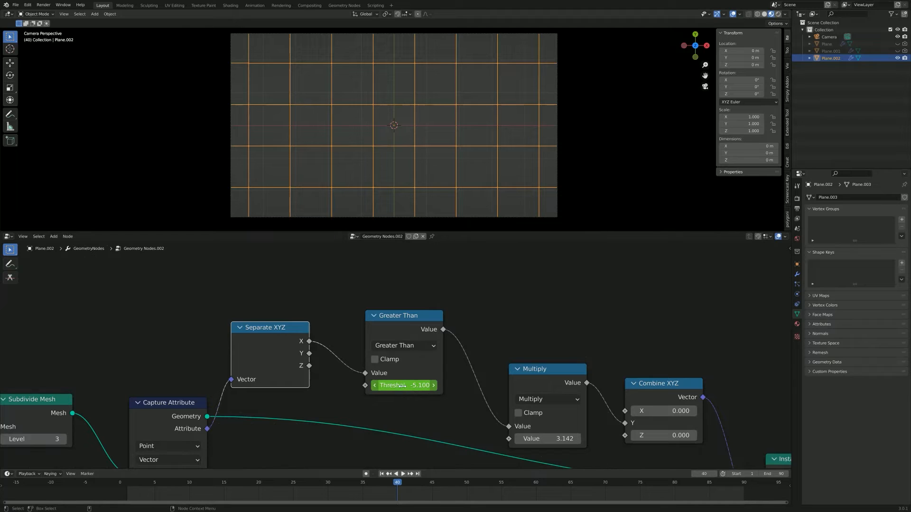
pyautogui.moveTo(402, 385)
pyautogui.mouseDown()
pyautogui.moveTo(465, 386)
pyautogui.moveTo(409, 386)
pyautogui.moveTo(420, 385)
pyautogui.mouseUp()
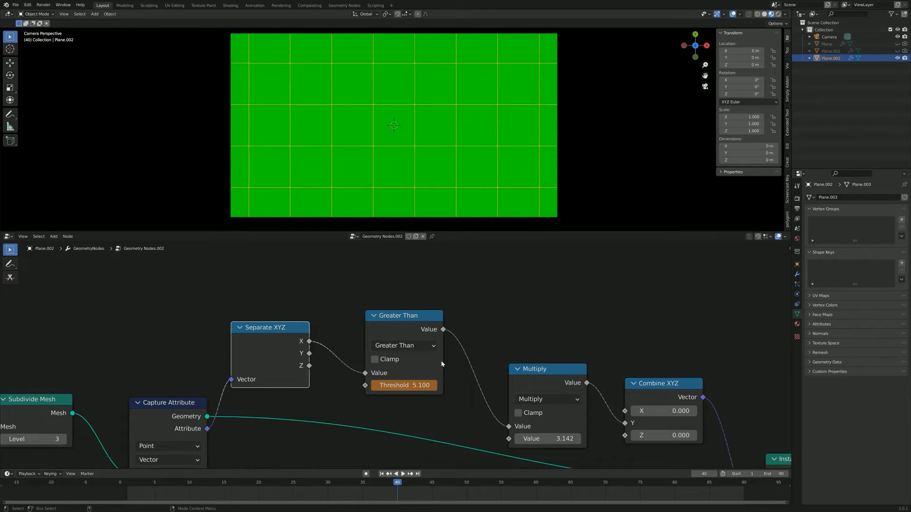
pyautogui.press('i')
# Step: Set the timeline's end frame to 50 and play the transition to preview it
pyautogui.click(773, 474)
pyautogui.write('5')
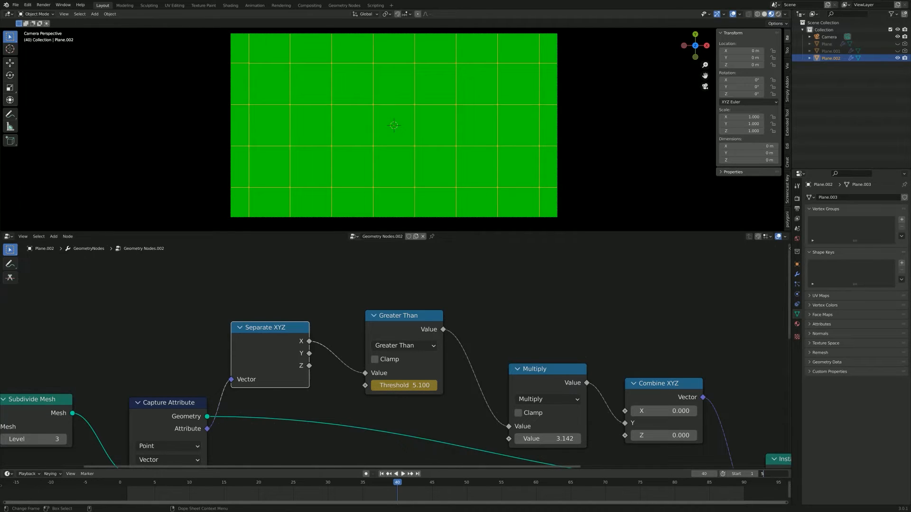
pyautogui.write('0')
pyautogui.press('Return')
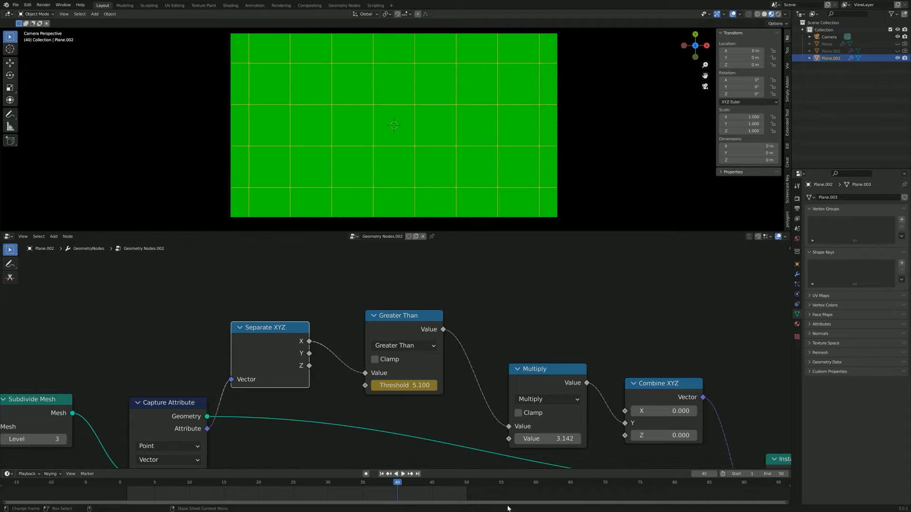
pyautogui.press('space')
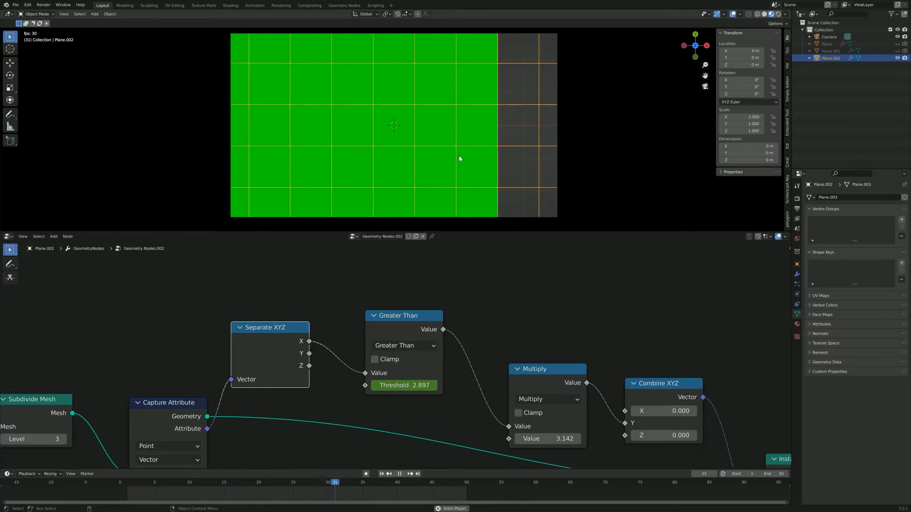
pyautogui.press('space')
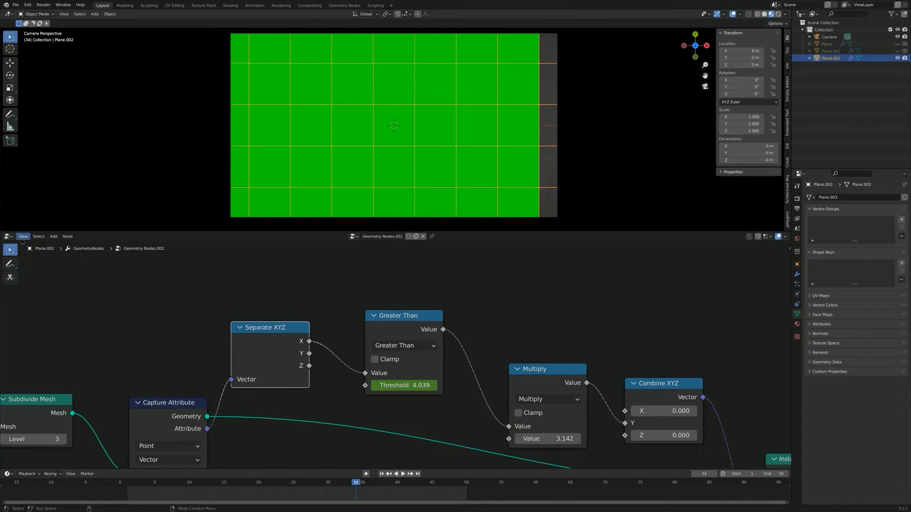
# Step: Split the node editor in two, select the Greater Than node, and switch one half to the Graph Editor
pyautogui.moveTo(2, 234); pyautogui.dragTo(441, 264)
pyautogui.click(642, 329)
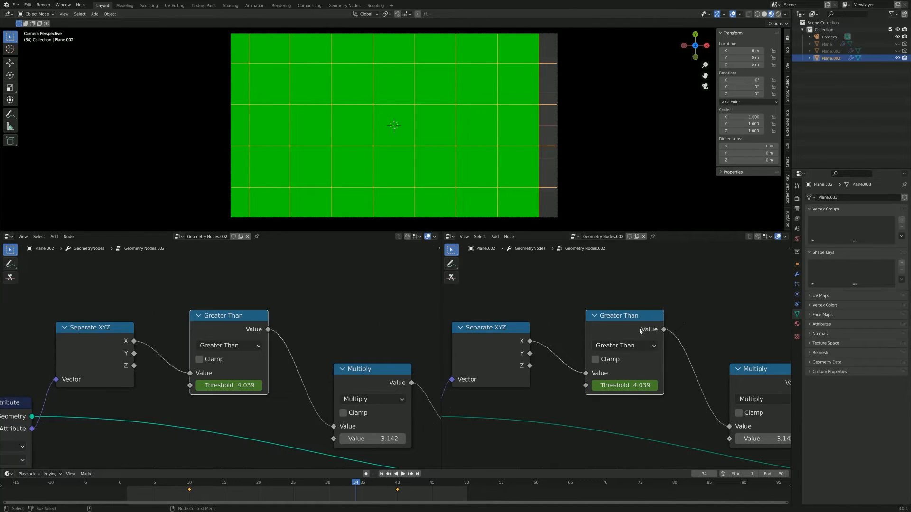
pyautogui.click(10, 237)
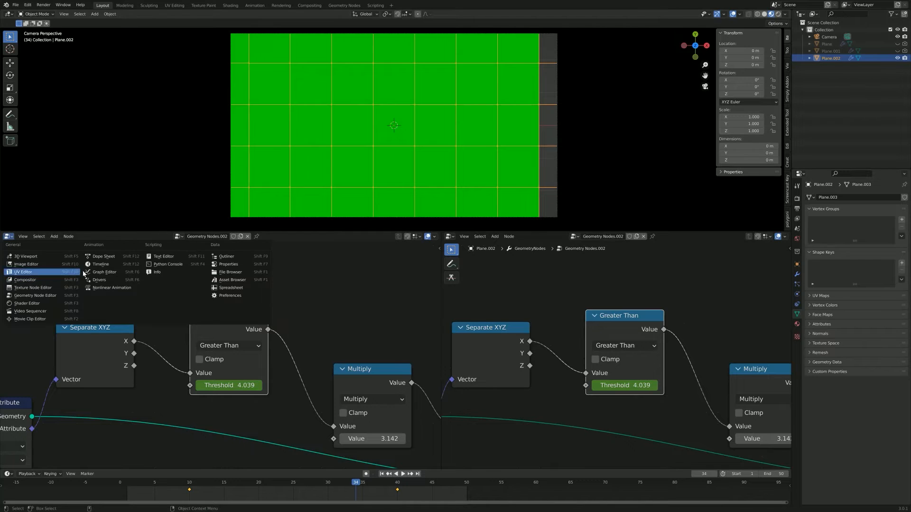
pyautogui.click(117, 275)
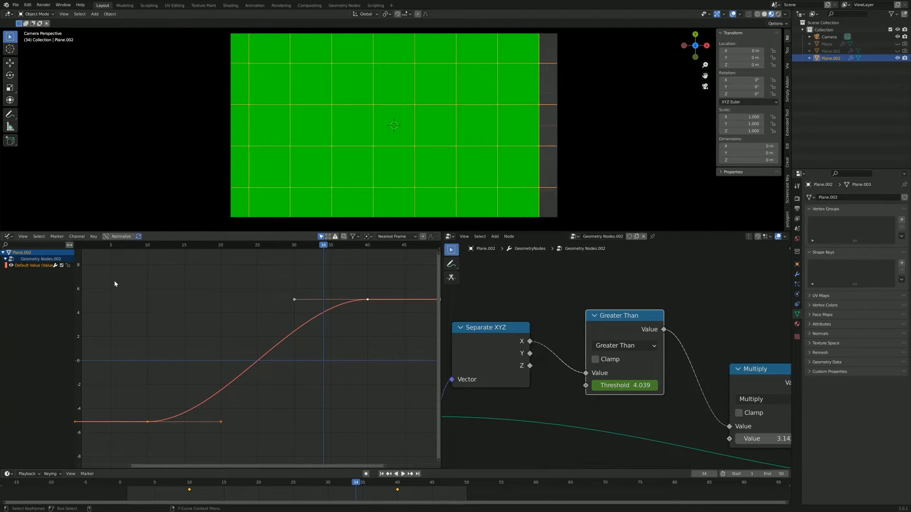
# Step: Change both threshold keyframes to linear interpolation and play back the result
pyautogui.moveTo(129, 271); pyautogui.dragTo(417, 460)
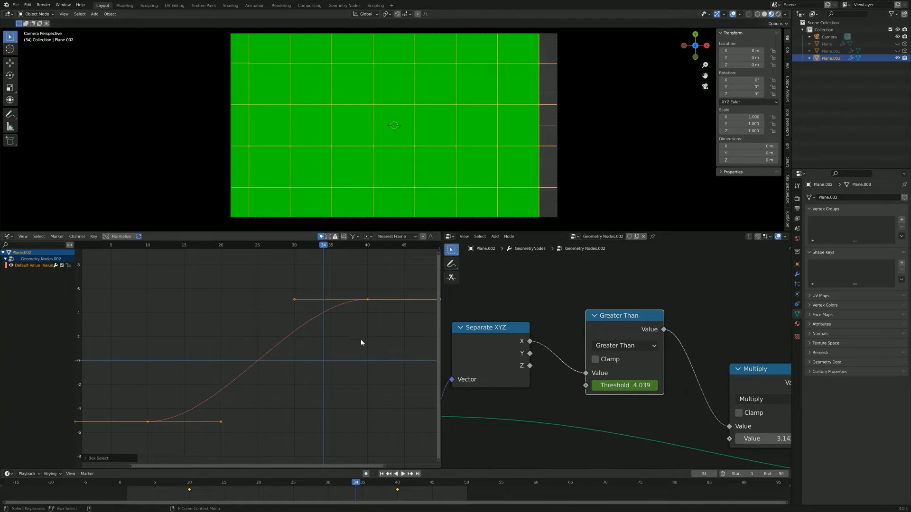
pyautogui.rightClick(368, 304)
pyautogui.rightClick(372, 302)
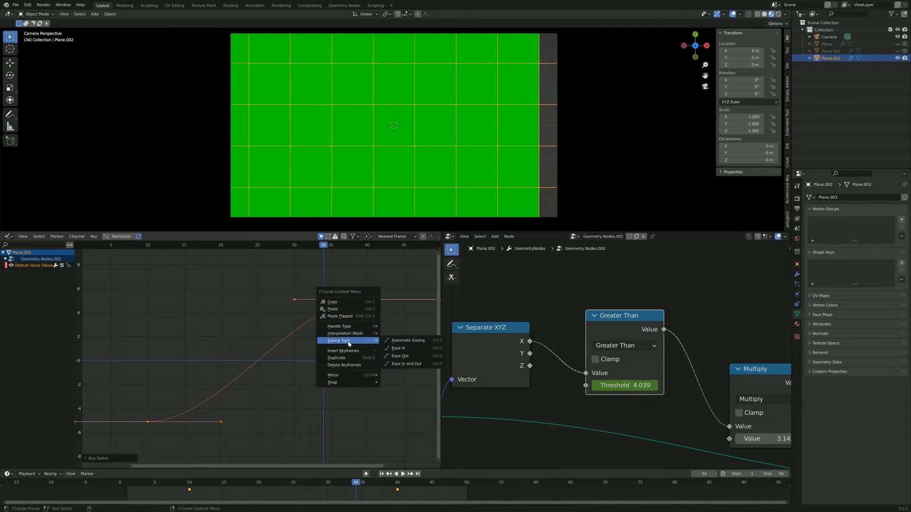
pyautogui.moveTo(344, 333)
pyautogui.click(405, 352)
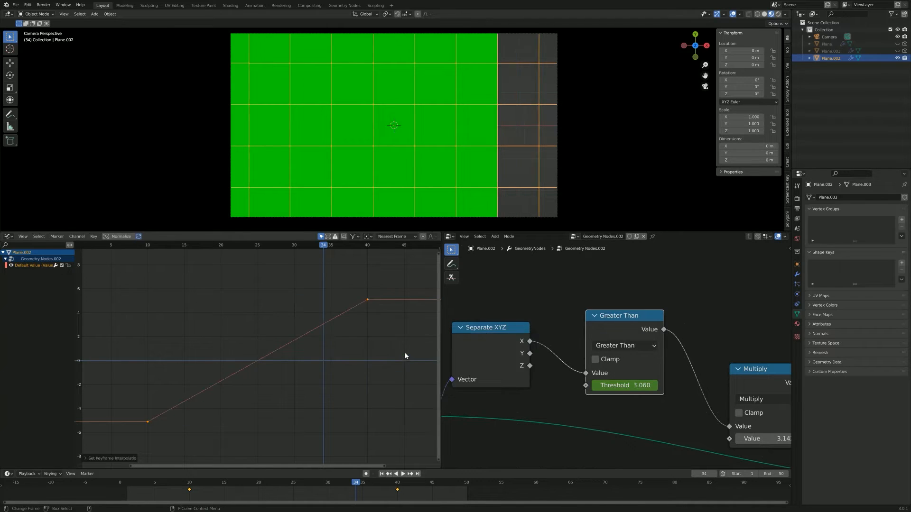
pyautogui.press('space')
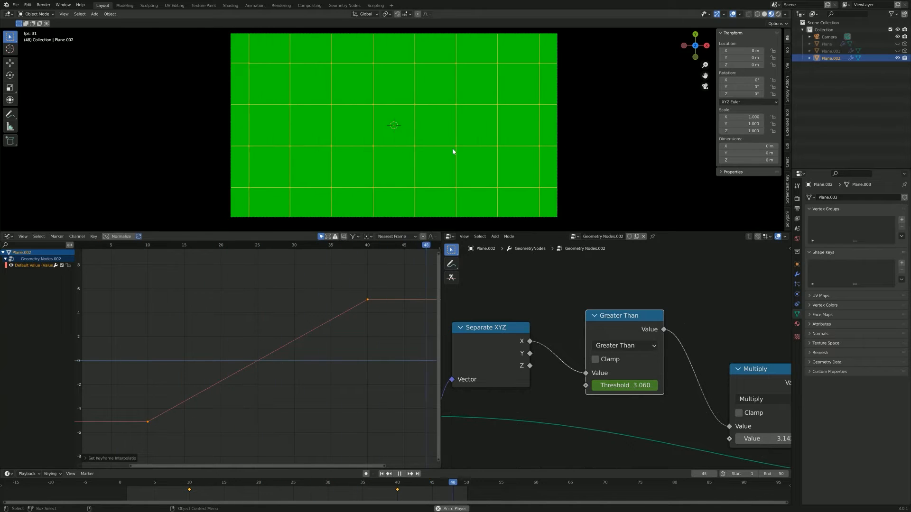
pyautogui.press('space')
# Step: Narrow the Graph Editor to give the node editor more room, then deselect the plane and replay the animation
pyautogui.moveTo(441, 300); pyautogui.dragTo(135, 320)
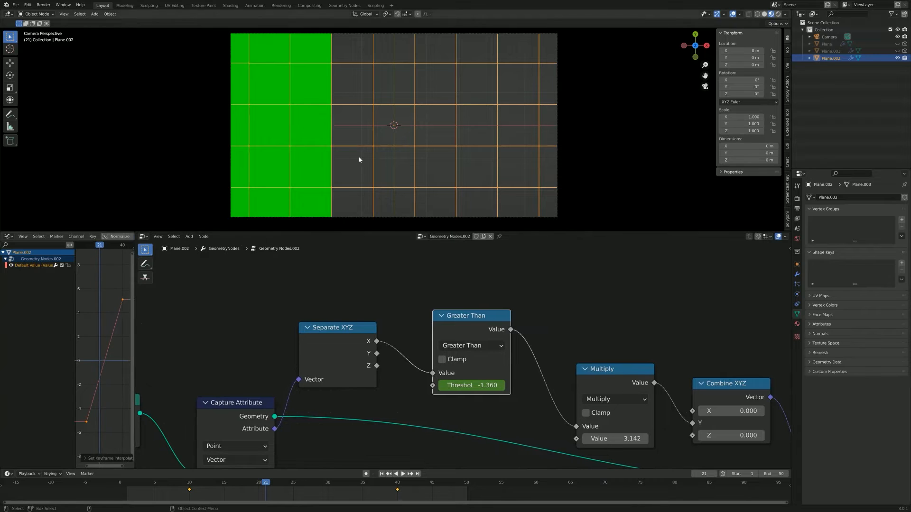
pyautogui.scroll(-2, 368, 358)
pyautogui.moveTo(380, 359); pyautogui.dragTo(411, 301, button='middle')
pyautogui.scroll(5, 394, 311)
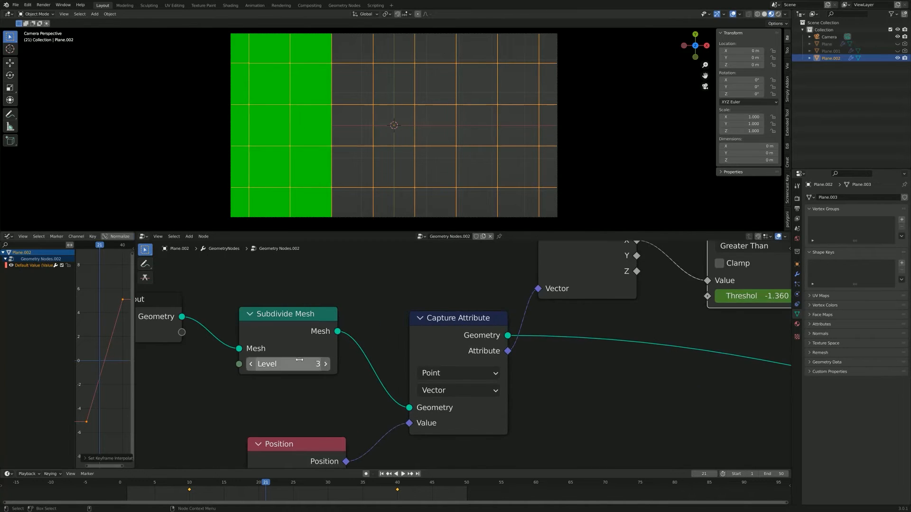
pyautogui.scroll(-3, 464, 268)
pyautogui.scroll(-1, 465, 268)
pyautogui.moveTo(464, 268); pyautogui.dragTo(157, 241, button='middle')
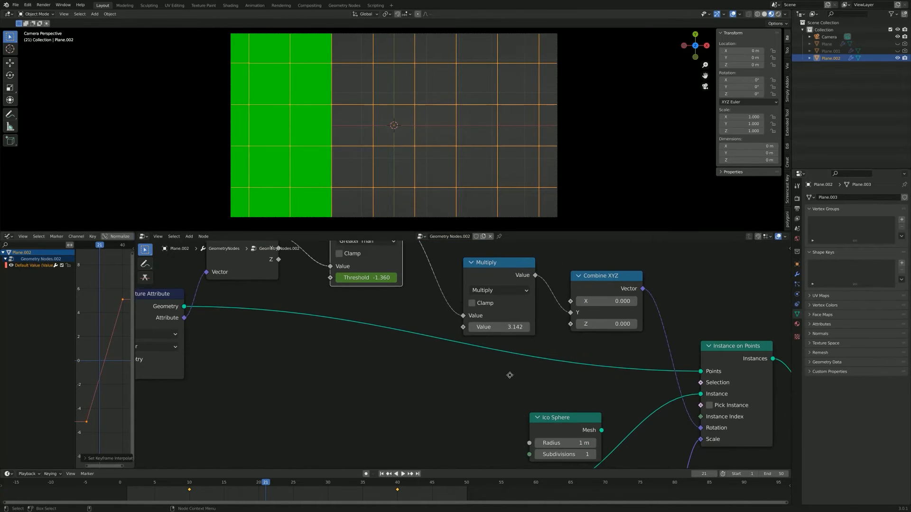
pyautogui.moveTo(510, 375); pyautogui.dragTo(500, 418, button='middle')
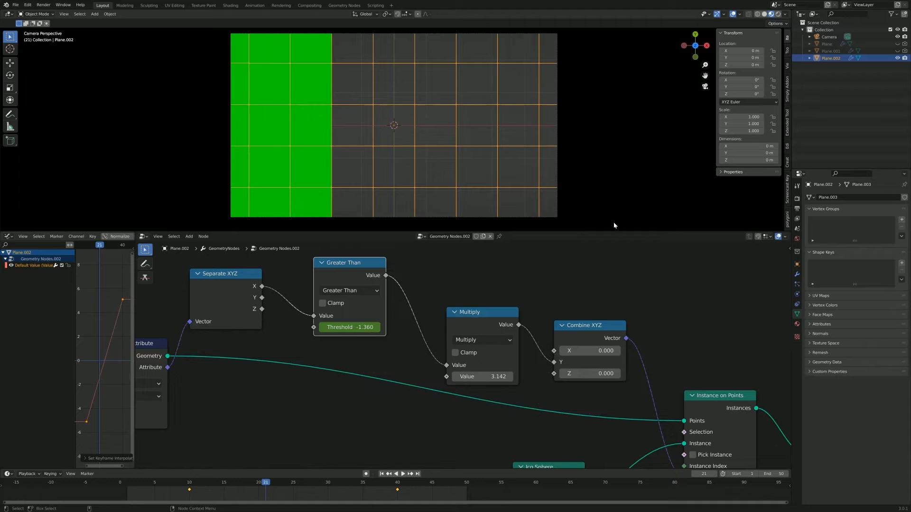
pyautogui.click(339, 193)
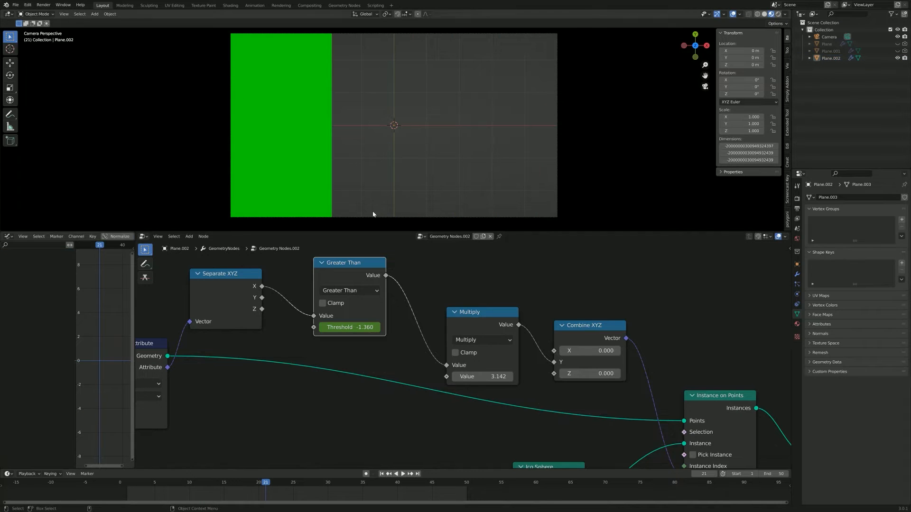
pyautogui.press('space')
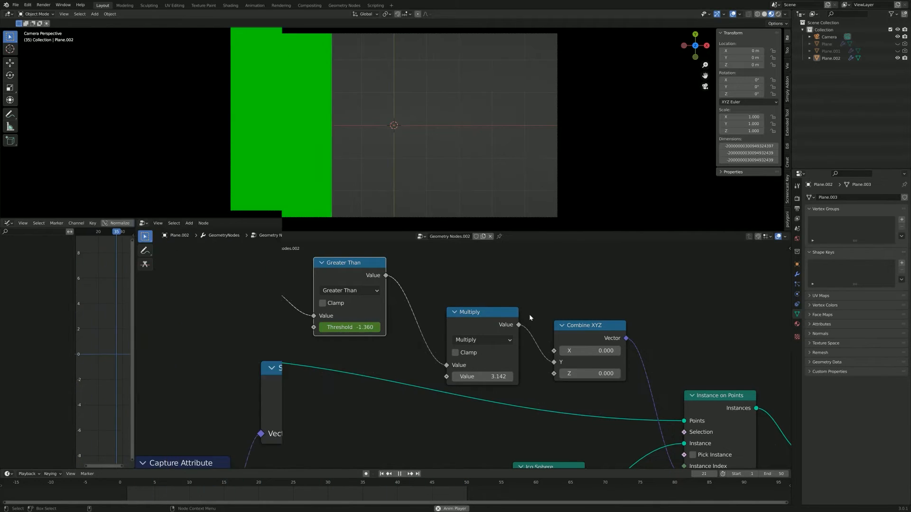
# Step: Shift the Subdivide Mesh, Capture Attribute and Separate XYZ nodes away from Greater Than to open a gap in the chain
pyautogui.moveTo(326, 375); pyautogui.dragTo(319, 377)
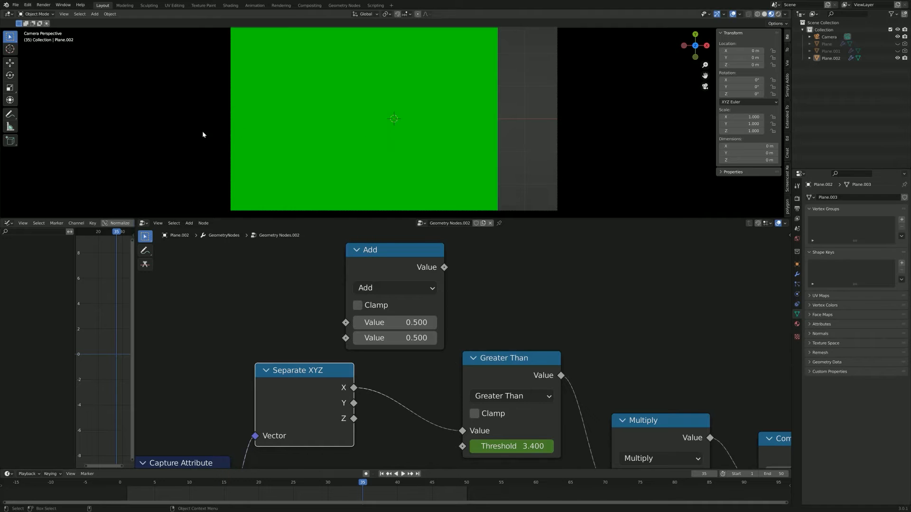
pyautogui.scroll(-1, 485, 306)
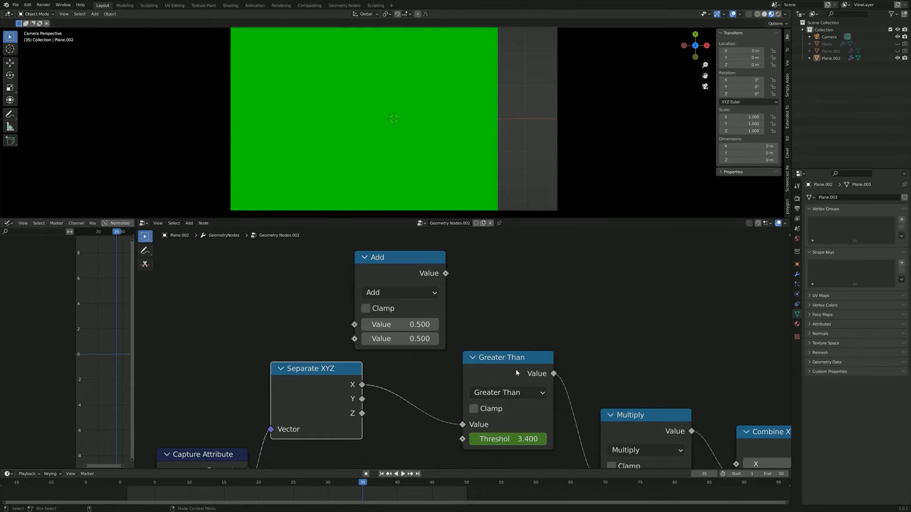
pyautogui.moveTo(523, 300); pyautogui.dragTo(518, 272, button='middle')
pyautogui.moveTo(531, 343); pyautogui.dragTo(497, 293, button='middle')
pyautogui.scroll(3, 488, 292)
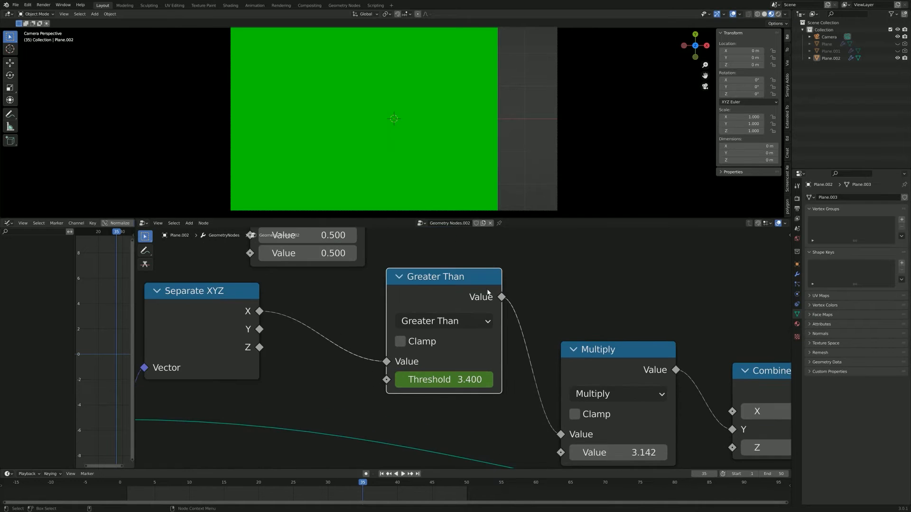
pyautogui.moveTo(358, 357); pyautogui.dragTo(471, 391, button='middle')
pyautogui.scroll(-3, 459, 377)
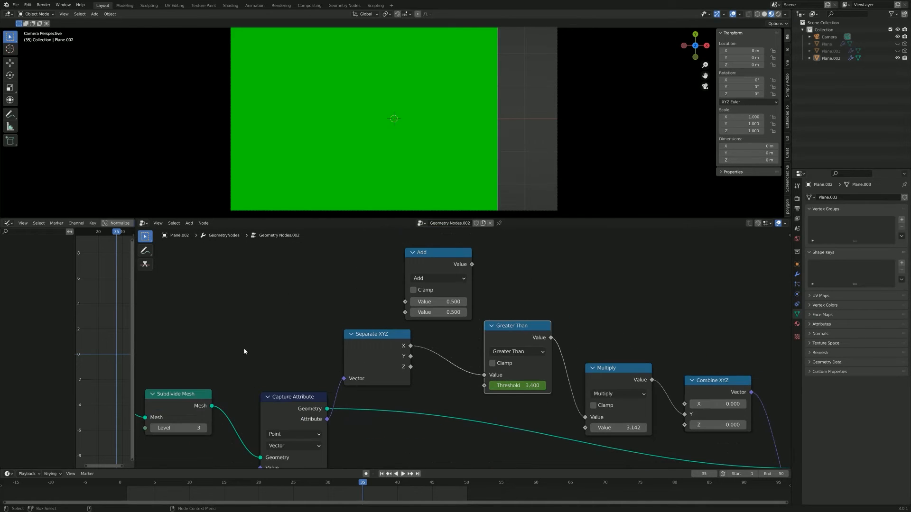
pyautogui.moveTo(145, 339); pyautogui.dragTo(393, 470)
pyautogui.moveTo(365, 361); pyautogui.dragTo(226, 361)
# Step: Insert the Add math node into the link between Separate XYZ's X output and Greater Than's Value
pyautogui.moveTo(352, 326); pyautogui.dragTo(341, 357, button='middle')
pyautogui.scroll(3, 407, 326)
pyautogui.moveTo(413, 275); pyautogui.dragTo(383, 290)
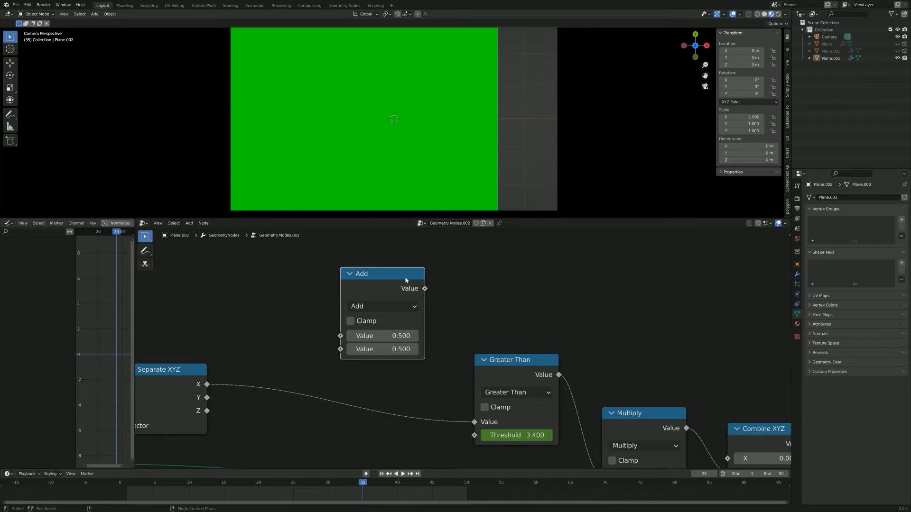
pyautogui.moveTo(390, 281); pyautogui.dragTo(384, 343)
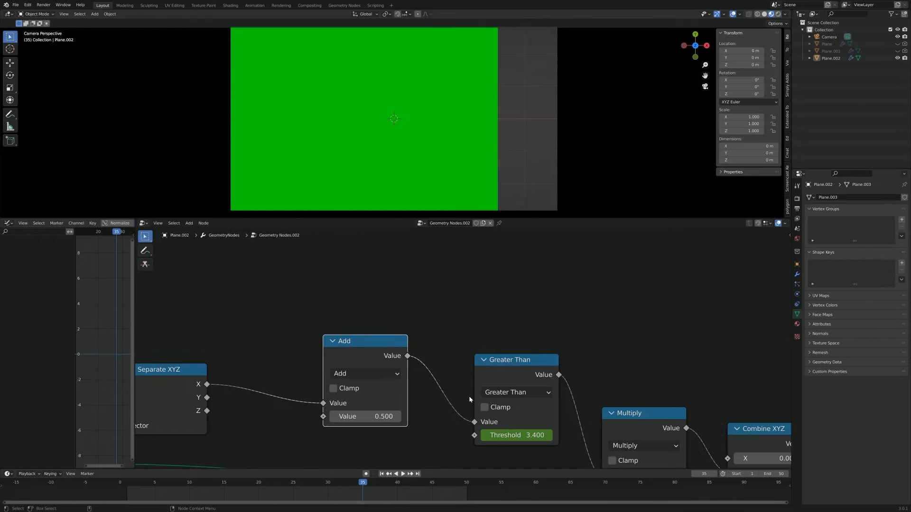
# Step: Change the Add math node's operation to Absolute and shift the node slightly between Separate XYZ and Greater Than
pyautogui.click(349, 375)
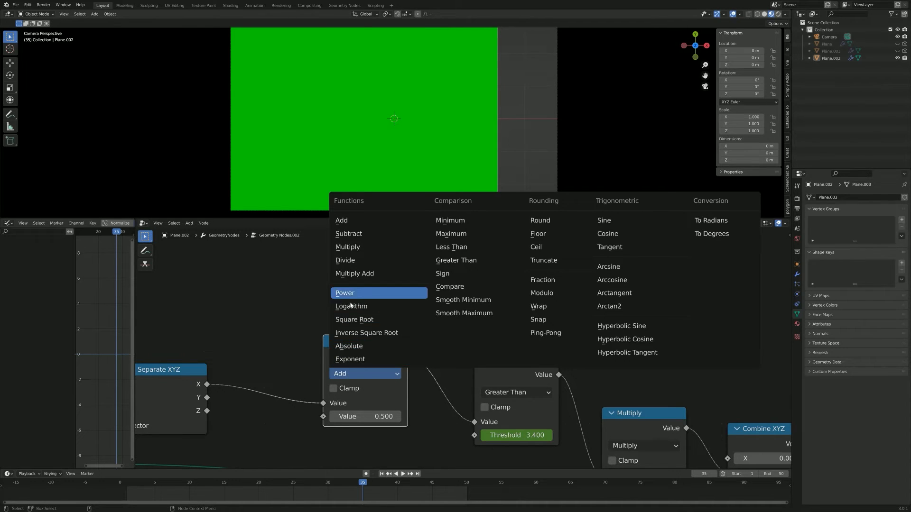
pyautogui.click(369, 346)
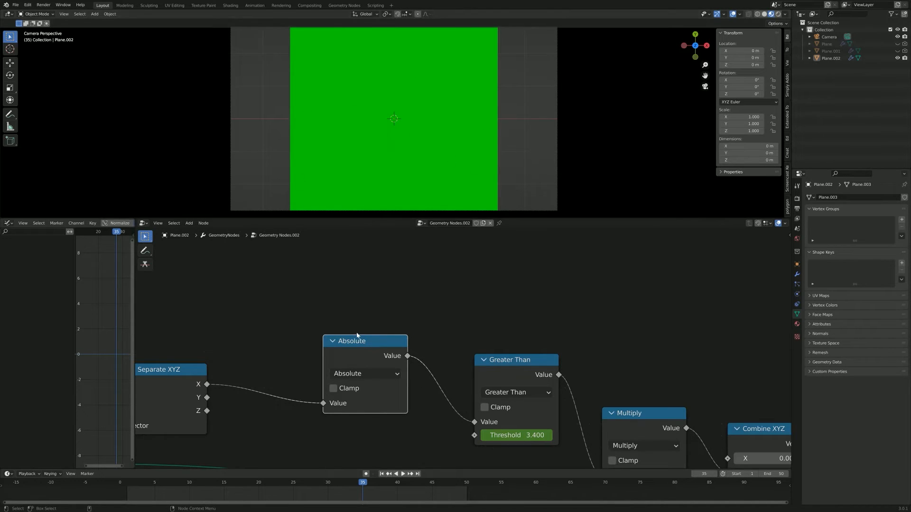
pyautogui.moveTo(362, 404)
pyautogui.mouseDown()
pyautogui.moveTo(343, 397)
pyautogui.moveTo(353, 401)
pyautogui.mouseUp()
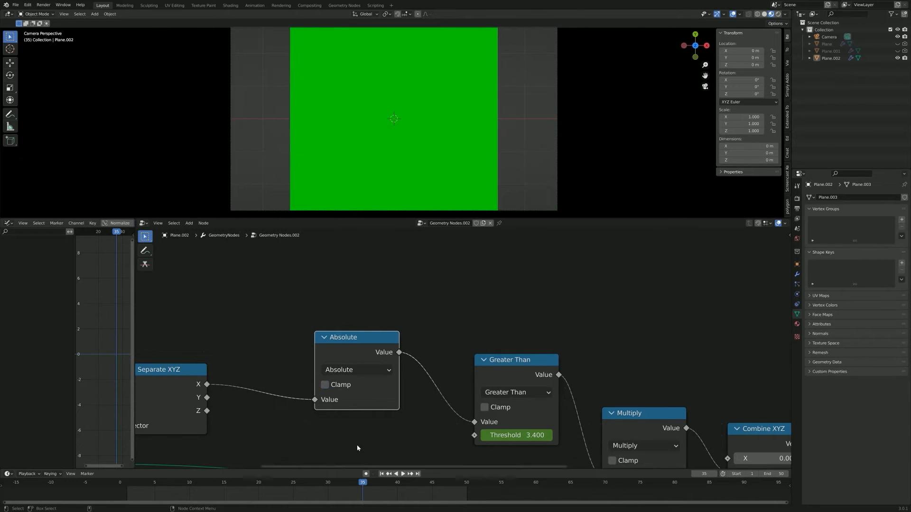
# Step: Play back the centre-out wipe, then scrub to frames 25 and 40 to compare the animated threshold with the viewport
pyautogui.click(382, 474)
pyautogui.press('space')
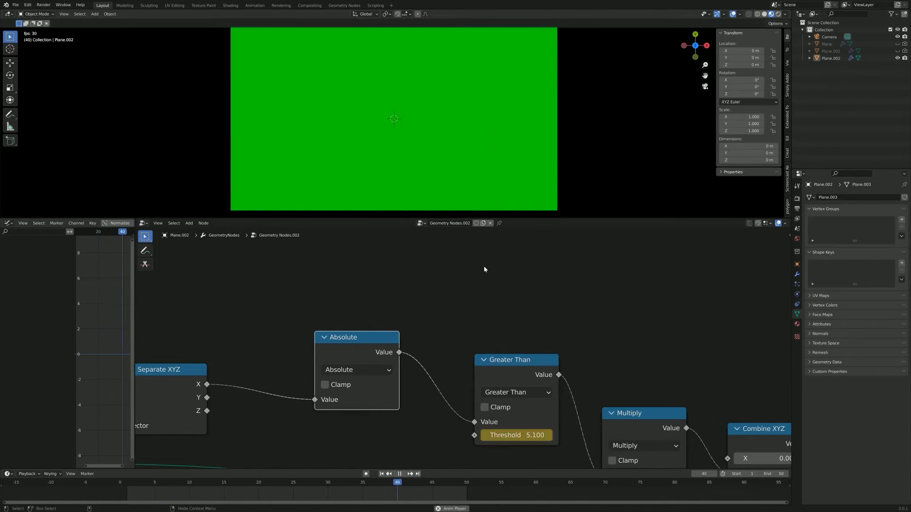
pyautogui.press('space')
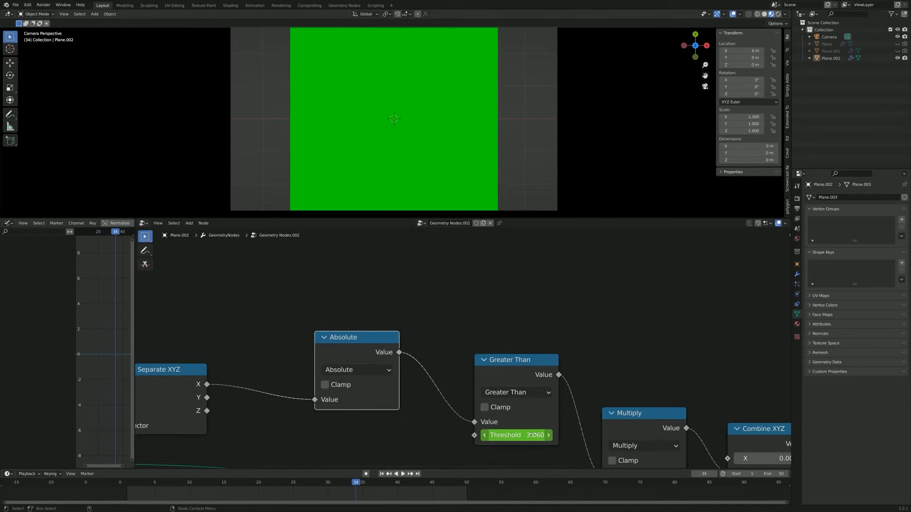
pyautogui.moveTo(338, 483); pyautogui.dragTo(294, 483)
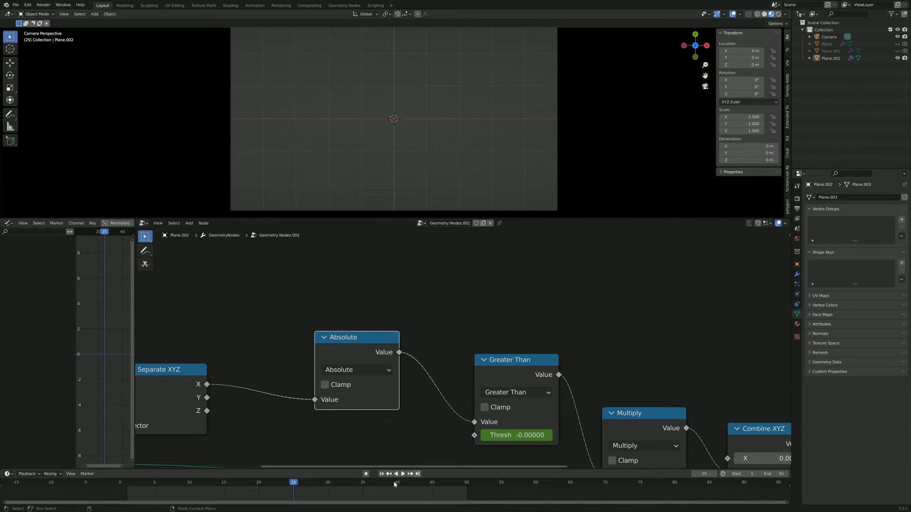
pyautogui.press('space')
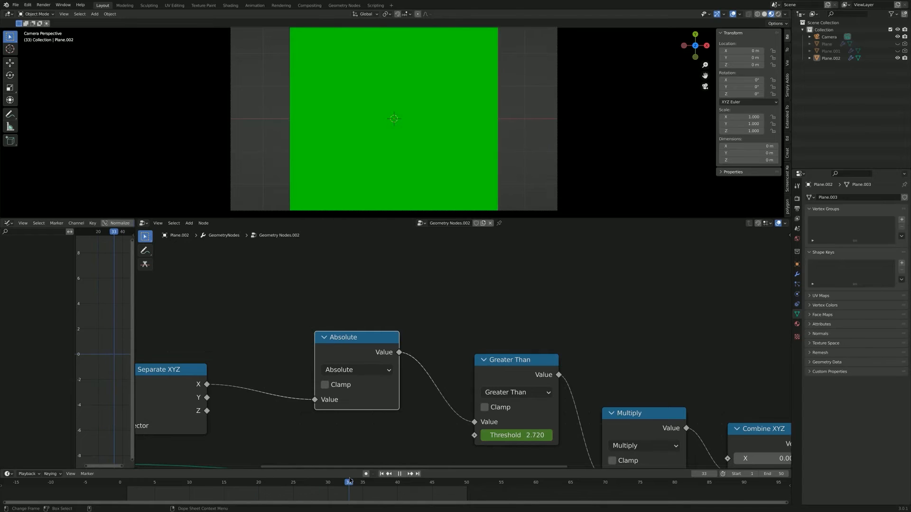
pyautogui.moveTo(348, 482); pyautogui.dragTo(398, 483)
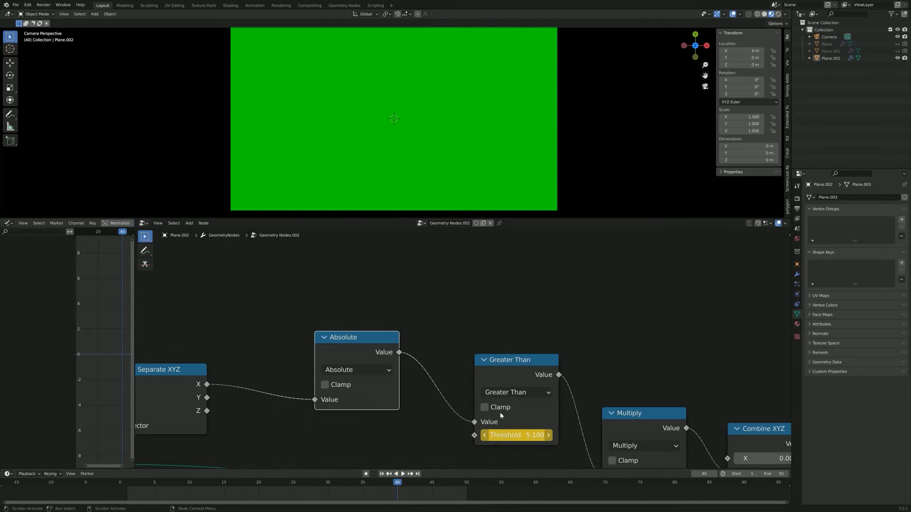
# Step: Enlarge the 3D viewport above the node editor while replaying the animation, then stop playback
pyautogui.press('space')
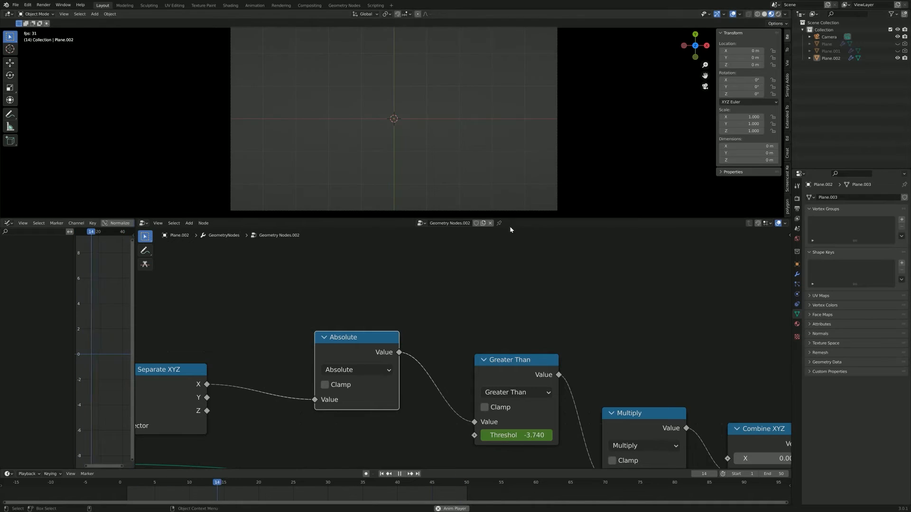
pyautogui.moveTo(533, 218); pyautogui.dragTo(510, 295)
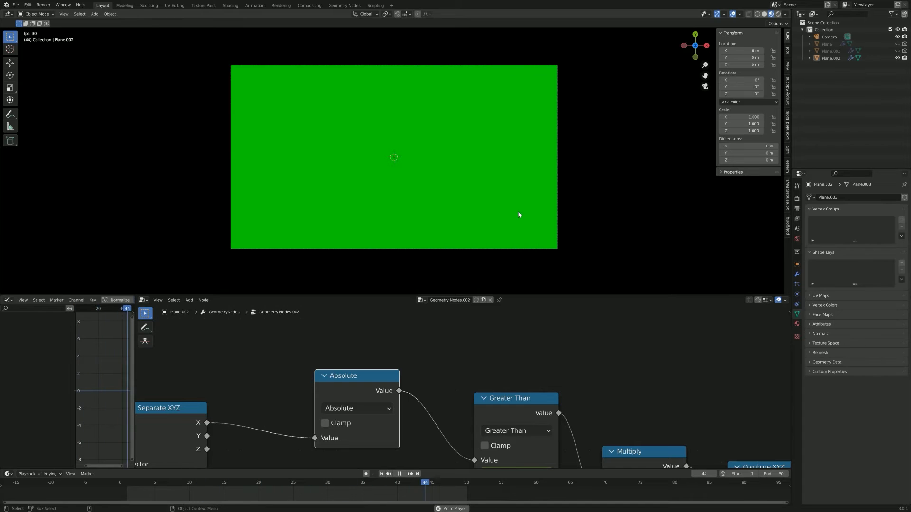
pyautogui.moveTo(550, 419); pyautogui.dragTo(529, 368, button='middle')
pyautogui.scroll(4, 446, 357)
pyautogui.moveTo(317, 319); pyautogui.dragTo(453, 352, button='middle')
pyautogui.scroll(-1, 453, 352)
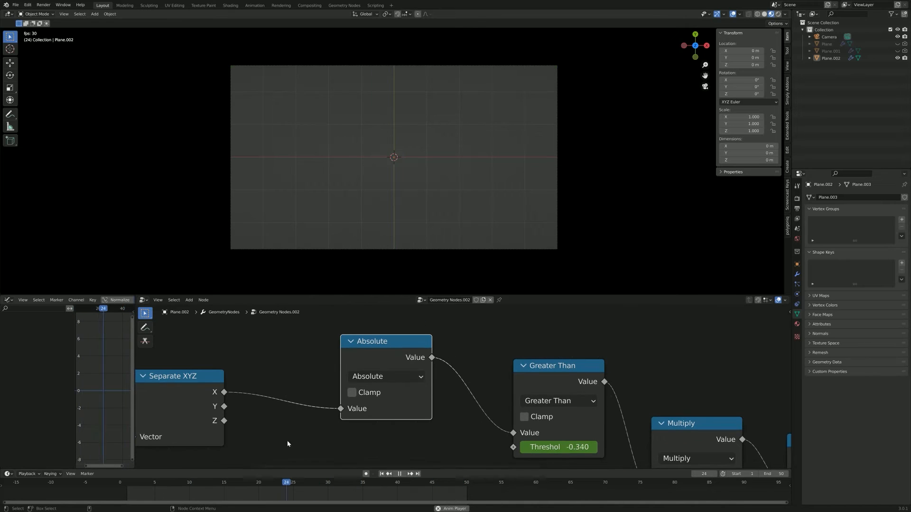
pyautogui.scroll(-2, 471, 383)
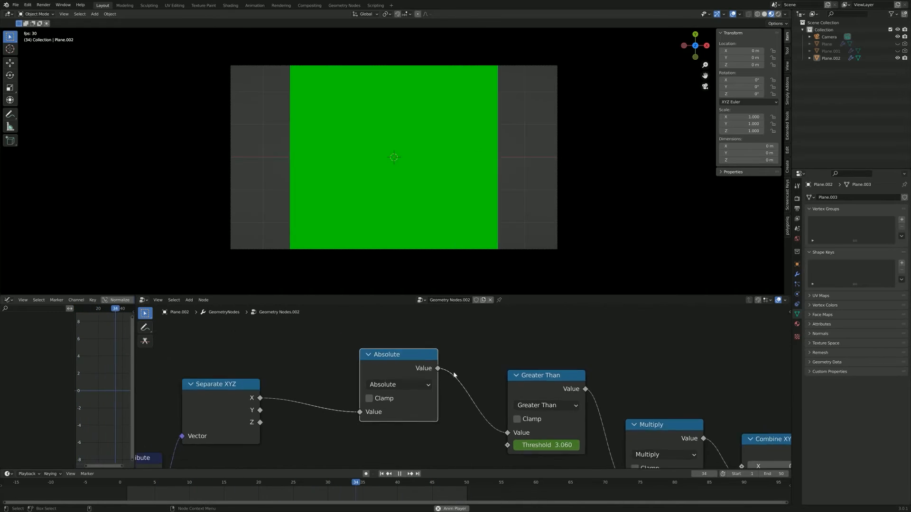
pyautogui.press('space')
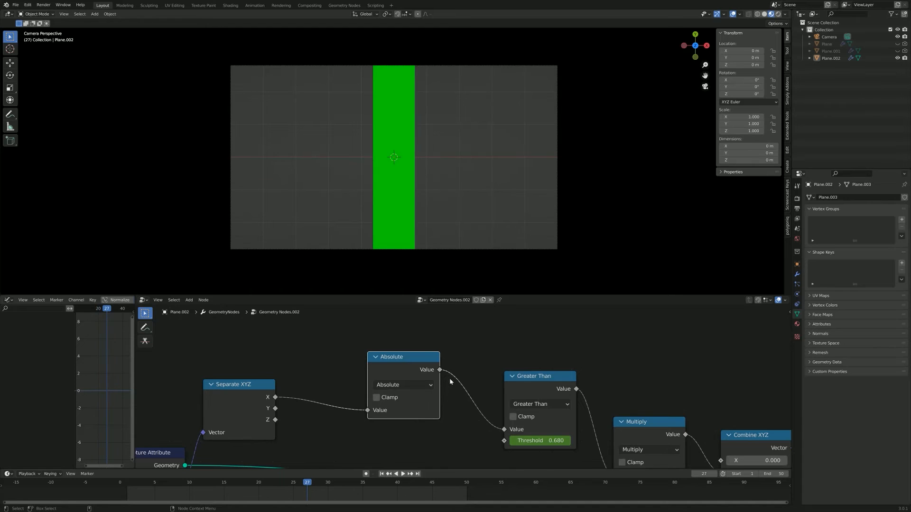
pyautogui.moveTo(449, 379); pyautogui.dragTo(430, 401, button='middle')
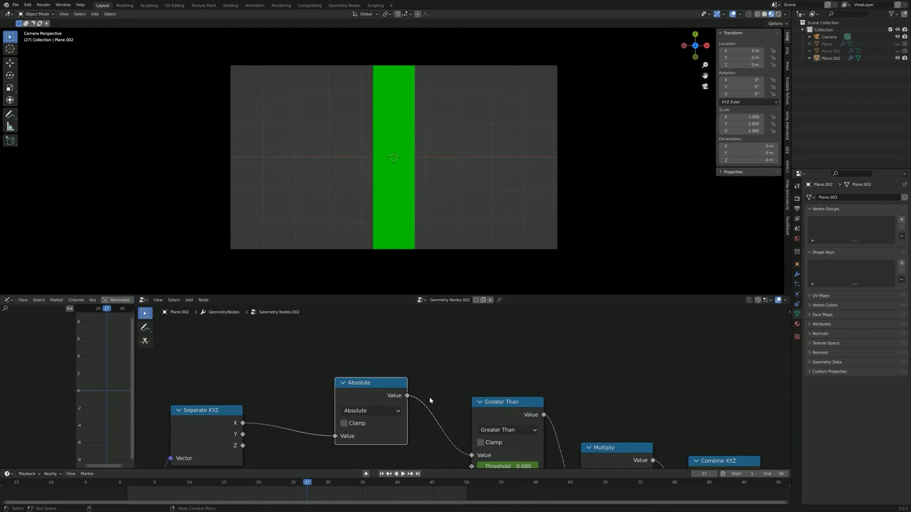
pyautogui.hotkey('shift', 'd')
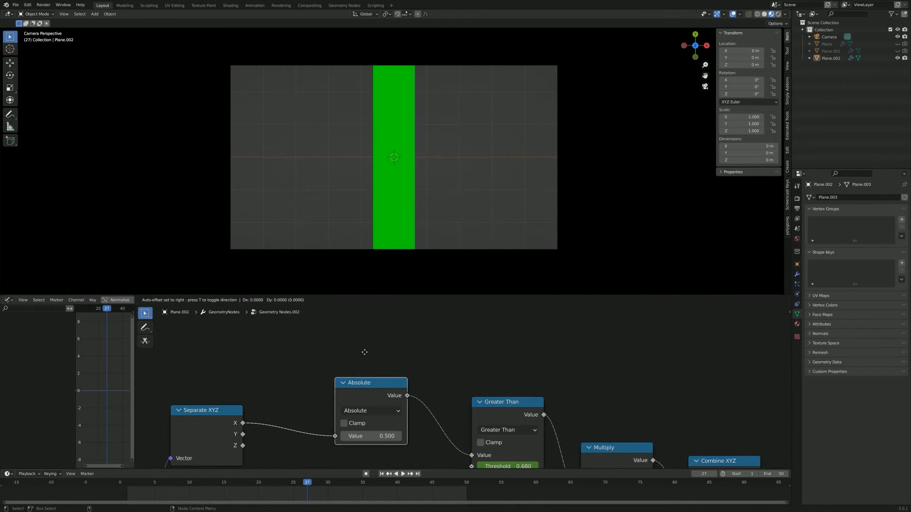
pyautogui.click(371, 314)
pyautogui.click(364, 334)
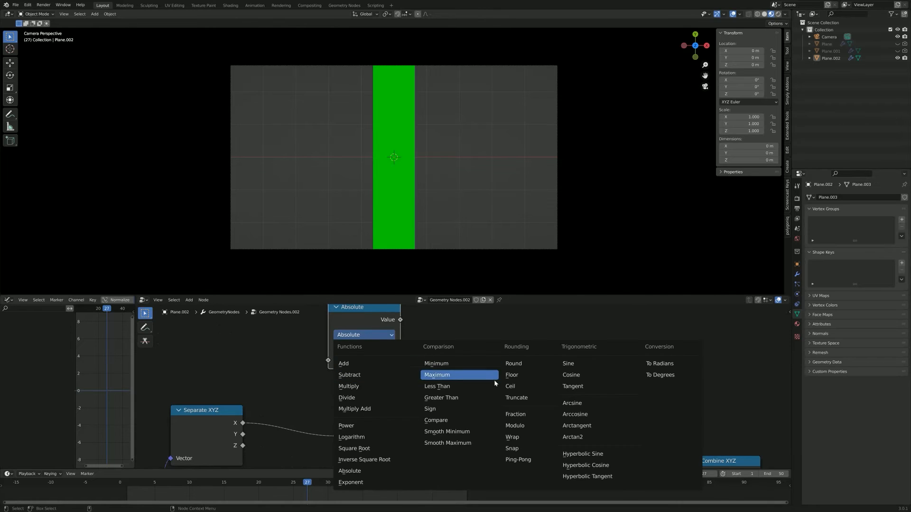
pyautogui.click(456, 424)
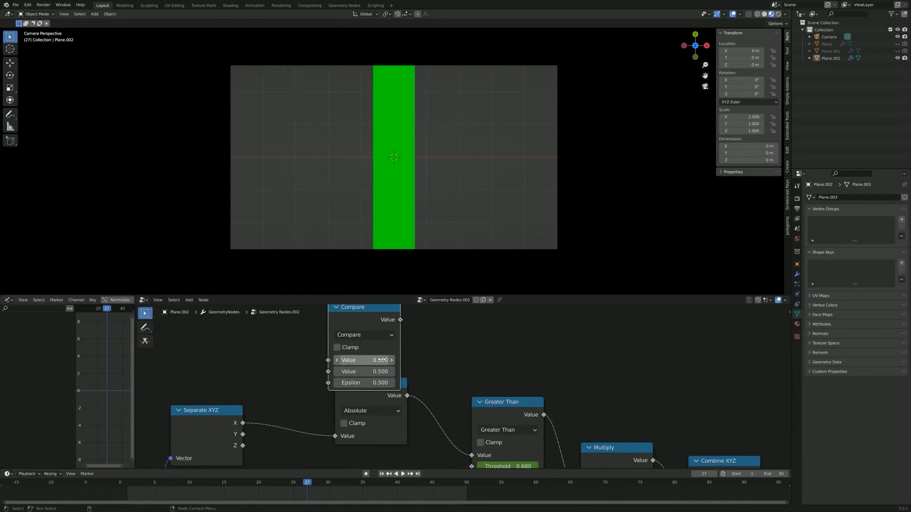
pyautogui.scroll(-2, 455, 377)
pyautogui.moveTo(456, 376); pyautogui.dragTo(483, 383, button='middle')
pyautogui.moveTo(402, 341); pyautogui.dragTo(399, 326)
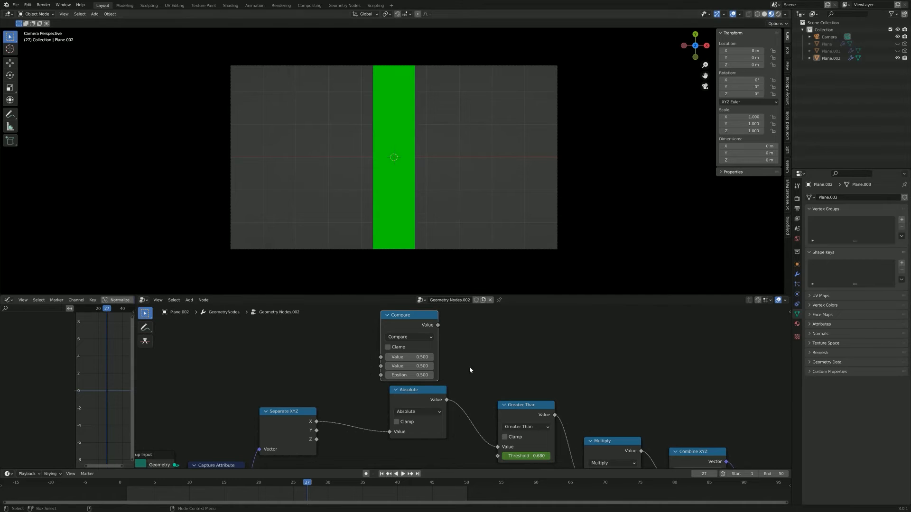
pyautogui.moveTo(408, 324); pyautogui.dragTo(489, 320)
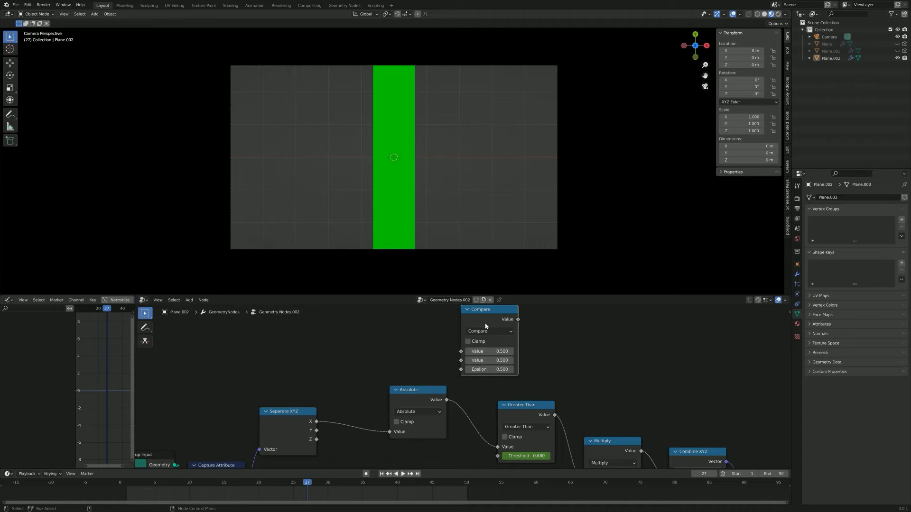
pyautogui.press('x')
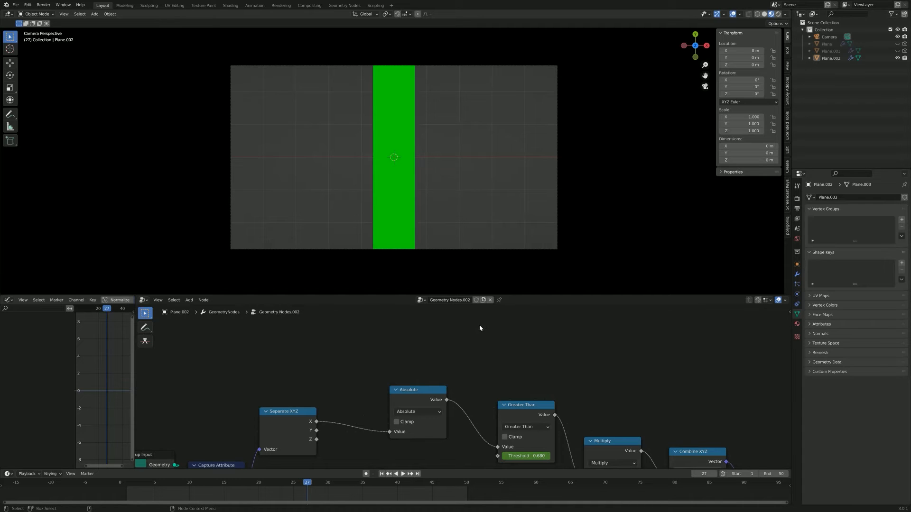
# Step: Move the Absolute and Greater Than nodes together away from Multiply to widen the gap in the chain
pyautogui.scroll(-4, 480, 374)
pyautogui.moveTo(480, 367); pyautogui.dragTo(438, 346, button='middle')
pyautogui.scroll(3, 451, 350)
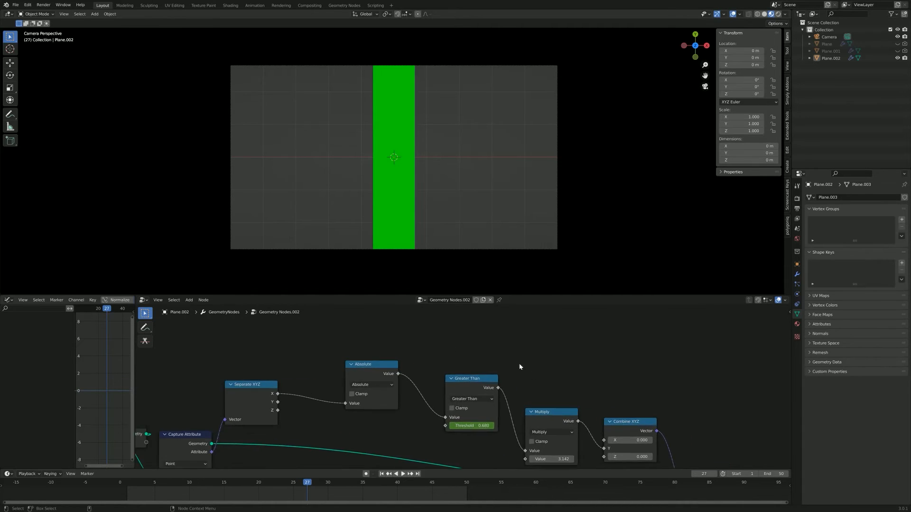
pyautogui.moveTo(516, 364); pyautogui.dragTo(416, 334, button='middle')
pyautogui.scroll(-3, 470, 358)
pyautogui.moveTo(472, 359); pyautogui.dragTo(534, 356, button='middle')
pyautogui.scroll(2, 460, 383)
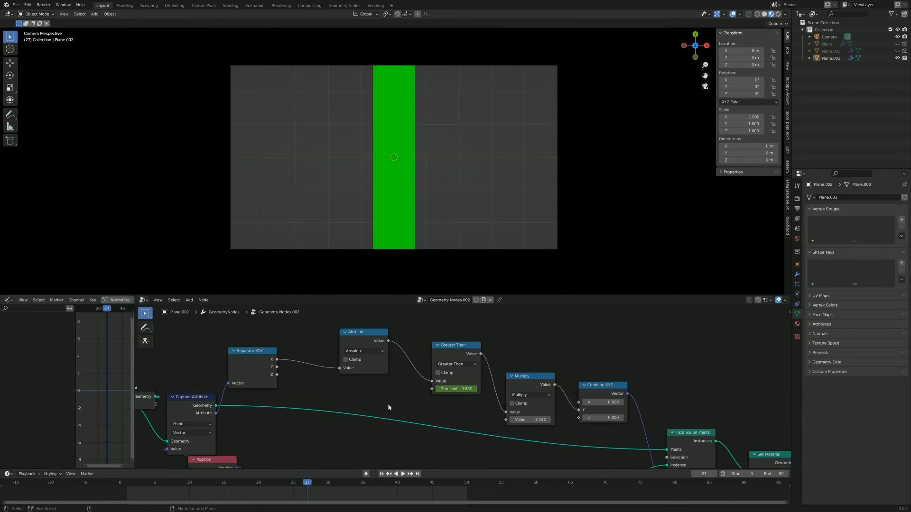
pyautogui.moveTo(388, 403); pyautogui.dragTo(403, 410, button='middle')
pyautogui.scroll(1, 403, 412)
pyautogui.moveTo(322, 308); pyautogui.dragTo(334, 333, button='middle')
pyautogui.moveTo(333, 326); pyautogui.dragTo(521, 454)
pyautogui.moveTo(496, 372); pyautogui.dragTo(463, 356)
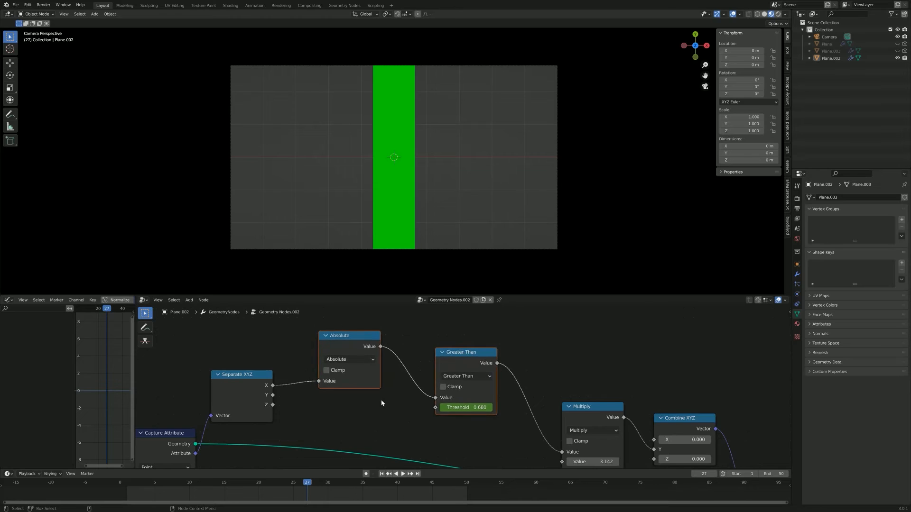
# Step: Place an unlinked copy of the Greater Than node in the empty space above the math chain
pyautogui.scroll(1, 424, 402)
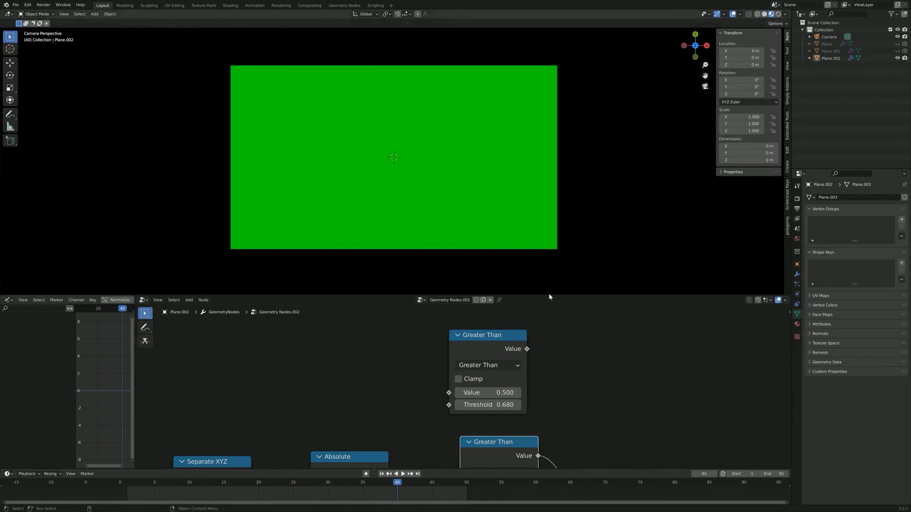
pyautogui.scroll(2, 573, 362)
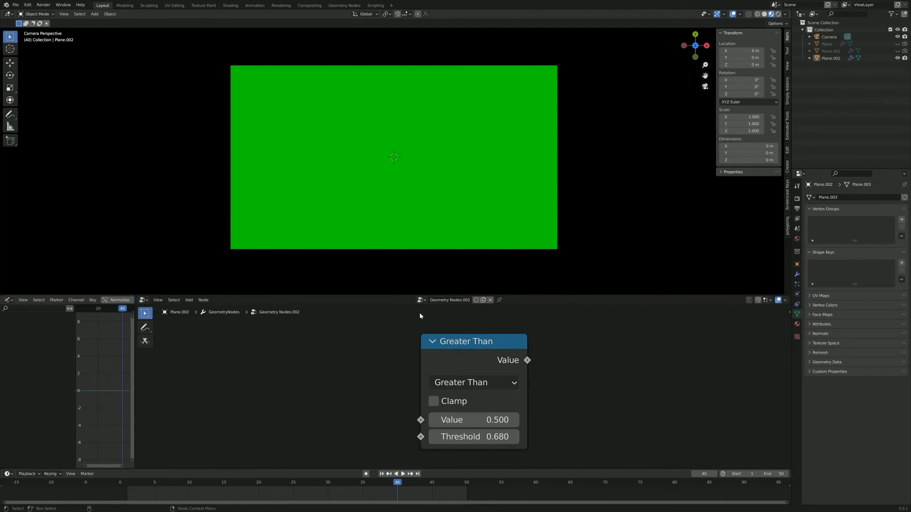
pyautogui.scroll(-2, 551, 404)
pyautogui.scroll(1, 552, 404)
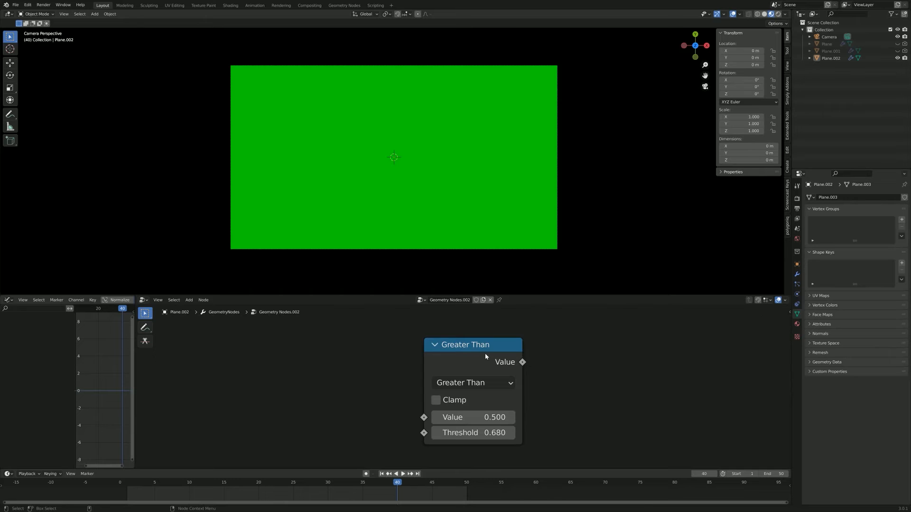
pyautogui.moveTo(485, 354); pyautogui.dragTo(451, 349)
pyautogui.scroll(-6, 537, 388)
pyautogui.moveTo(537, 388); pyautogui.dragTo(534, 347, button='middle')
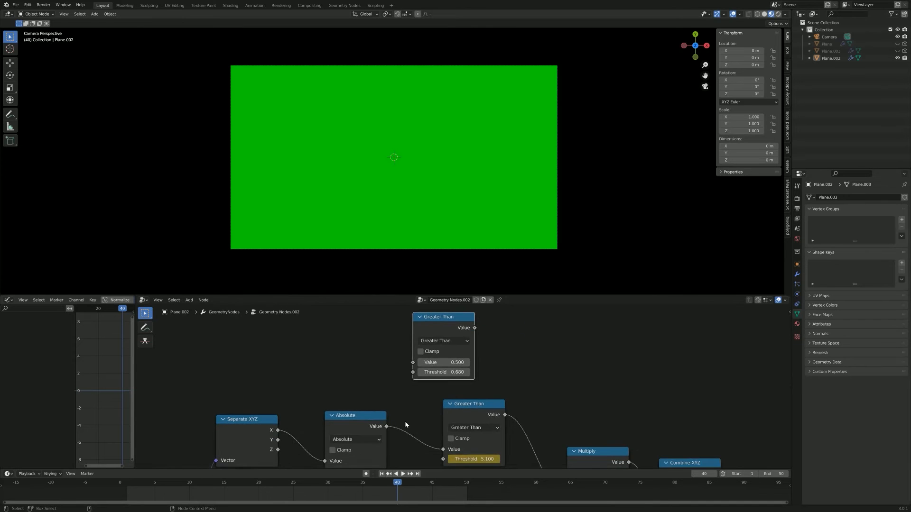
# Step: Spread out the Group Input, Subdivide Mesh and Position nodes around Capture Attribute so that none of them overlap
pyautogui.scroll(3, 520, 389)
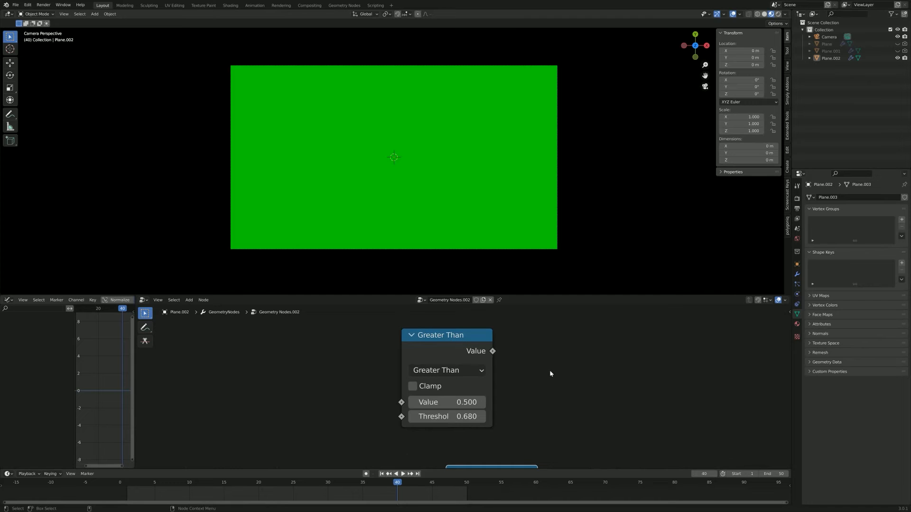
pyautogui.scroll(-5, 550, 374)
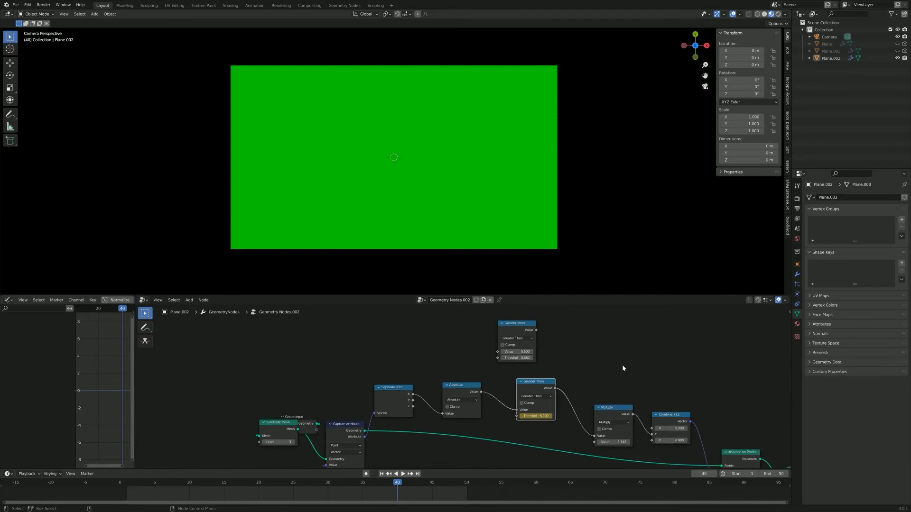
pyautogui.scroll(2, 424, 403)
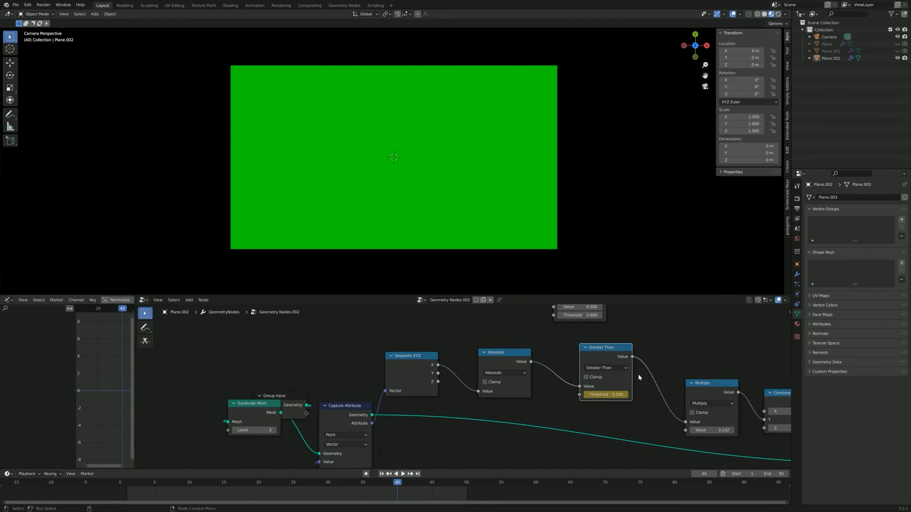
pyautogui.scroll(1, 469, 413)
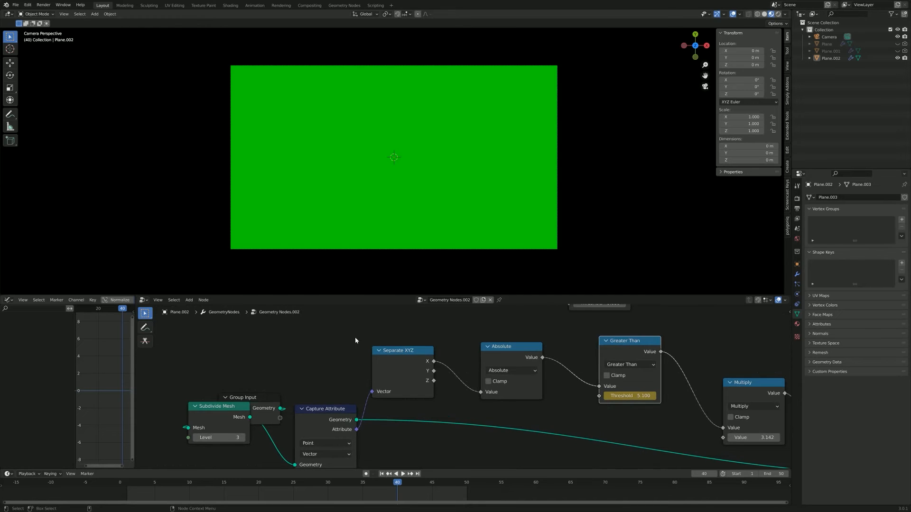
pyautogui.scroll(-1, 412, 434)
pyautogui.moveTo(420, 432); pyautogui.dragTo(437, 395, button='middle')
pyautogui.moveTo(288, 371); pyautogui.dragTo(201, 358)
pyautogui.moveTo(266, 412); pyautogui.dragTo(283, 354)
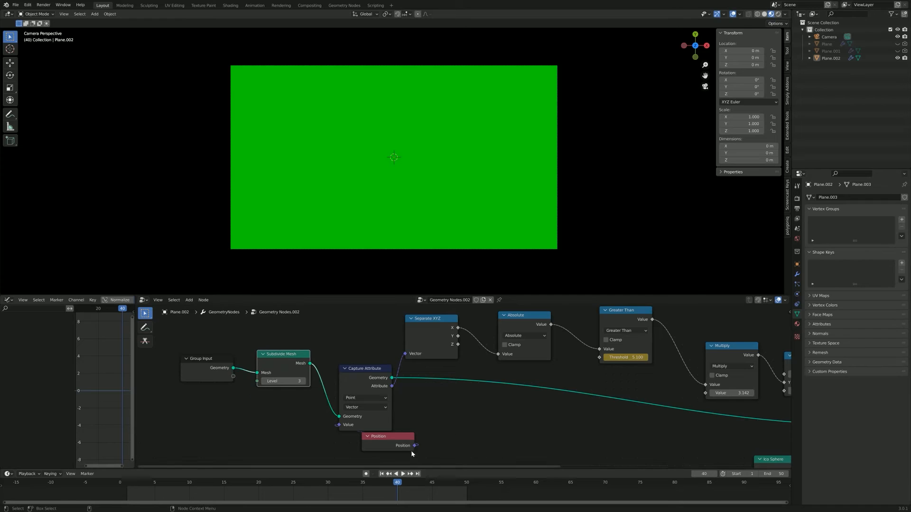
pyautogui.moveTo(368, 444); pyautogui.dragTo(260, 441)
# Step: Select the unlinked Greater Than copy above the math chain
pyautogui.moveTo(403, 346); pyautogui.dragTo(336, 420, button='middle')
pyautogui.scroll(2, 402, 352)
pyautogui.moveTo(401, 346); pyautogui.dragTo(352, 413, button='middle')
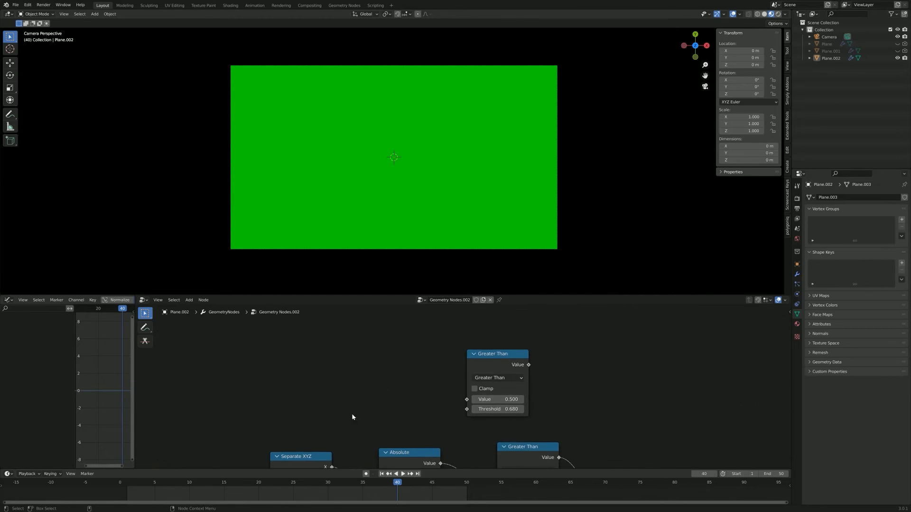
pyautogui.scroll(3, 409, 415)
pyautogui.moveTo(409, 416); pyautogui.dragTo(387, 423, button='middle')
pyautogui.scroll(1, 366, 422)
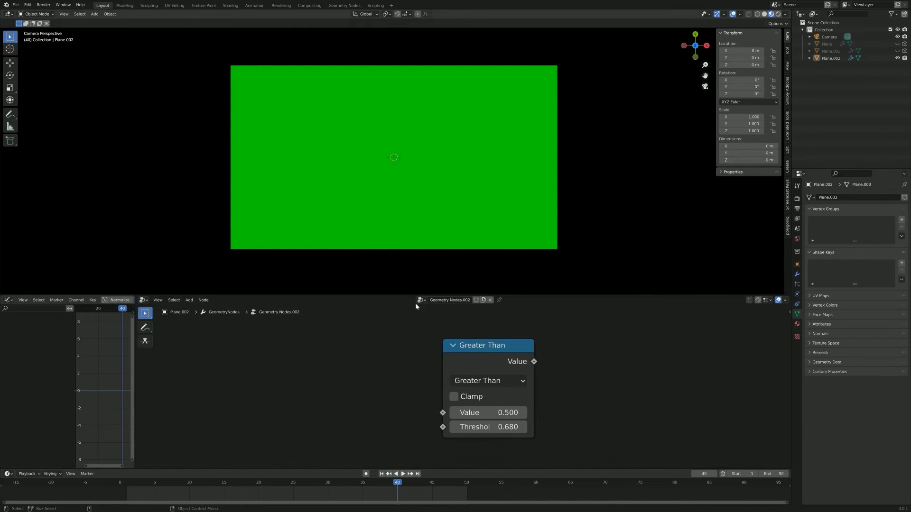
pyautogui.click(473, 363)
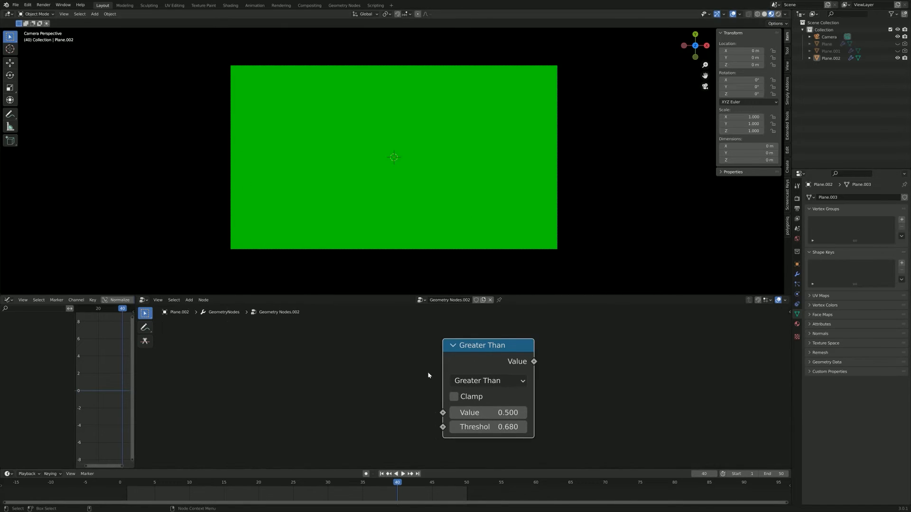
# Step: Add a Random Value node beside the input side of the unlinked Greater Than copy
pyautogui.scroll(-2, 417, 412)
pyautogui.moveTo(417, 412); pyautogui.dragTo(439, 408, button='middle')
pyautogui.hotkey('shift', 'a')
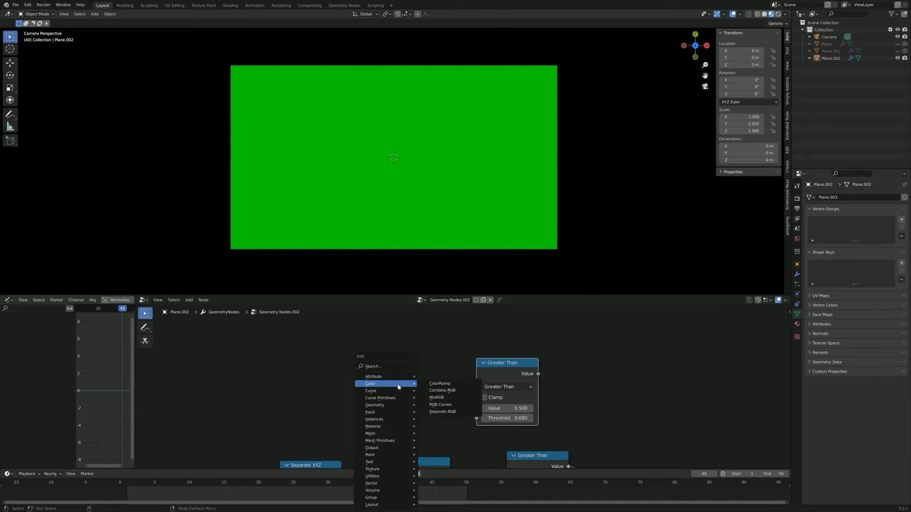
pyautogui.click(382, 368)
pyautogui.write('ran')
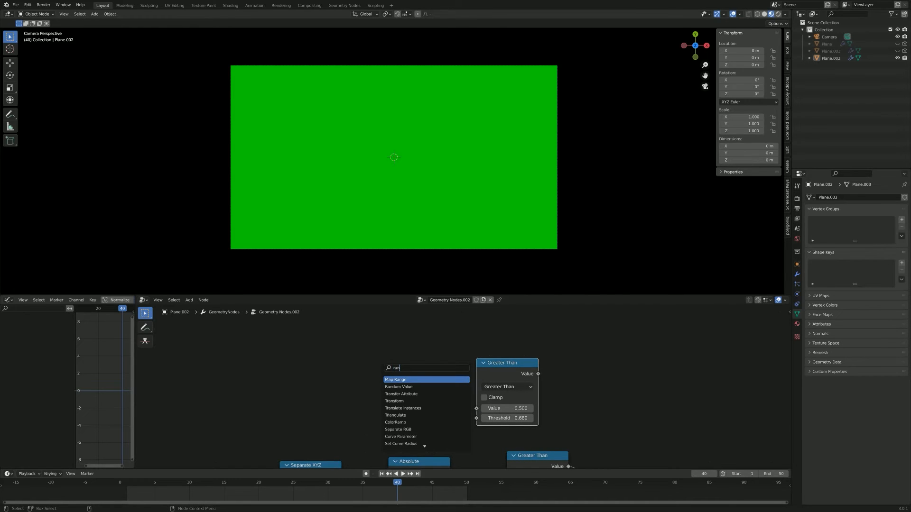
pyautogui.press('Down')
pyautogui.press('Return')
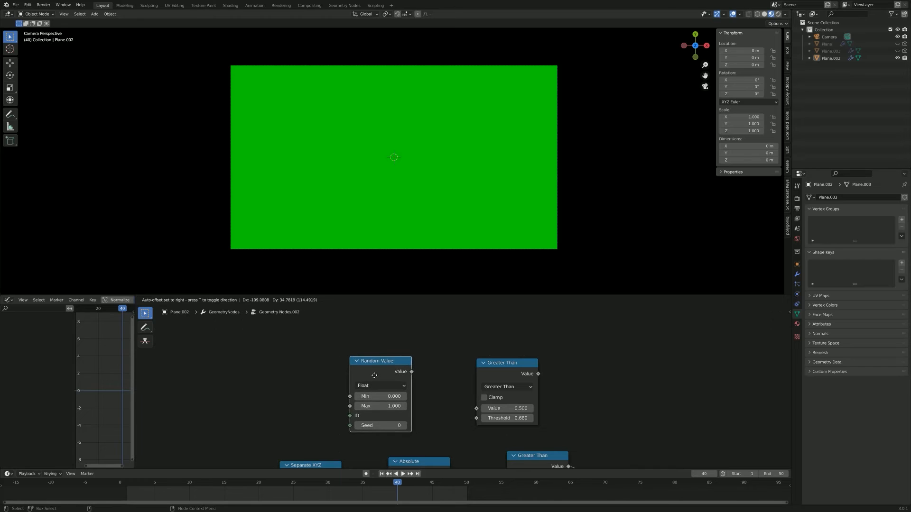
pyautogui.click(373, 373)
# Step: Connect Random Value to the Greater Than copy's Value input and feed that copy's output into Multiply, replacing the Absolute chain
pyautogui.scroll(3, 445, 387)
pyautogui.moveTo(447, 384); pyautogui.dragTo(368, 358, button='middle')
pyautogui.scroll(2, 423, 371)
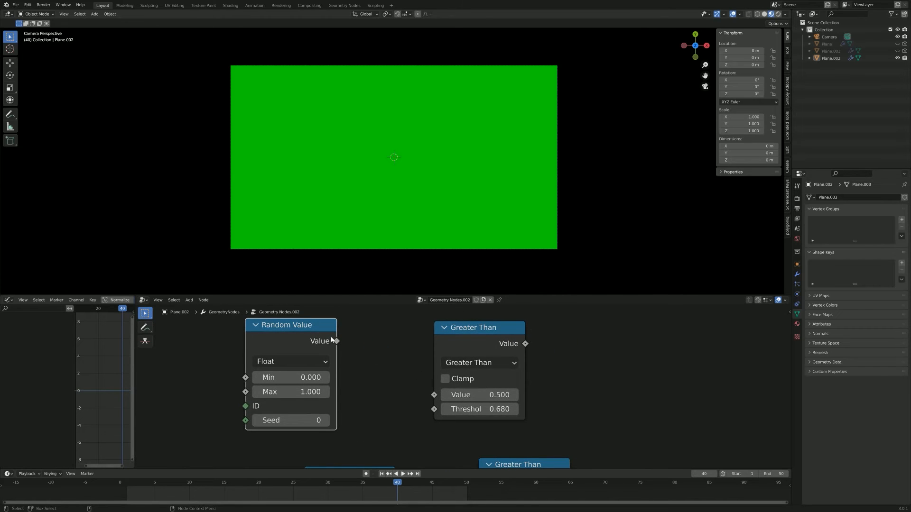
pyautogui.moveTo(336, 341); pyautogui.dragTo(434, 394)
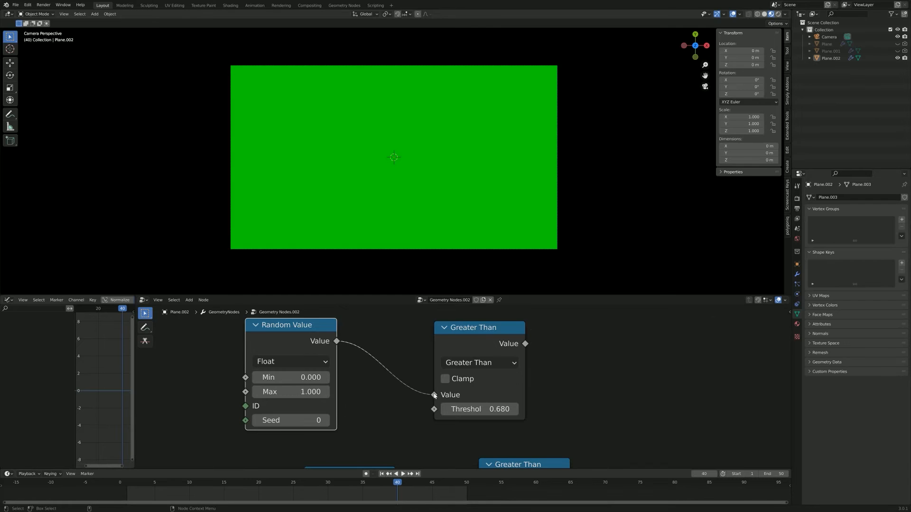
pyautogui.scroll(-4, 545, 354)
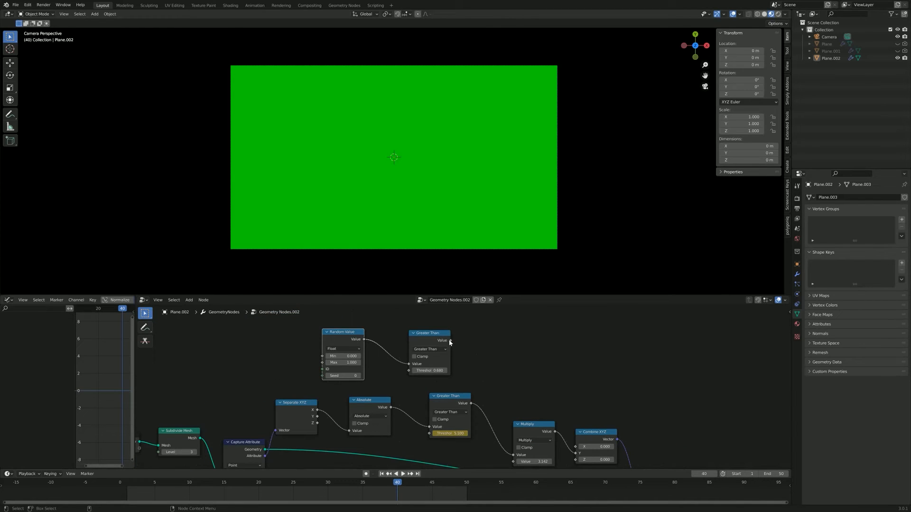
pyautogui.moveTo(451, 341); pyautogui.dragTo(514, 436)
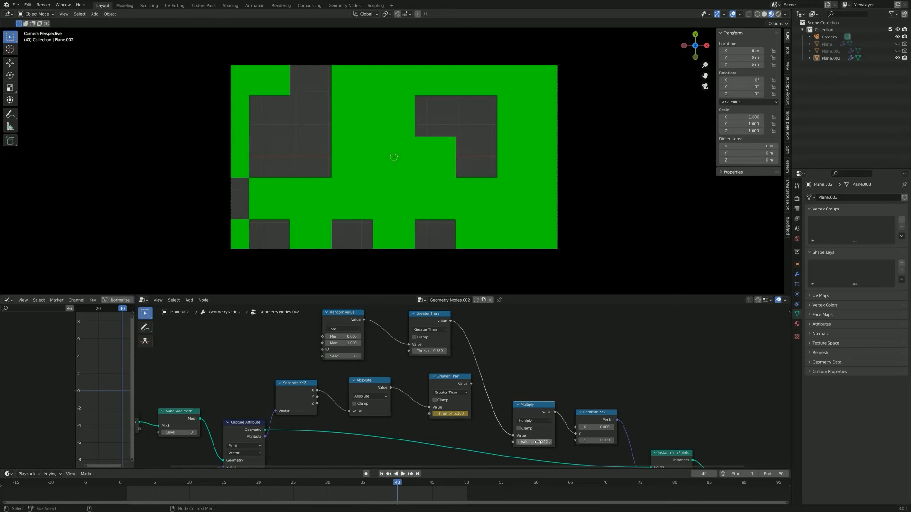
pyautogui.scroll(2, 462, 156)
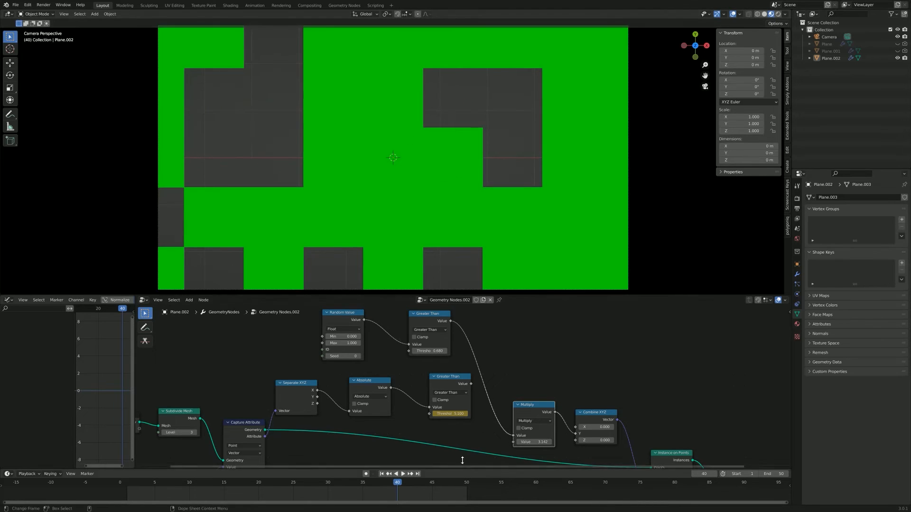
# Step: Try different thresholds on the Greater Than node fed by Random Value, ending at 0.580
pyautogui.moveTo(429, 351); pyautogui.dragTo(399, 352)
pyautogui.scroll(2, 427, 354)
pyautogui.moveTo(387, 364); pyautogui.dragTo(460, 425, button='middle')
pyautogui.moveTo(503, 413); pyautogui.dragTo(536, 412)
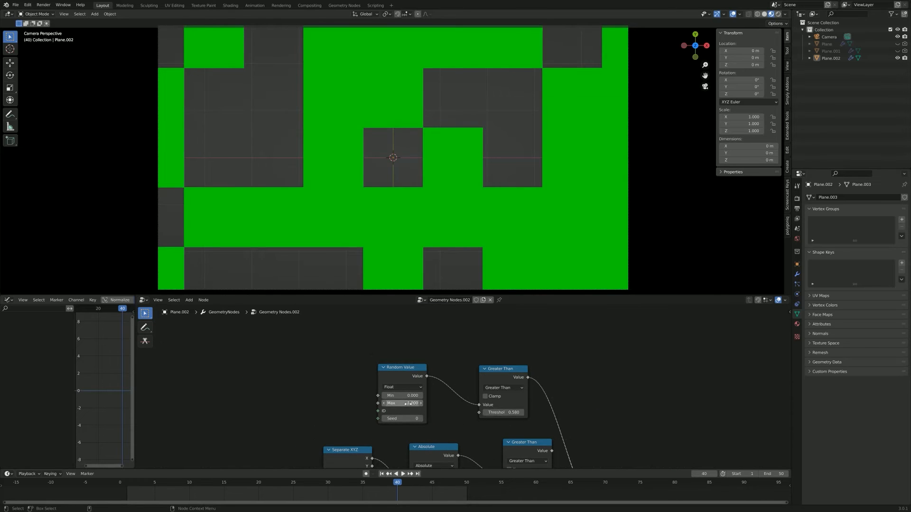
# Step: Try a Max of 0.800 and a different Seed on Random Value, restoring Max to 1 and Seed to 0
pyautogui.moveTo(408, 403); pyautogui.dragTo(397, 403)
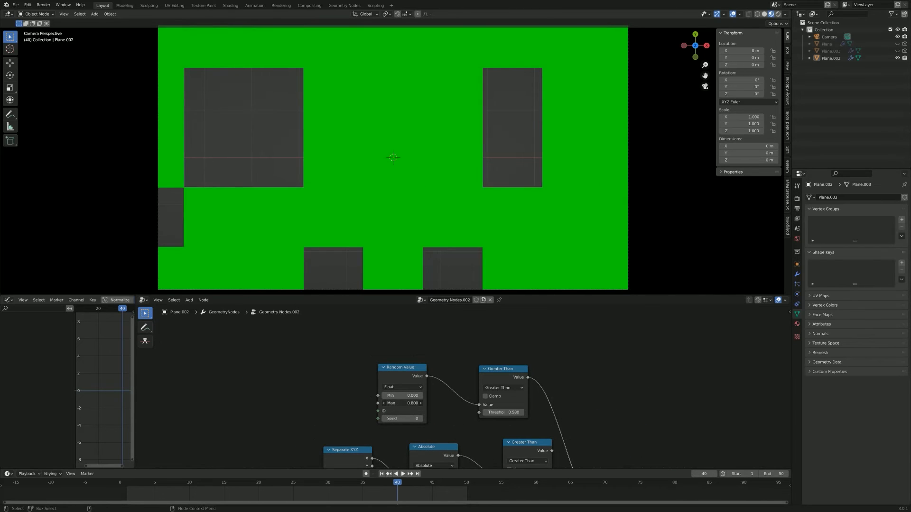
pyautogui.click(401, 404)
pyautogui.write('1')
pyautogui.press('Return')
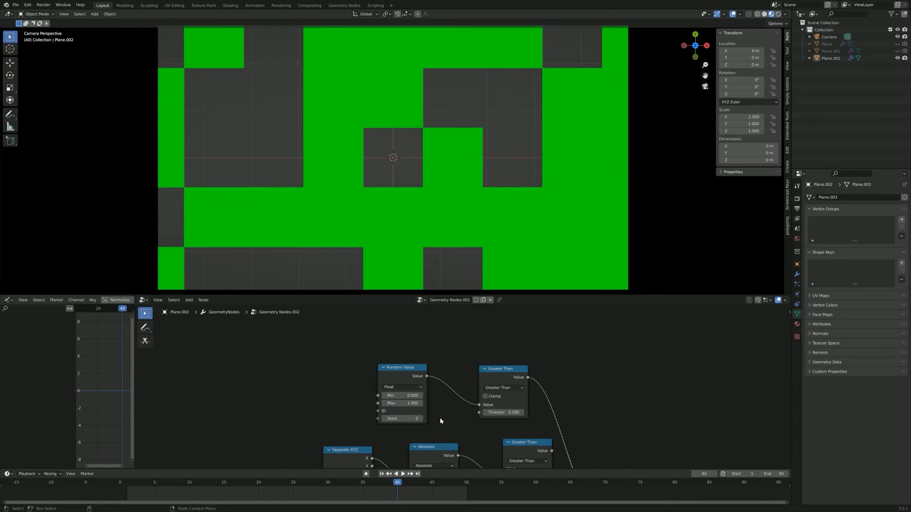
pyautogui.moveTo(408, 418)
pyautogui.mouseDown()
pyautogui.moveTo(424, 419)
pyautogui.moveTo(413, 418)
pyautogui.mouseUp()
pyautogui.click(408, 418)
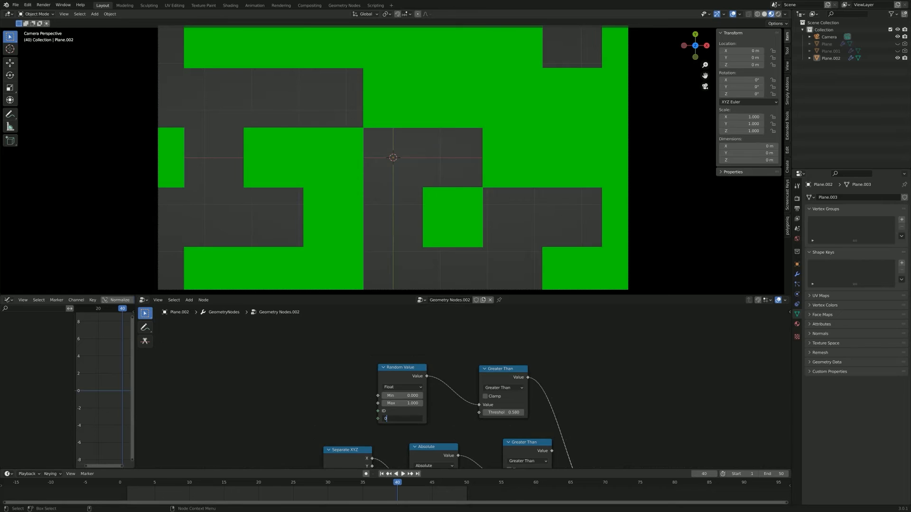
pyautogui.write('0')
pyautogui.press('Return')
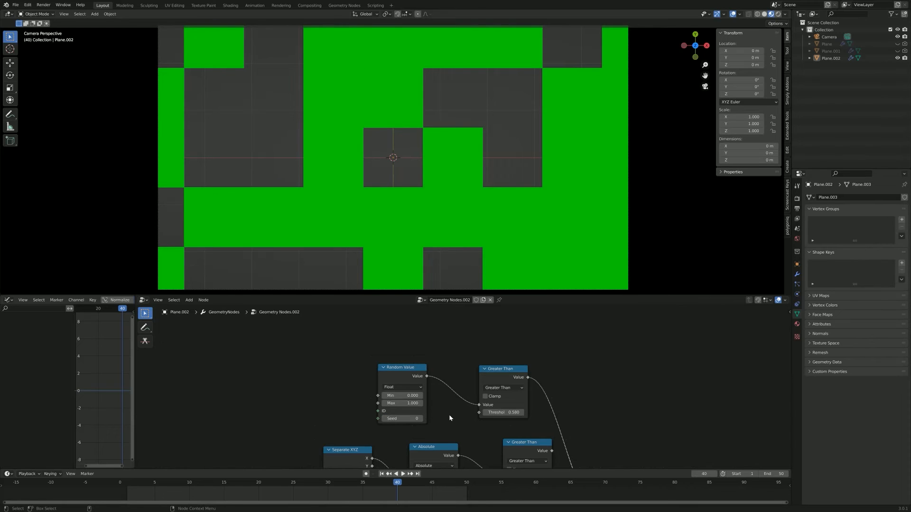
# Step: Set the threshold of the Greater Than node fed by Random Value to -0.020 and keyframe it at frame 10
pyautogui.moveTo(455, 434); pyautogui.dragTo(378, 409, button='middle')
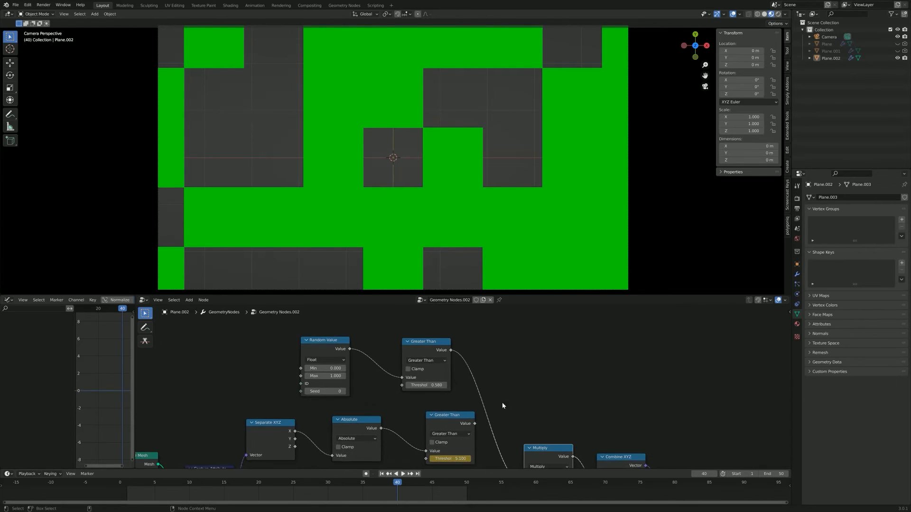
pyautogui.scroll(-4, 503, 402)
pyautogui.moveTo(540, 413); pyautogui.dragTo(503, 366, button='middle')
pyautogui.scroll(-1, 496, 142)
pyautogui.scroll(2, 501, 367)
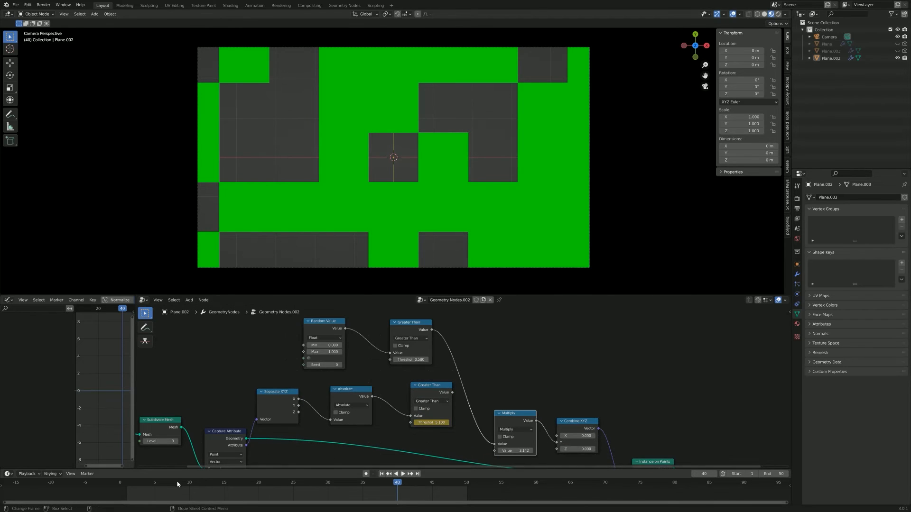
pyautogui.click(191, 483)
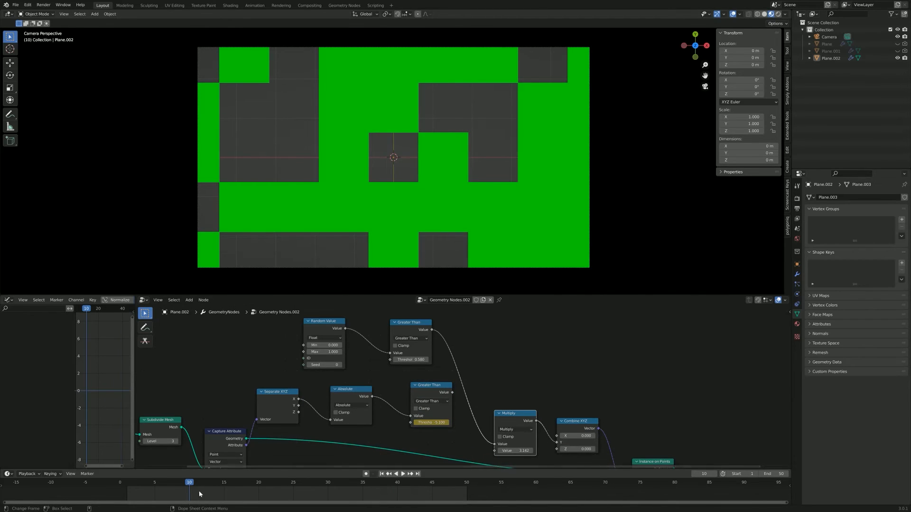
pyautogui.scroll(1, 437, 366)
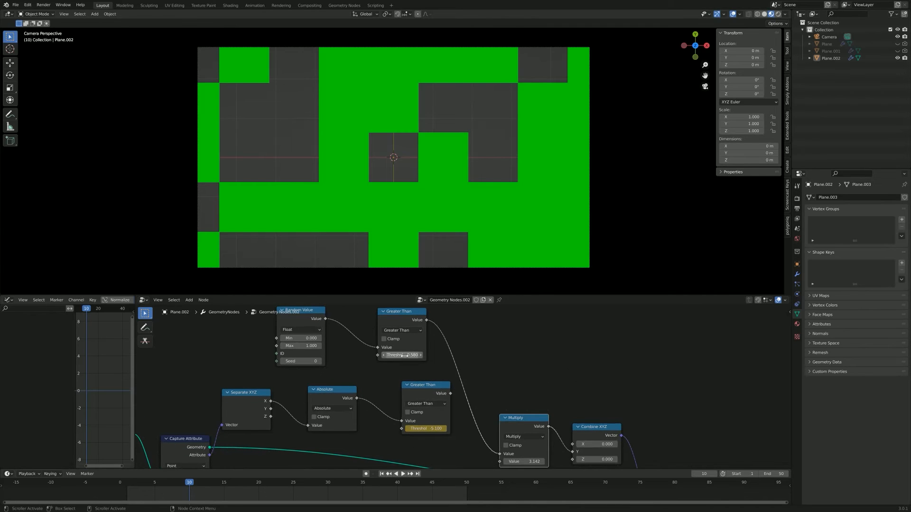
pyautogui.moveTo(382, 355); pyautogui.dragTo(337, 355)
pyautogui.click(420, 356)
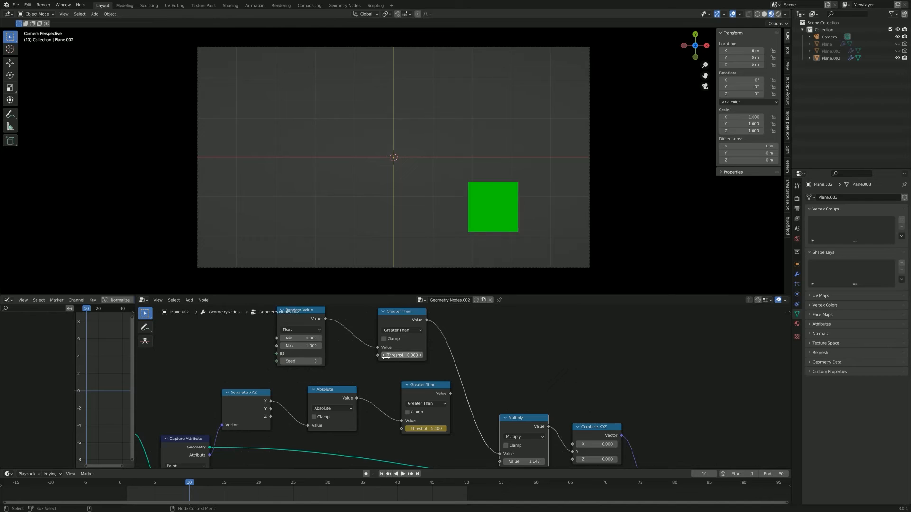
pyautogui.moveTo(406, 355); pyautogui.dragTo(402, 355)
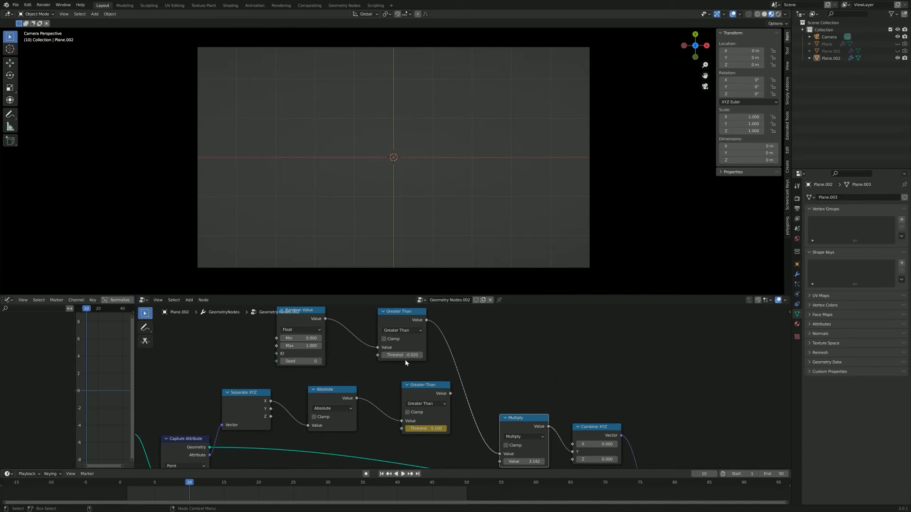
pyautogui.press('i')
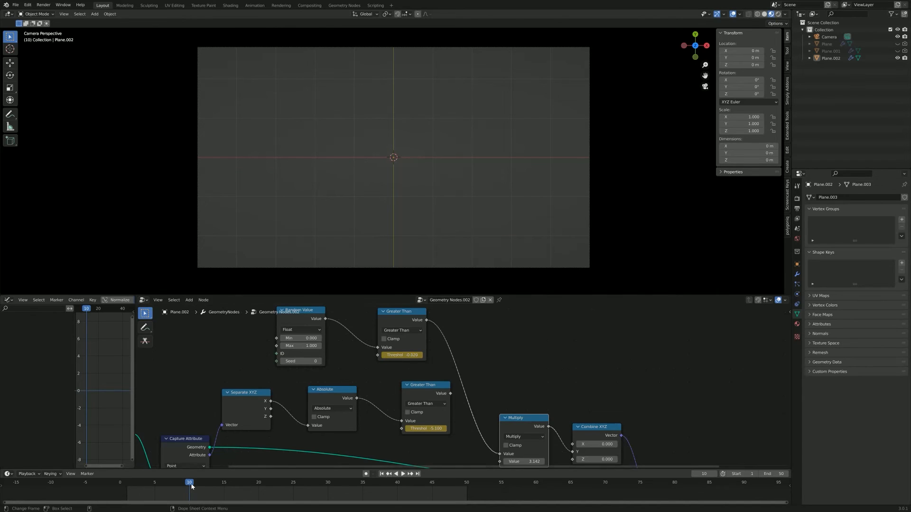
# Step: Keyframe the same threshold at 0.980 on frame 40 and play back the animation
pyautogui.moveTo(195, 485); pyautogui.dragTo(398, 485)
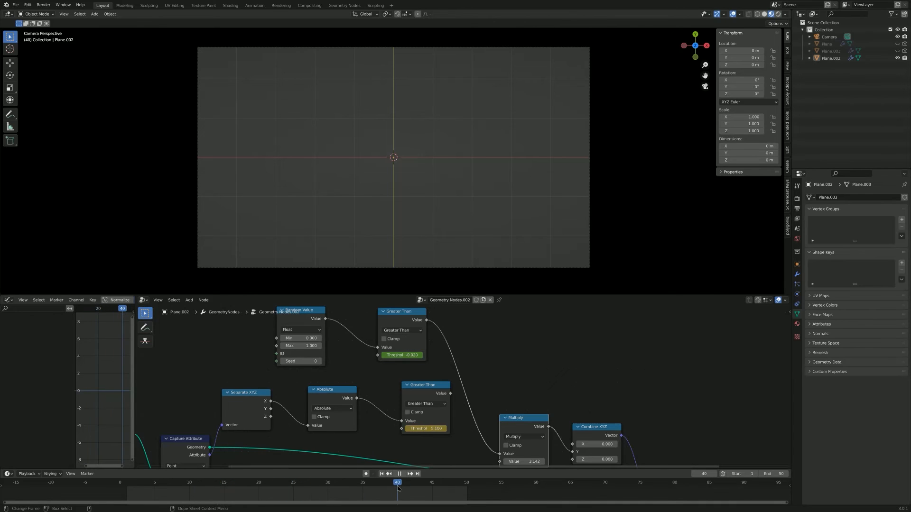
pyautogui.moveTo(413, 354); pyautogui.dragTo(442, 355)
pyautogui.click(420, 354)
pyautogui.click(419, 355)
pyautogui.click(420, 355)
pyautogui.click(420, 355)
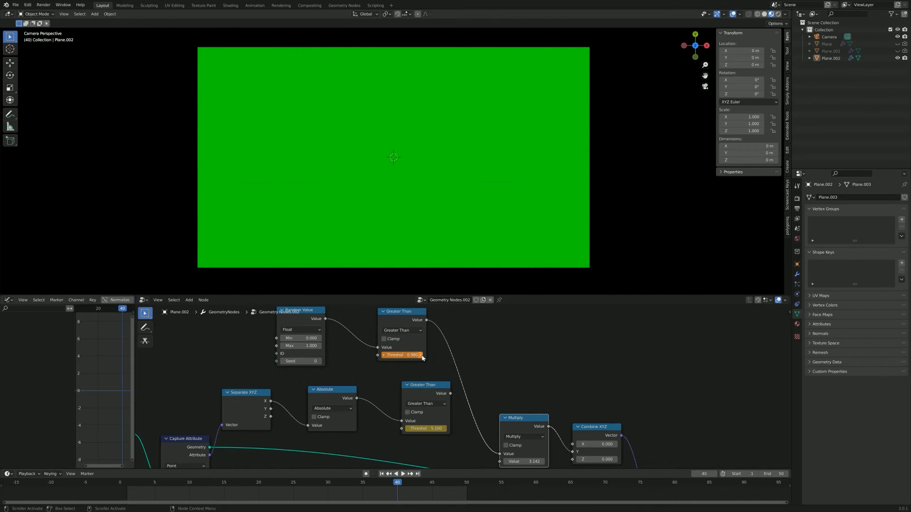
pyautogui.click(420, 355)
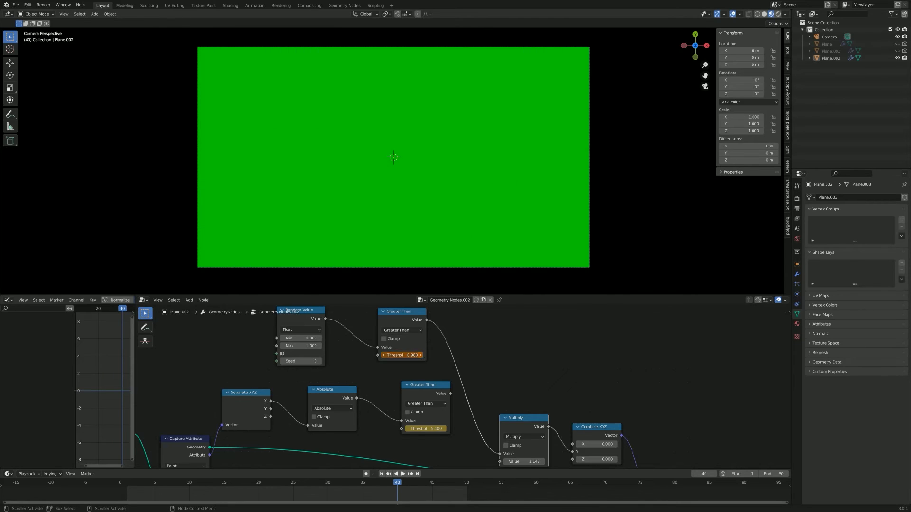
pyautogui.click(383, 356)
pyautogui.click(384, 356)
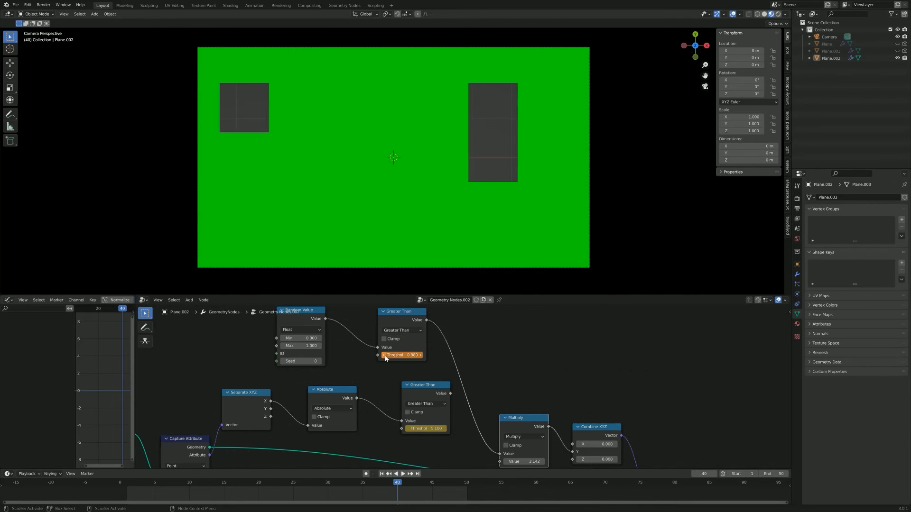
pyautogui.click(421, 356)
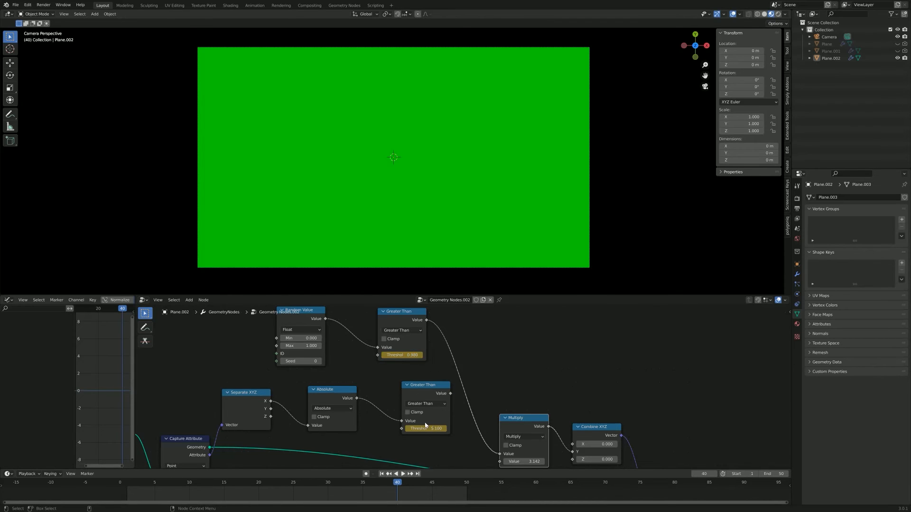
pyautogui.press('space')
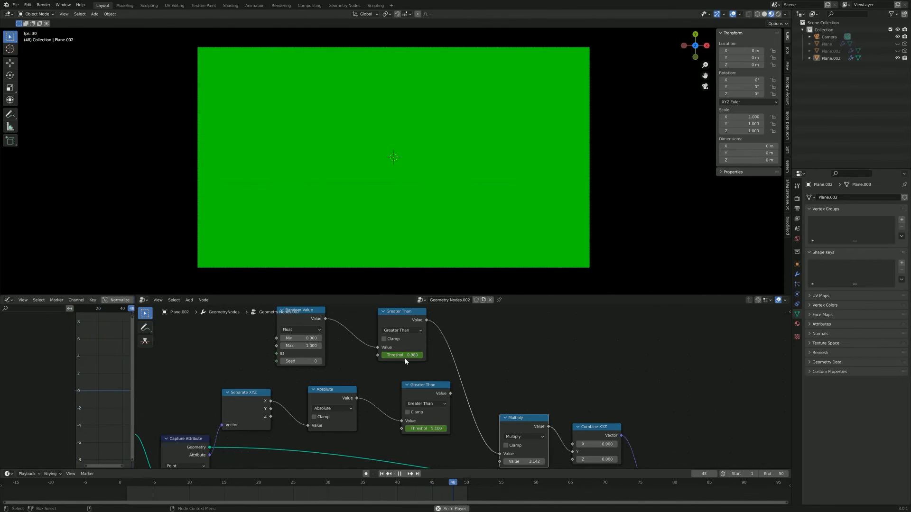
pyautogui.press('space')
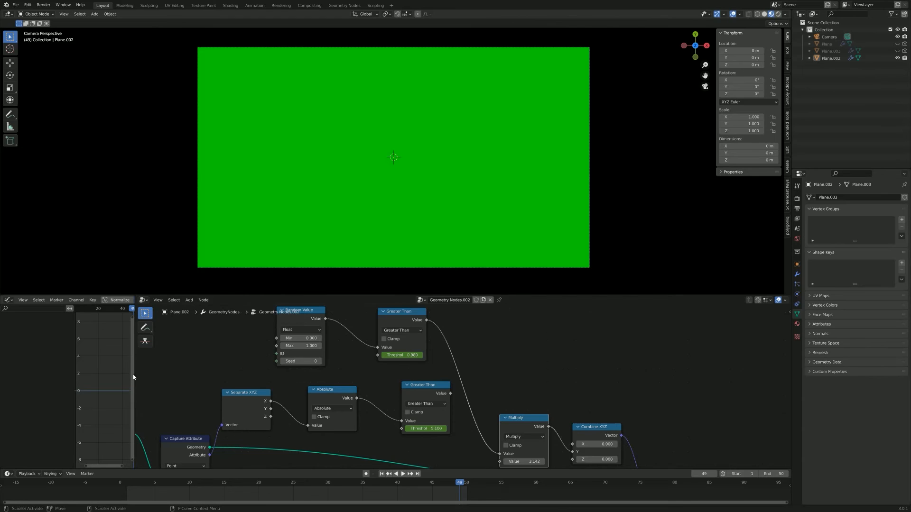
# Step: Widen the Graph Editor and display the threshold's F-curve by selecting the Greater Than node after Random Value and the tile plane
pyautogui.moveTo(135, 375); pyautogui.dragTo(344, 375)
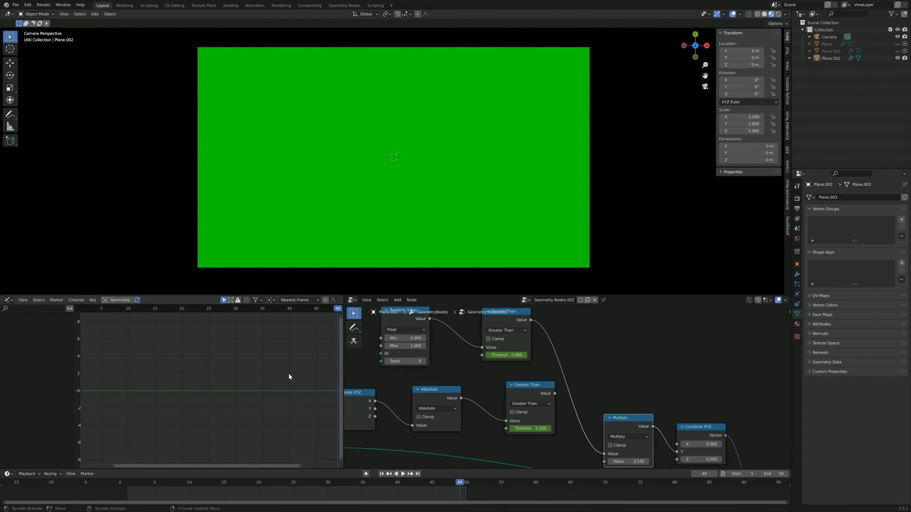
pyautogui.moveTo(445, 360); pyautogui.dragTo(470, 373, button='middle')
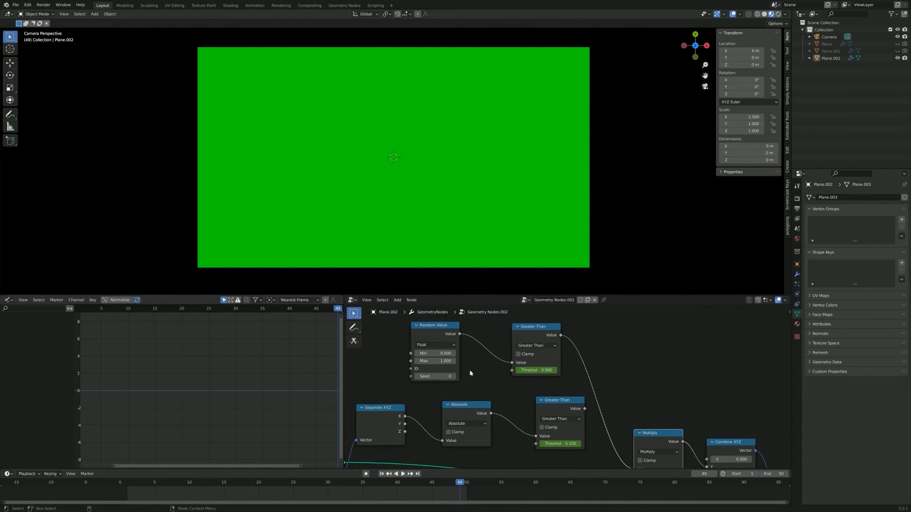
pyautogui.click(547, 339)
pyautogui.scroll(-18, 274, 398)
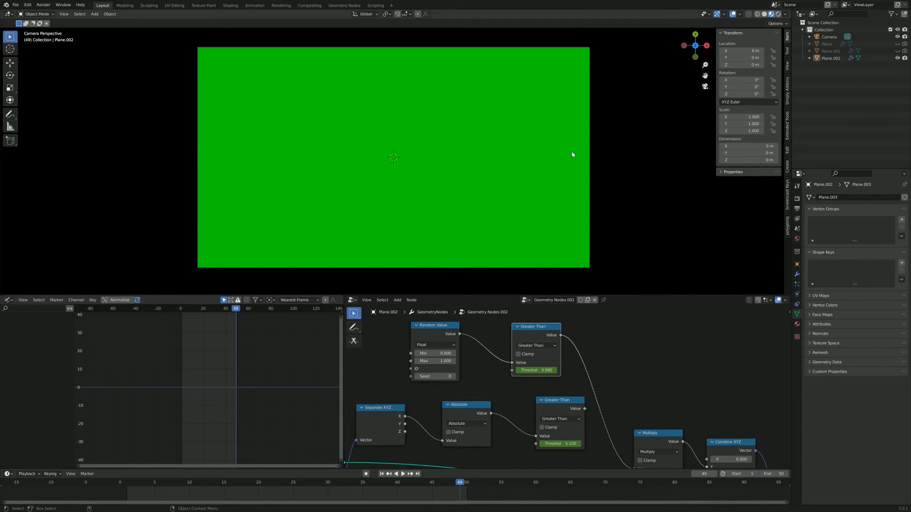
pyautogui.scroll(6, 223, 372)
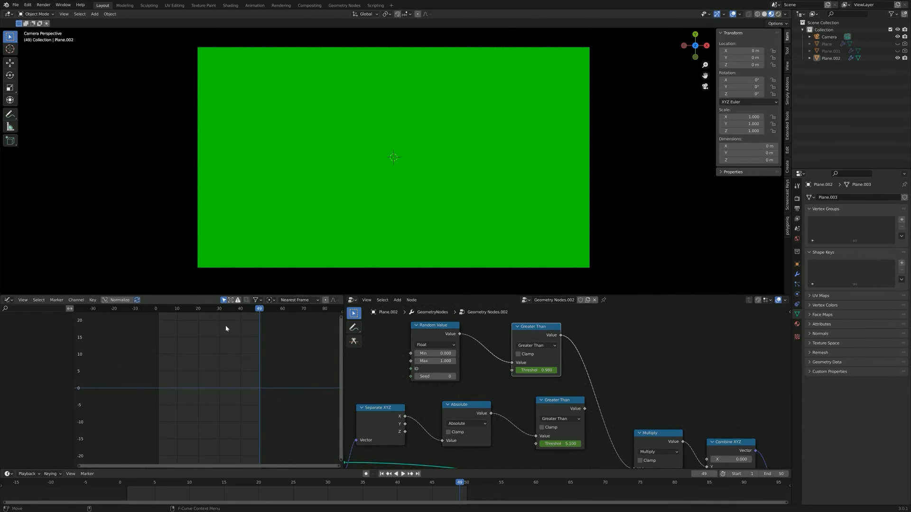
pyautogui.click(390, 91)
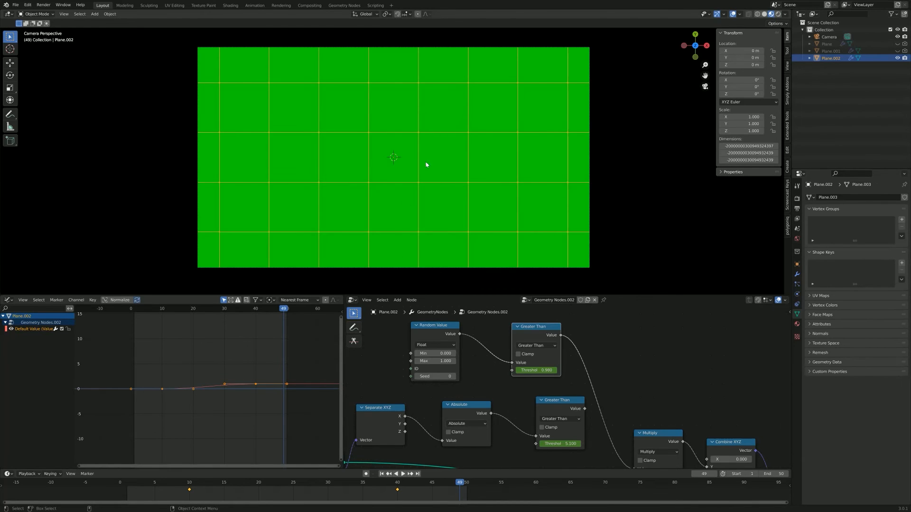
pyautogui.scroll(2, 244, 401)
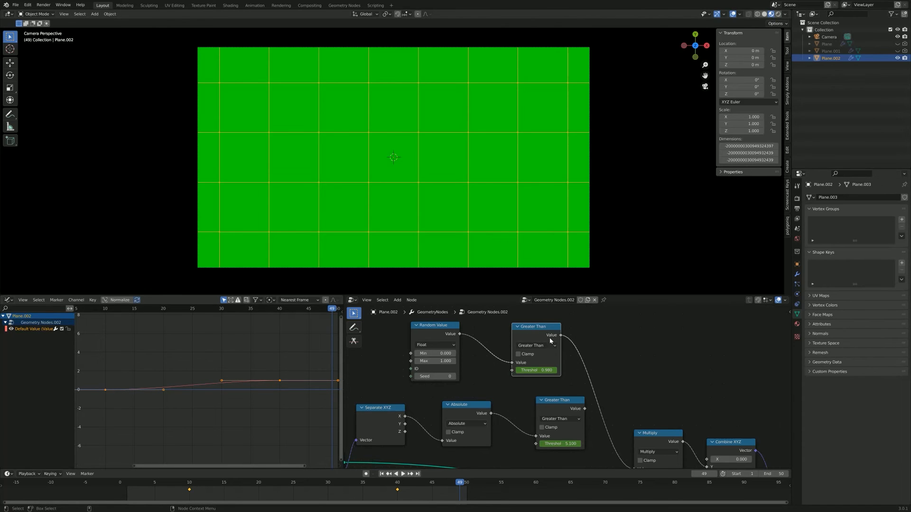
# Step: Set the threshold keyframes to Linear interpolation, then play the animation with the plane deselected
pyautogui.rightClick(242, 382)
pyautogui.moveTo(241, 381)
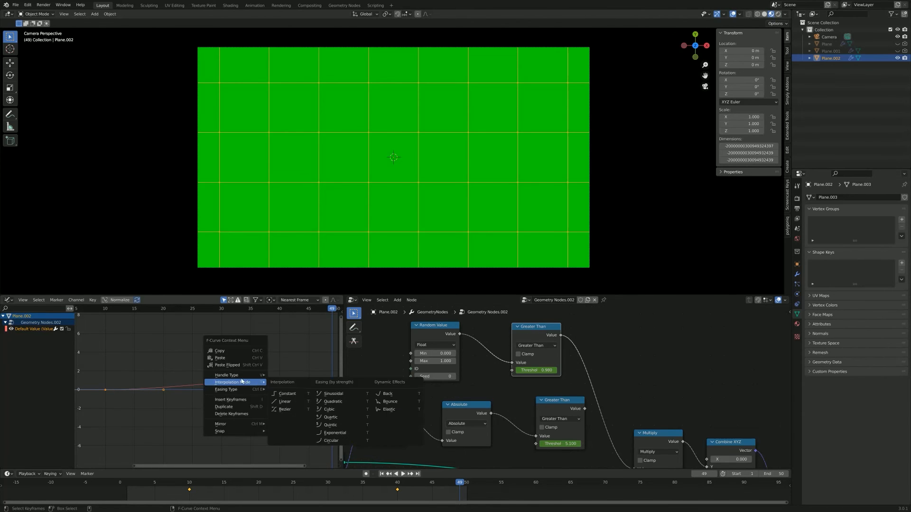
pyautogui.click(284, 401)
pyautogui.press('space')
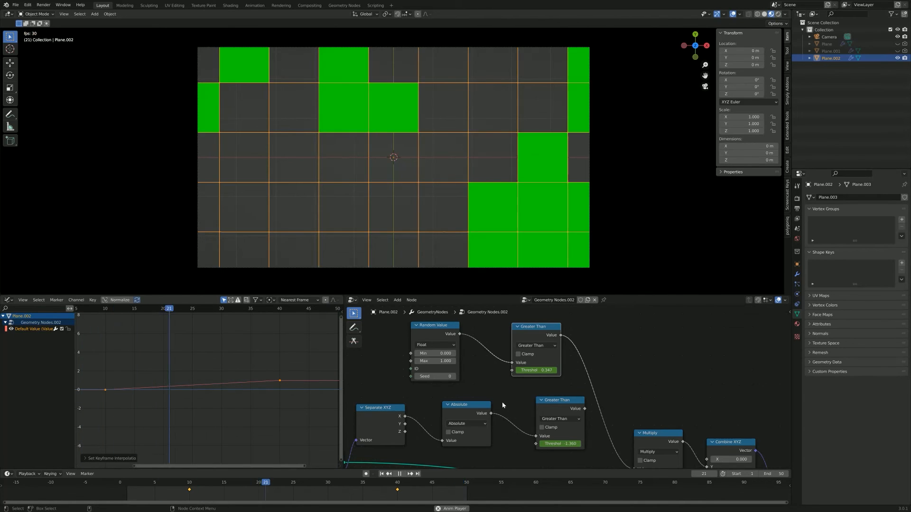
pyautogui.click(506, 267)
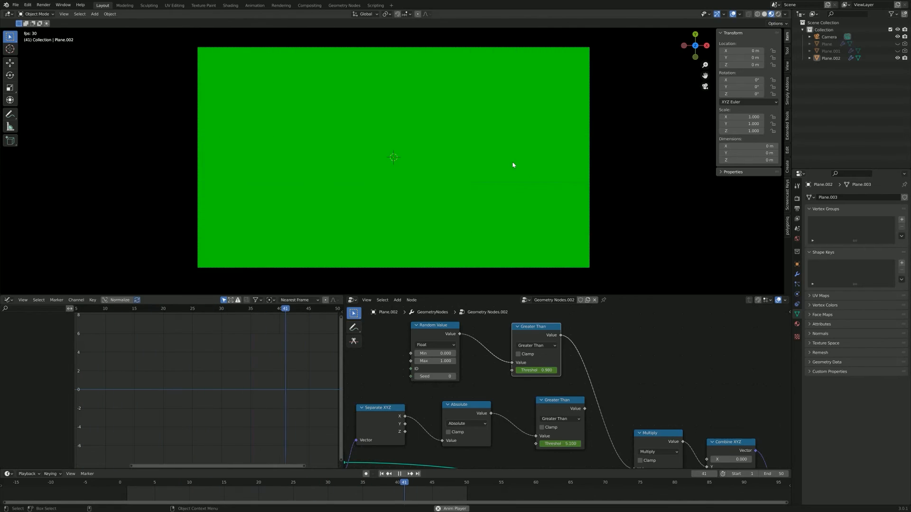
# Step: Stop playback partway through the transition at frame 24 and look over the tile-flipping node tree
pyautogui.press('space')
pyautogui.scroll(-1, 395, 382)
pyautogui.scroll(-2, 394, 382)
pyautogui.moveTo(405, 379); pyautogui.dragTo(638, 320, button='middle')
pyautogui.scroll(5, 562, 372)
pyautogui.moveTo(517, 393)
pyautogui.mouseDown(button='middle')
pyautogui.moveTo(601, 400)
pyautogui.moveTo(519, 398)
pyautogui.moveTo(473, 327)
pyautogui.moveTo(510, 409)
pyautogui.mouseUp(button='middle')
pyautogui.moveTo(434, 316); pyautogui.dragTo(531, 400, button='middle')
pyautogui.scroll(4, 480, 416)
pyautogui.scroll(4, 540, 369)
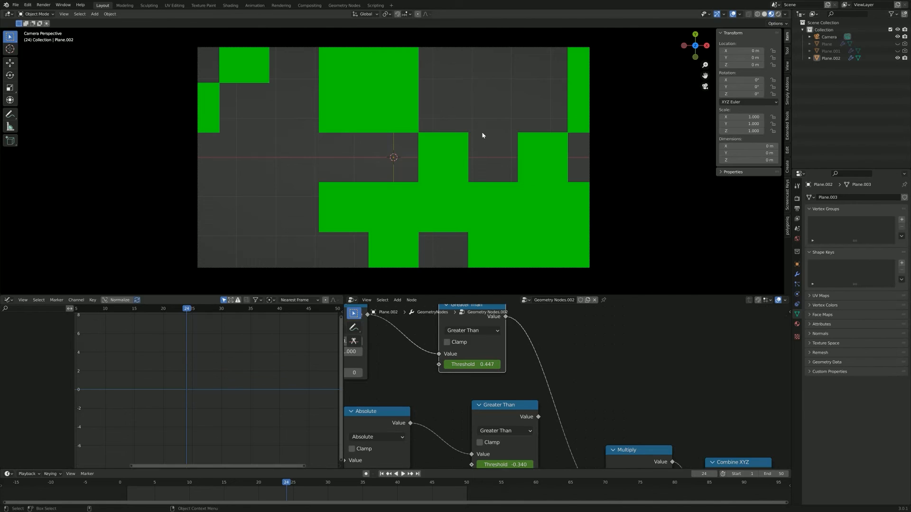
# Step: Examine the Greater Than node after Absolute and compare it with the Random Value branch feeding Multiply
pyautogui.moveTo(590, 351); pyautogui.dragTo(577, 326, button='middle')
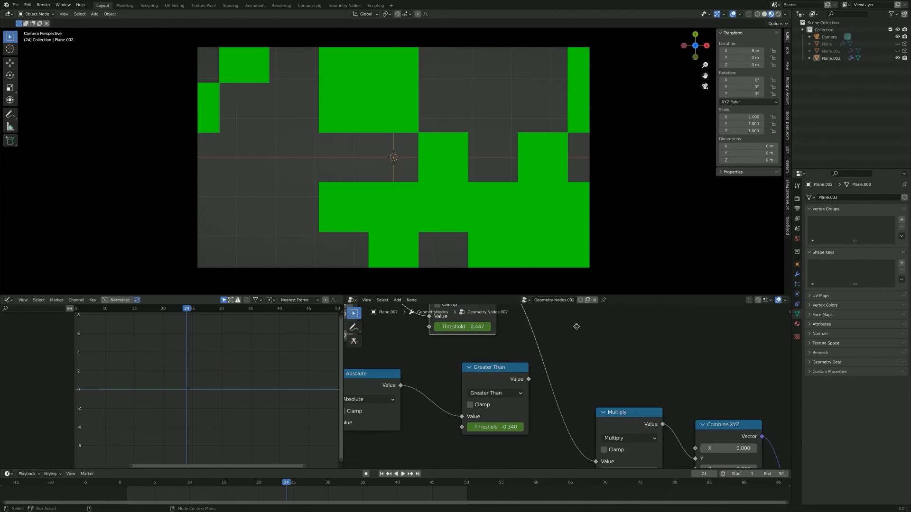
pyautogui.scroll(2, 576, 371)
pyautogui.moveTo(577, 371); pyautogui.dragTo(608, 360, button='middle')
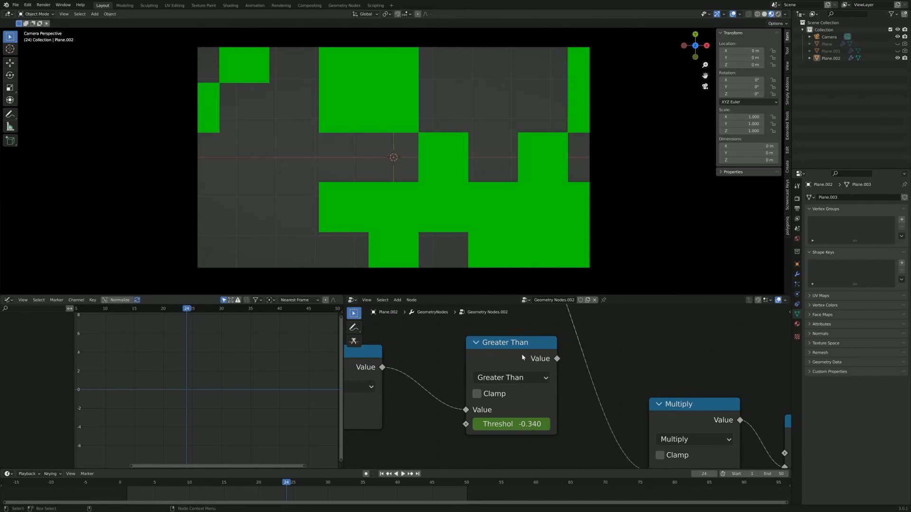
pyautogui.moveTo(535, 381); pyautogui.dragTo(517, 379, button='middle')
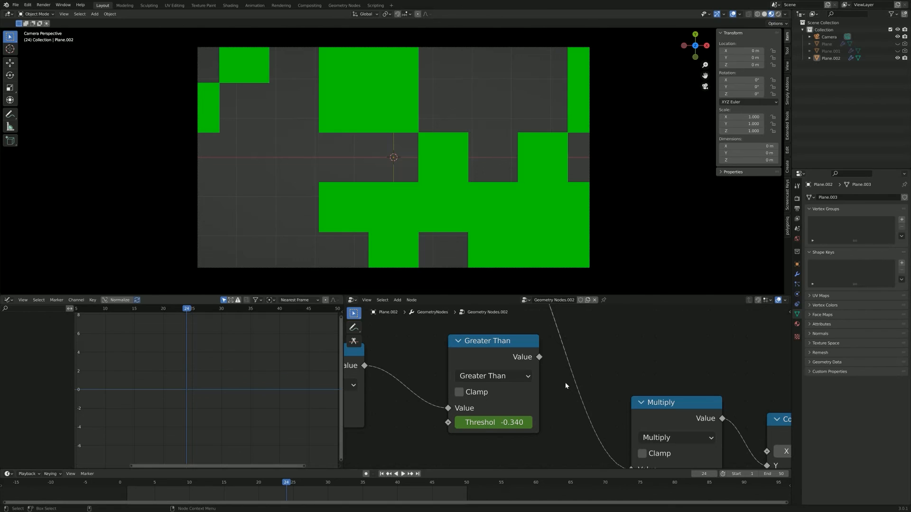
pyautogui.moveTo(382, 348); pyautogui.dragTo(573, 392, button='middle')
pyautogui.scroll(-6, 573, 392)
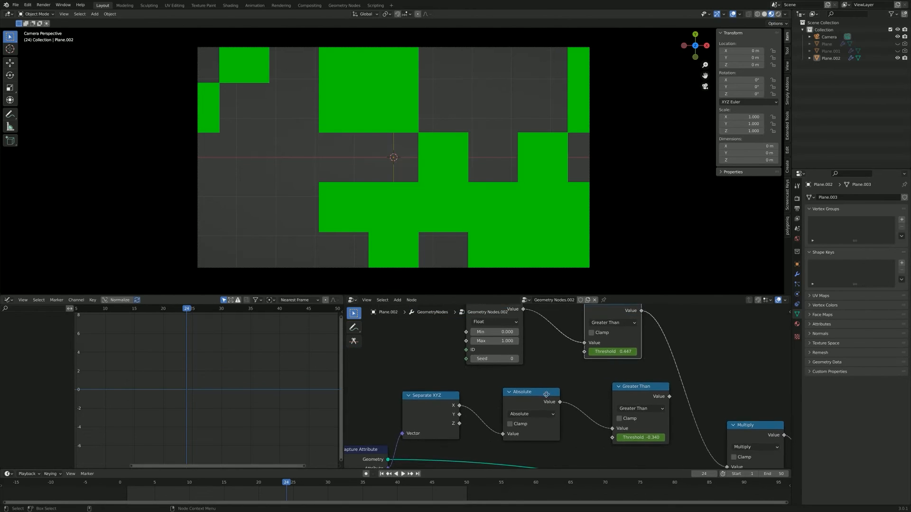
pyautogui.moveTo(492, 395); pyautogui.dragTo(451, 423, button='middle')
pyautogui.scroll(1, 485, 412)
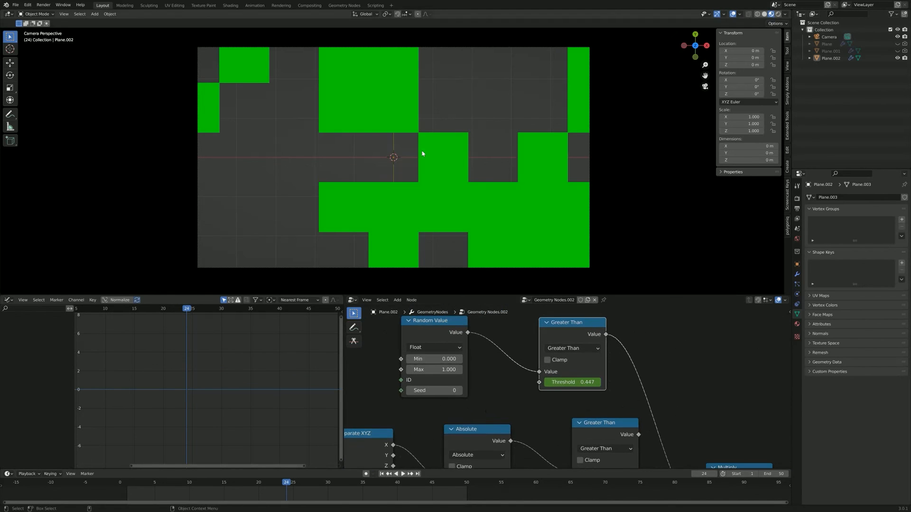
pyautogui.moveTo(530, 424); pyautogui.dragTo(503, 421, button='middle')
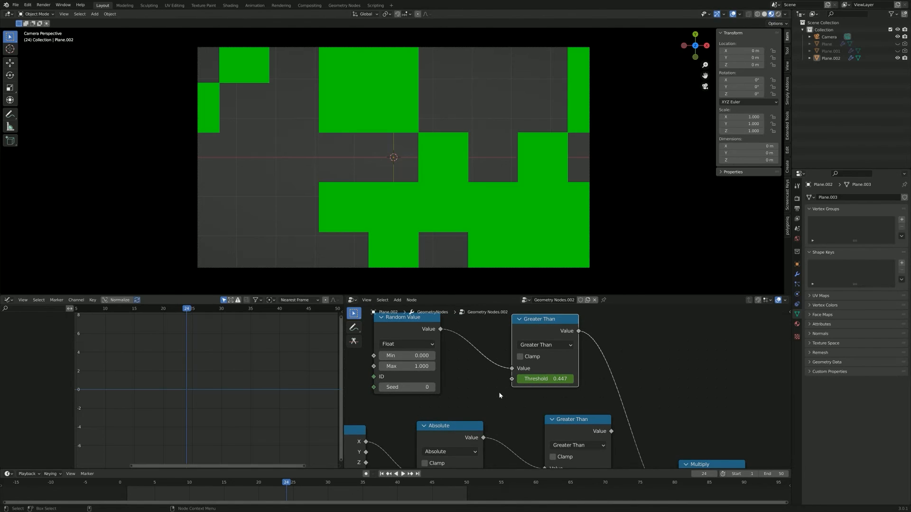